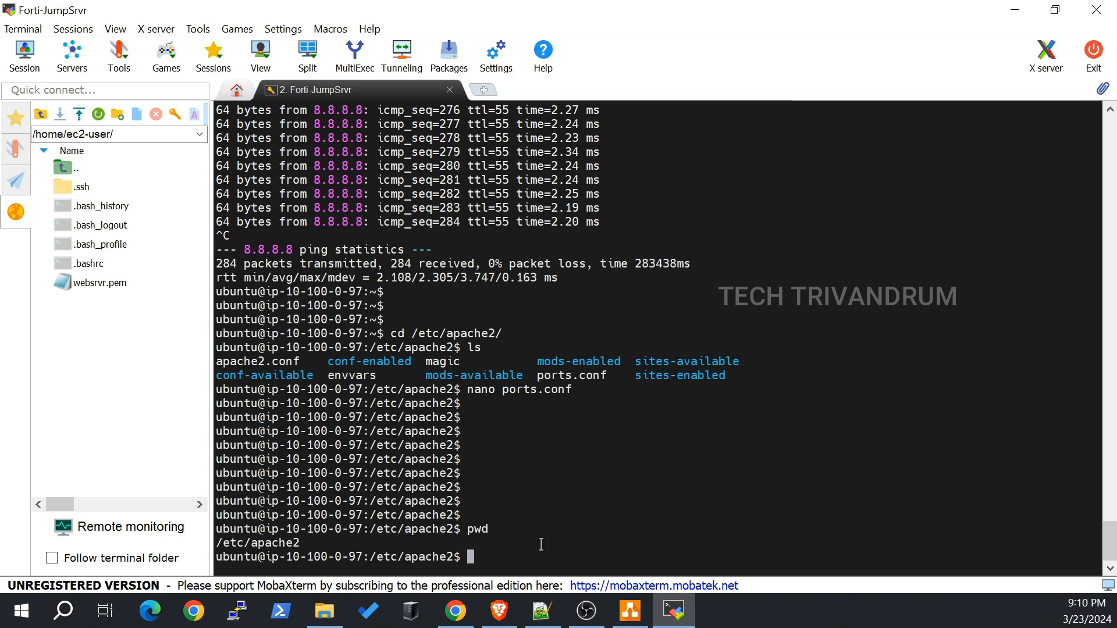
Step: List the apache2 folder and open ports.conf in nano with sudo
text(ls)
key(Return)
key(Return)
key(Return)
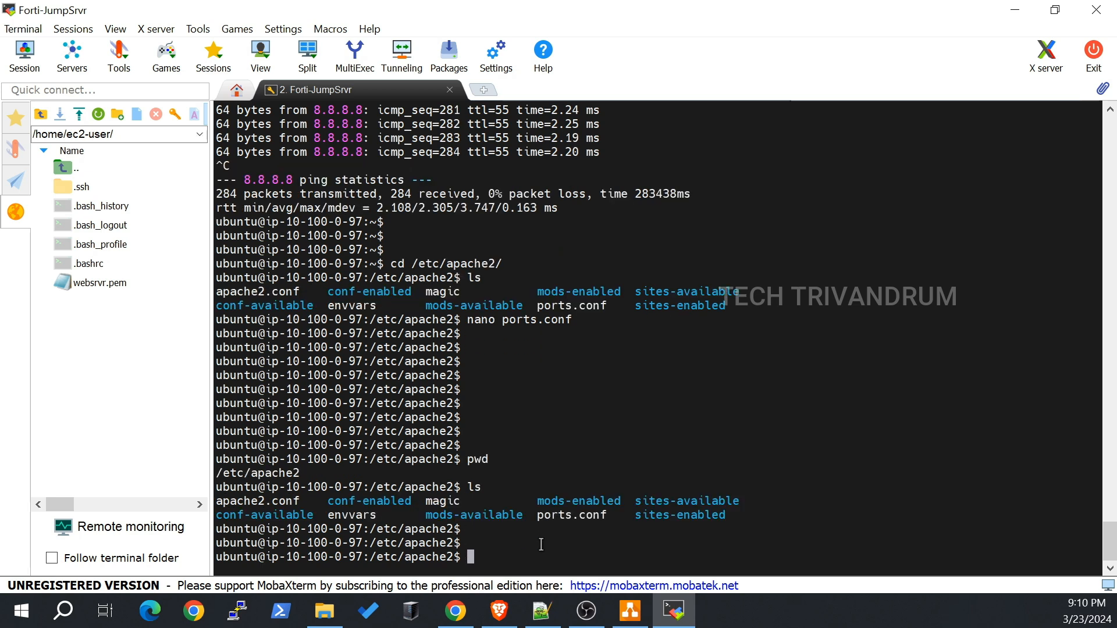
text(nano)
key(BackSpace)
key(BackSpace)
key(BackSpace)
key(BackSpace)
key(BackSpace)
text(sudo nano port)
key(Tab)
key(Return)
Step: Change 'Listen 80' to 'Listen 9898' in ports.conf, save it and exit nano
key(Down)
key(Down)
key(Down)
key(Down)
key(Down)
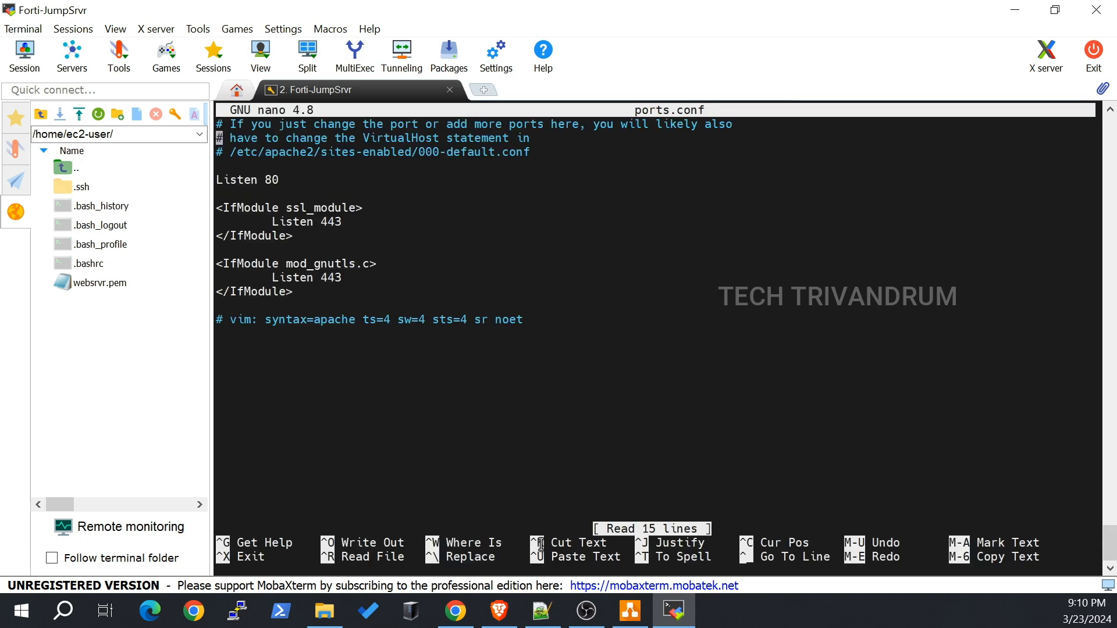
key(Up)
key(Right)
key(Right)
key(Right)
key(Right)
key(Right)
key(Right)
key(Right)
key(Delete)
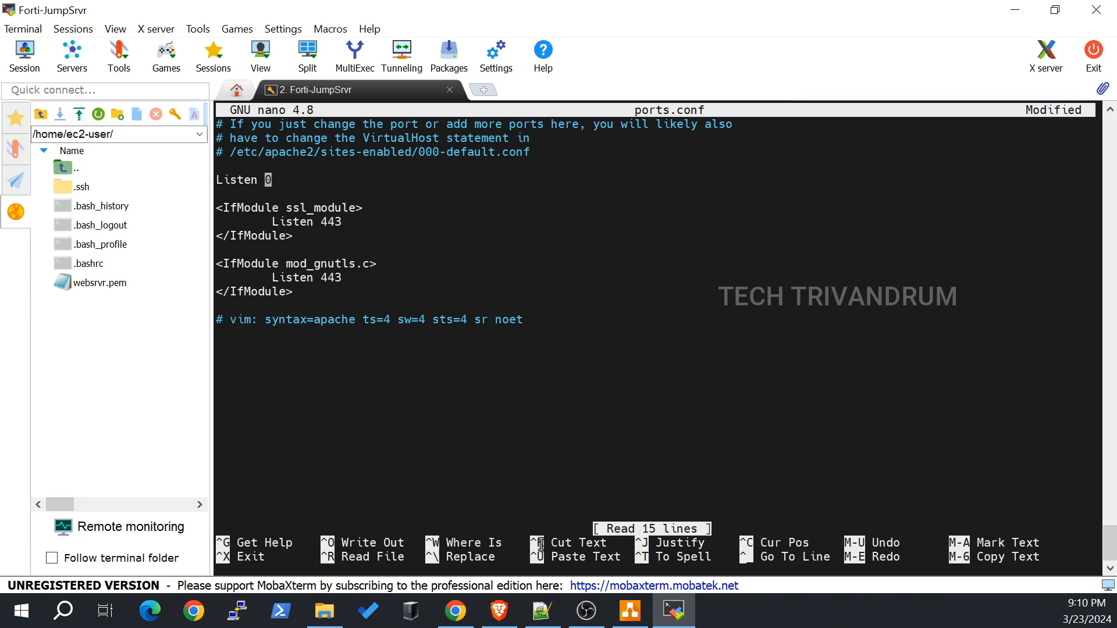
text(9898)
key(ctrl+o)
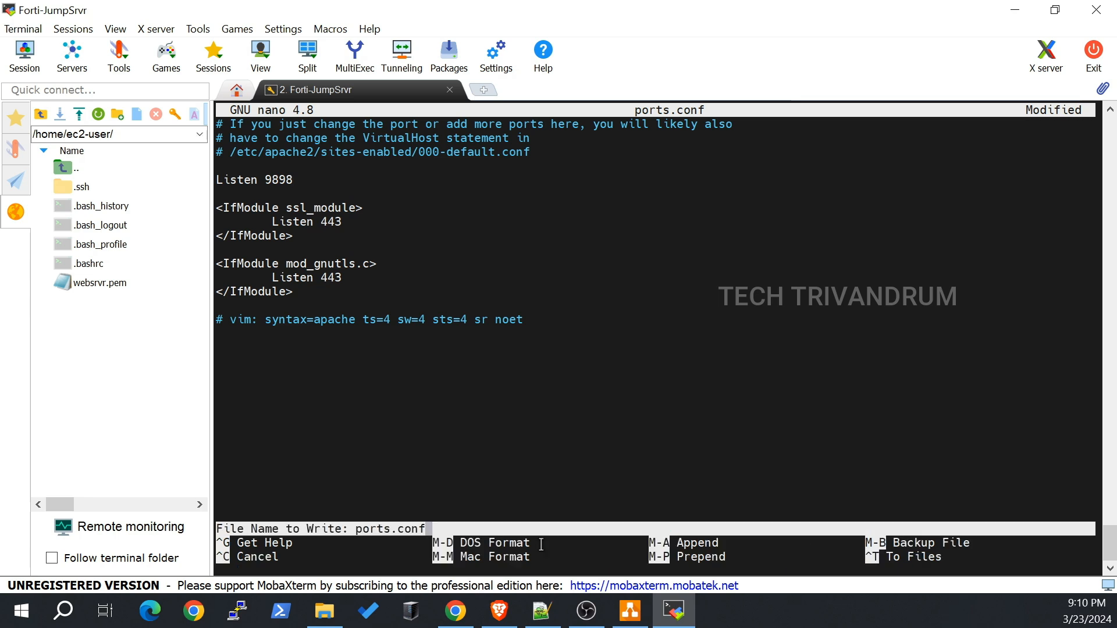
key(Return)
key(ctrl+x)
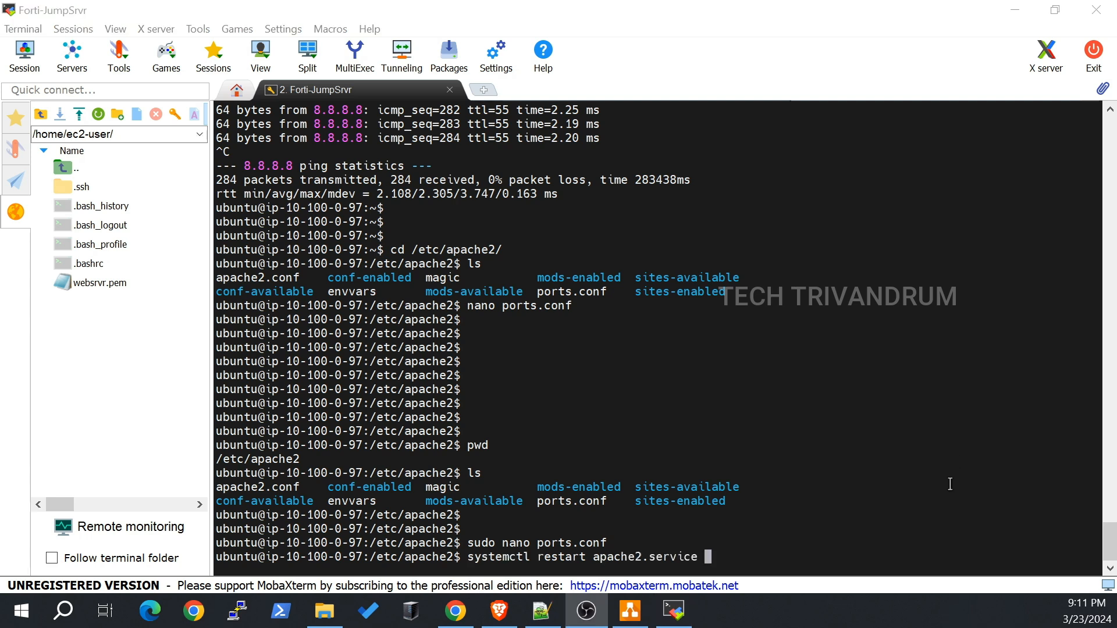
Step: Restart apache2.service, rerunning the restart with sudo after the authentication prompt
click(950, 485)
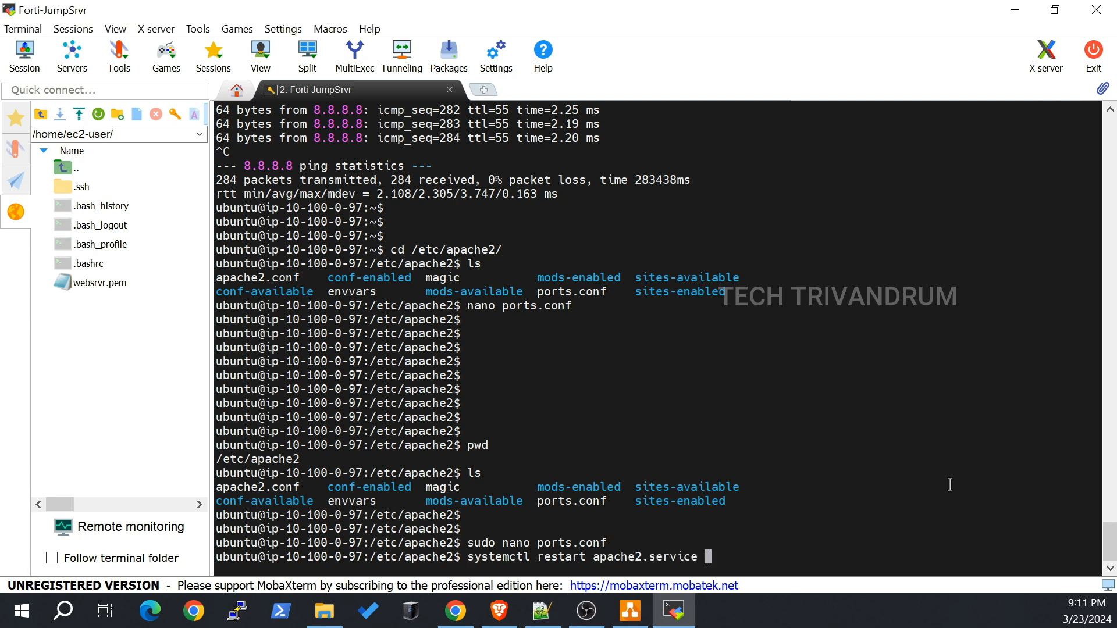
key(Return)
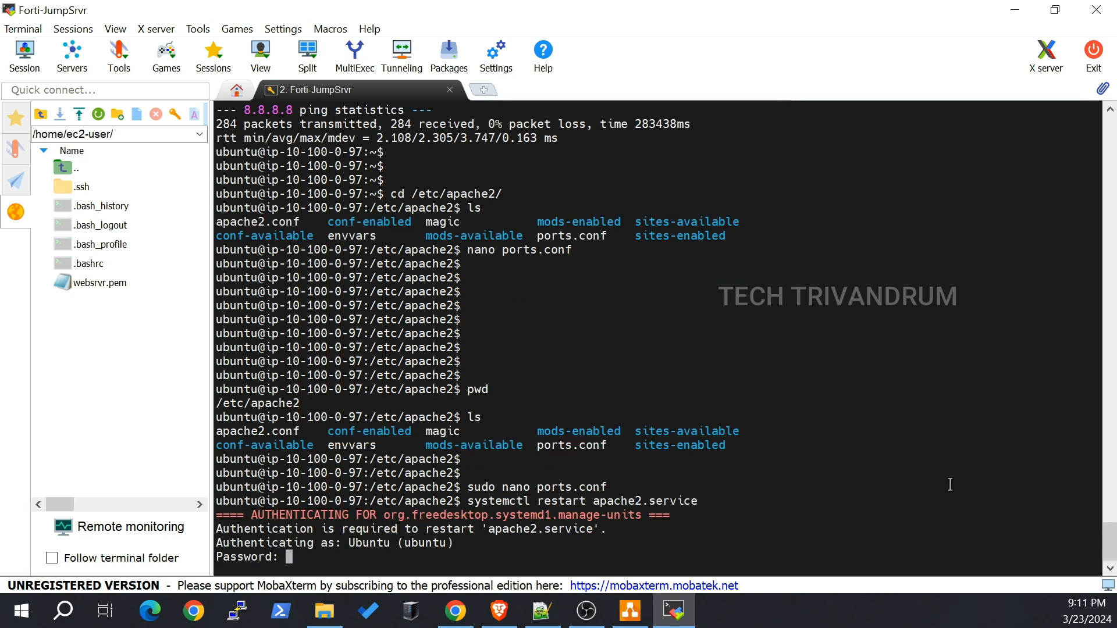
key(Return)
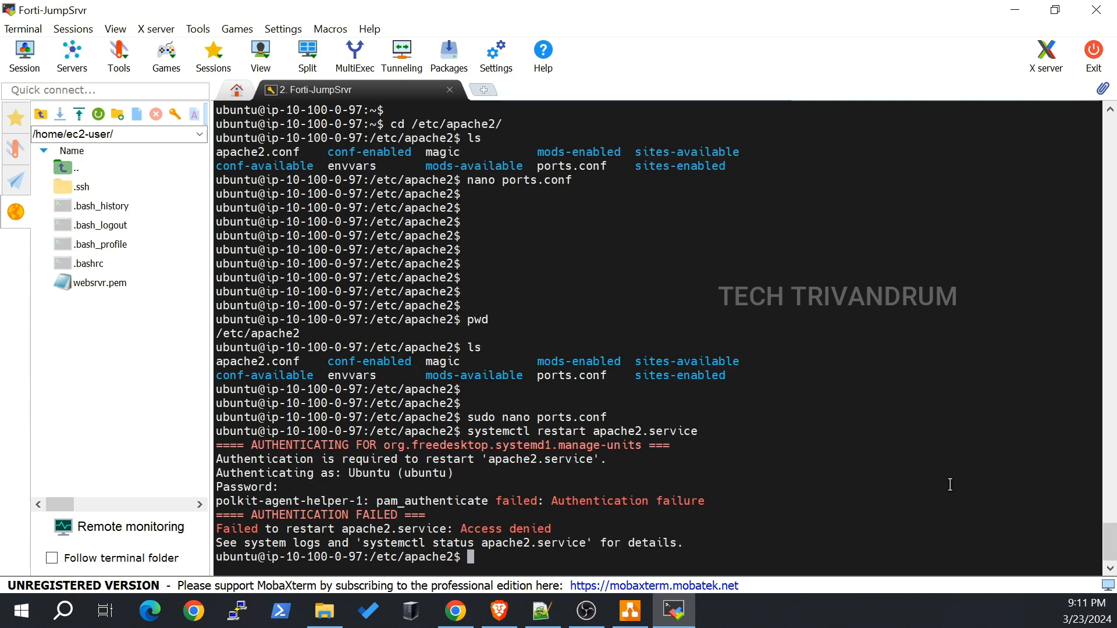
key(Up)
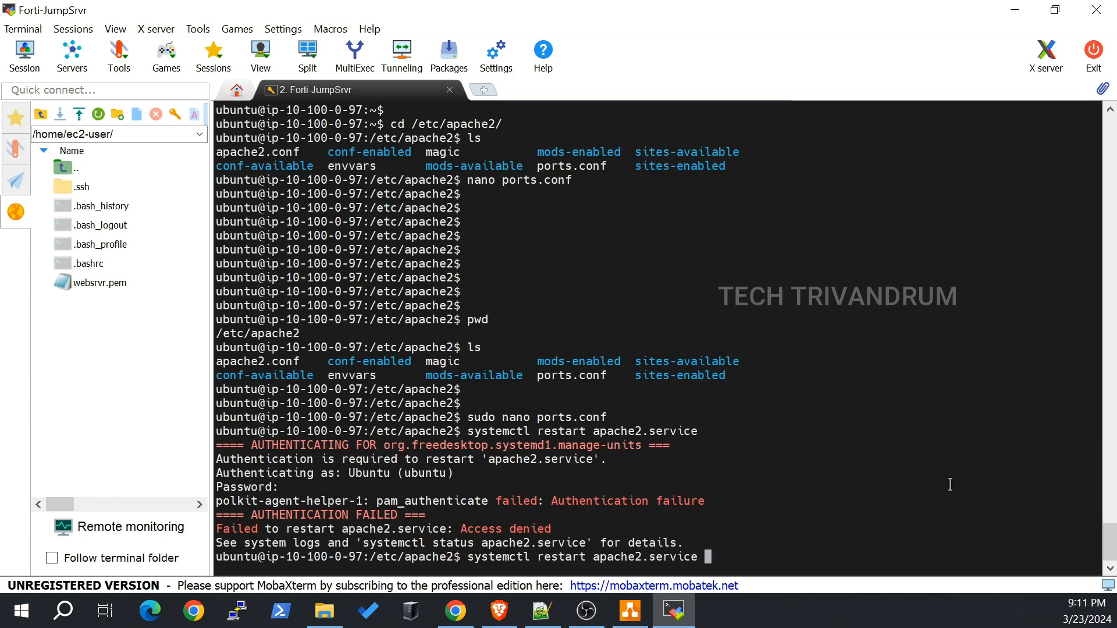
key(Left)
key(Left)
key(Left)
key(Left)
key(Left)
key(Left)
key(Left)
key(Left)
key(Left)
key(Left)
key(Left)
key(Left)
key(Left)
key(Left)
key(Left)
key(Left)
key(Left)
key(Left)
key(Left)
key(Left)
text(sudo)
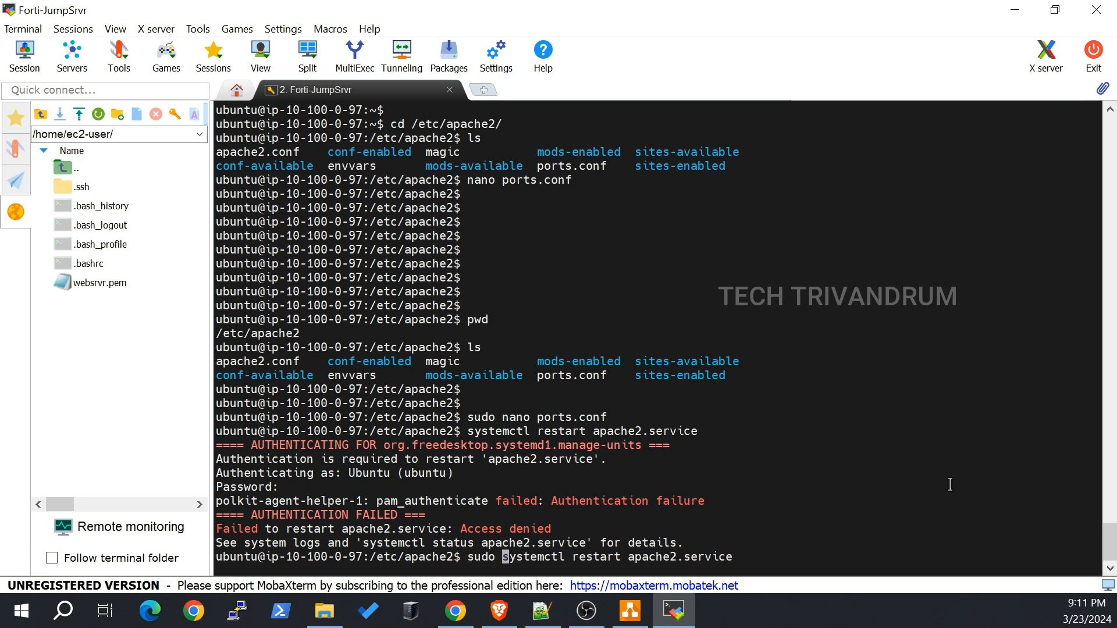
key(Return)
key(Return)
key(Return)
key(Return)
key(Return)
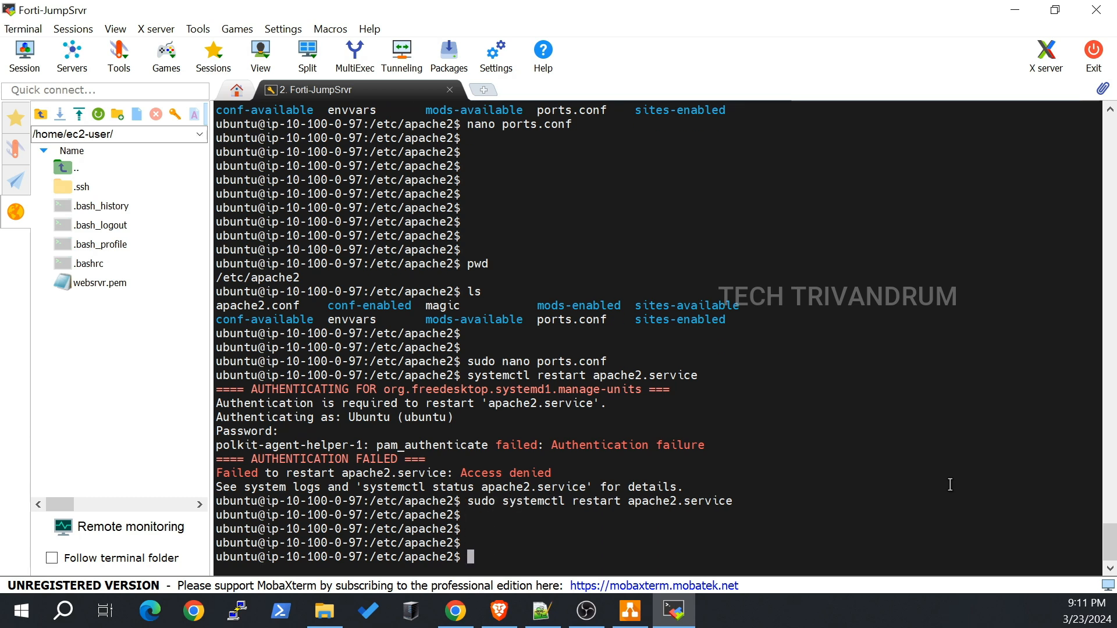
Step: Confirm apache2.service is active (running), then minimize the MobaXterm window
text(systemctl )
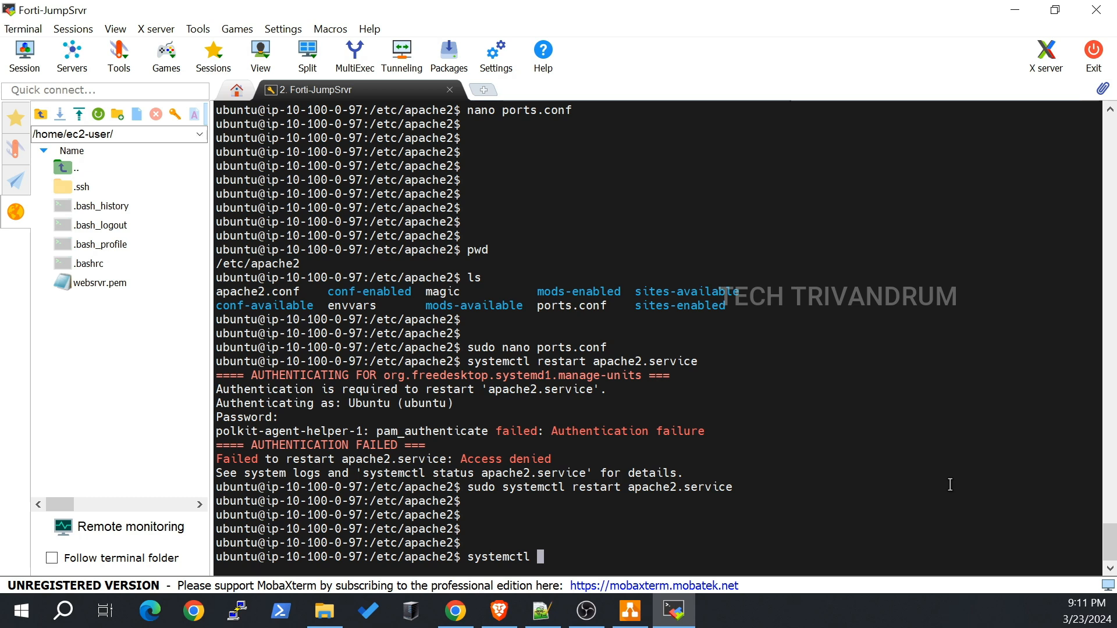
text(status apache)
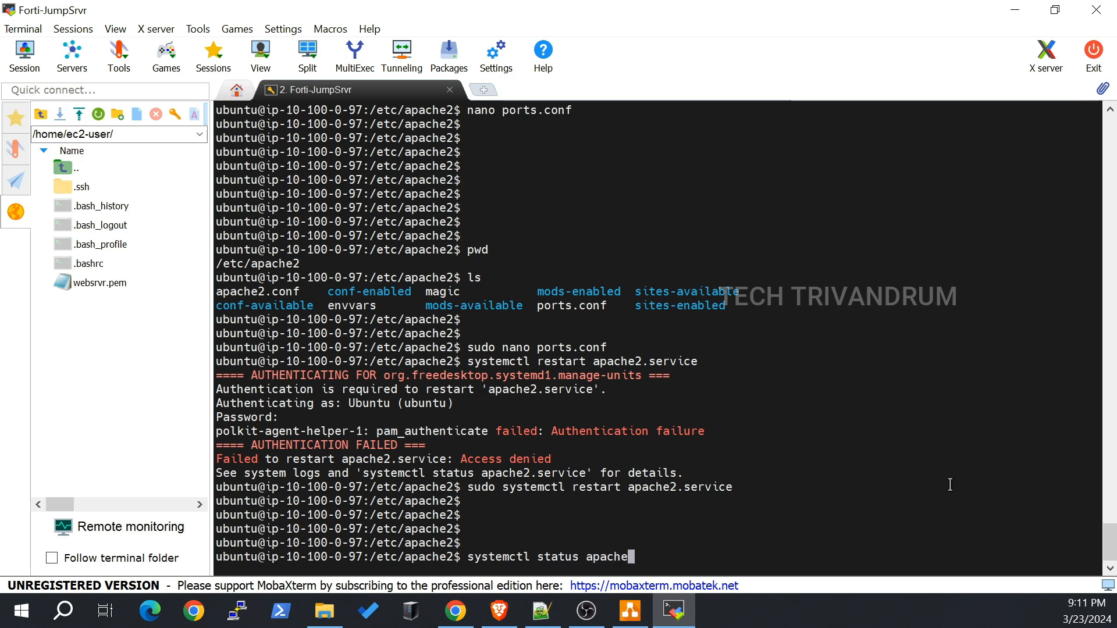
text(2.s)
key(Tab)
key(Return)
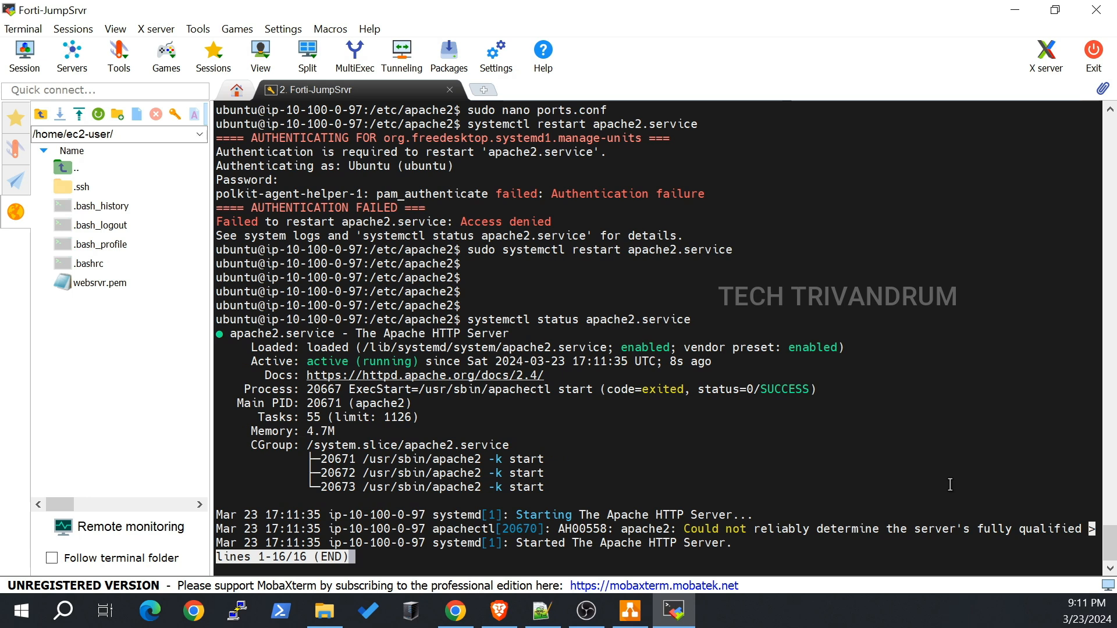
key(q)
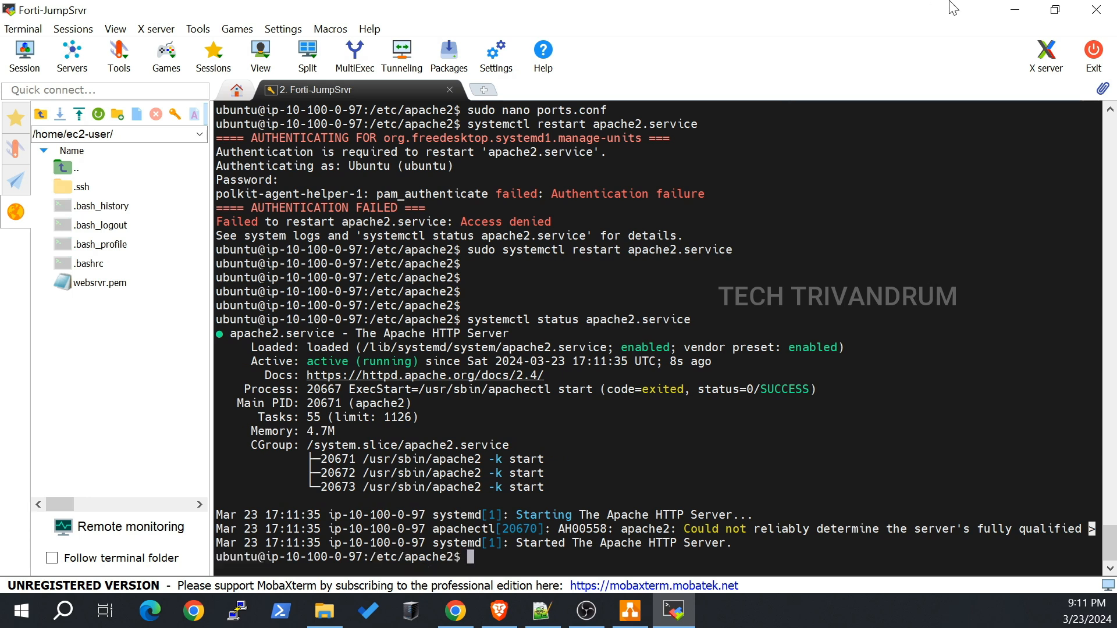
click(1004, 17)
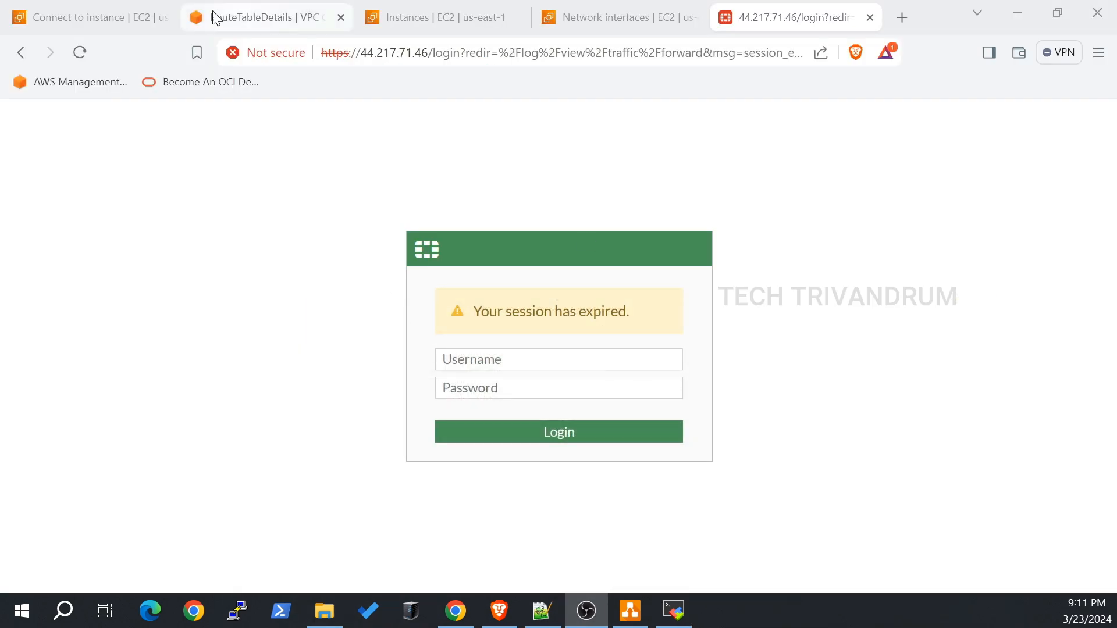
Step: Open Security Groups in a new tab and view Web_Srvr_SG's three inbound rules
click(91, 8)
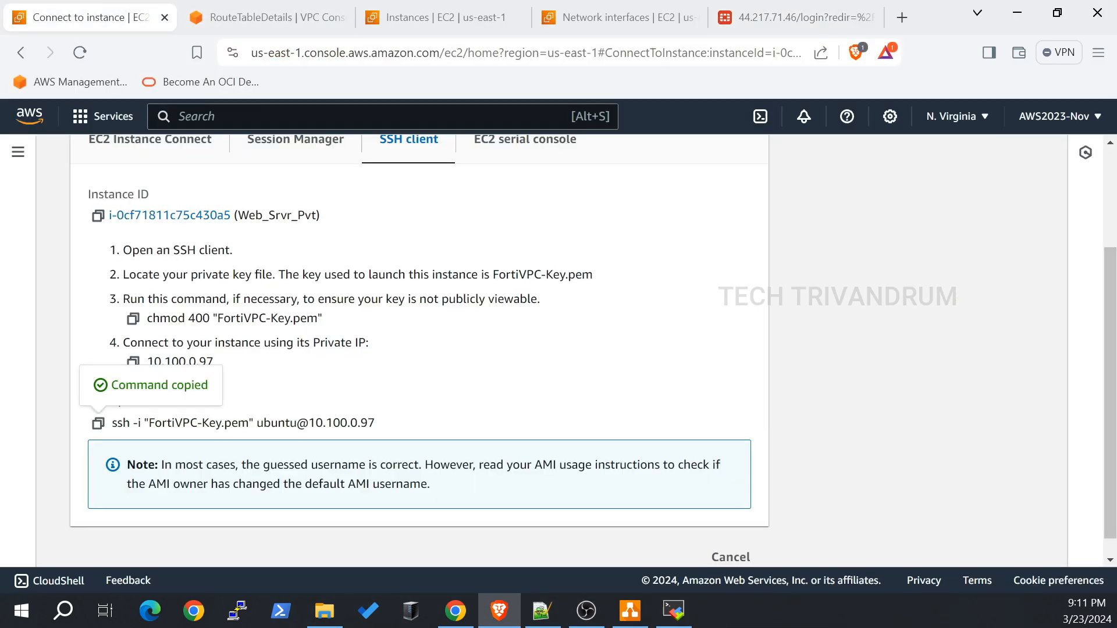
click(717, 546)
scroll(104, 346, down, 4)
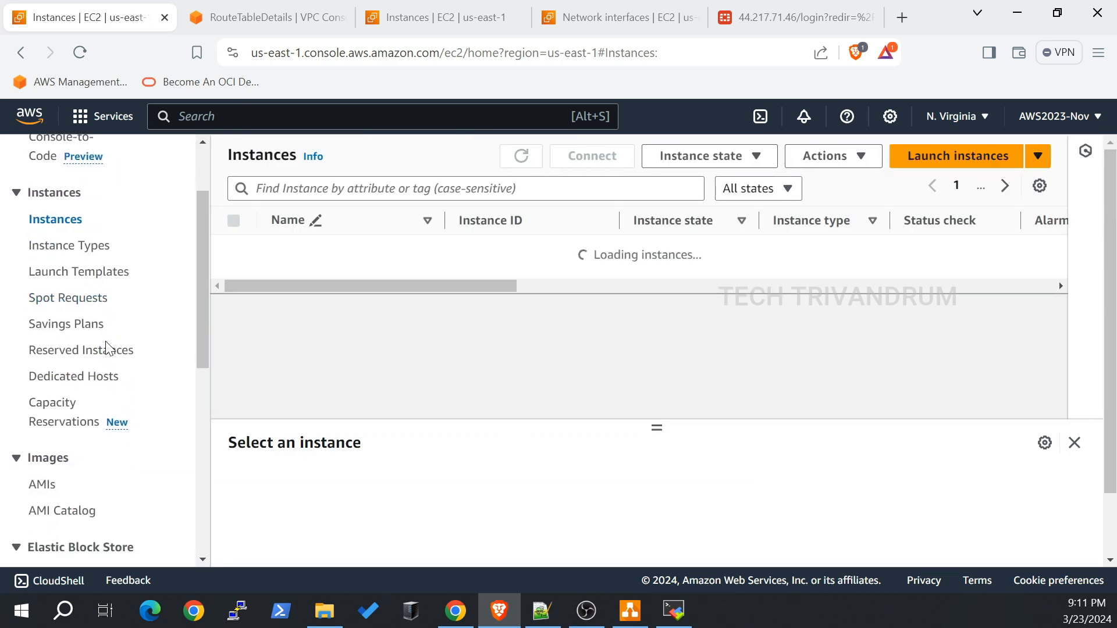
scroll(122, 358, down, 4)
right_click(121, 385)
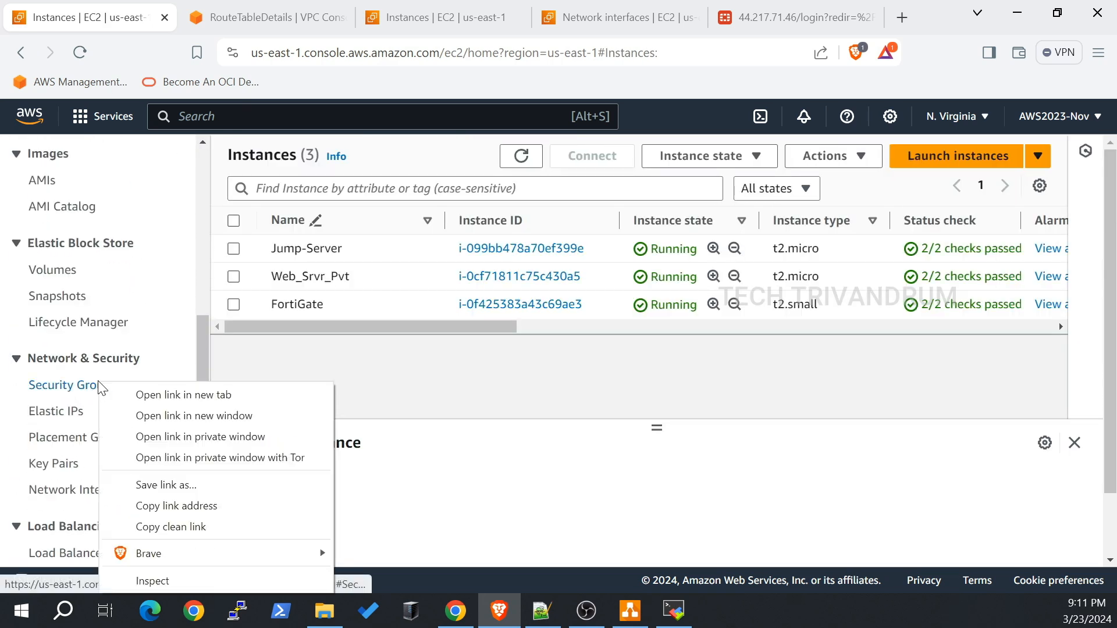
key(Escape)
click(379, 22)
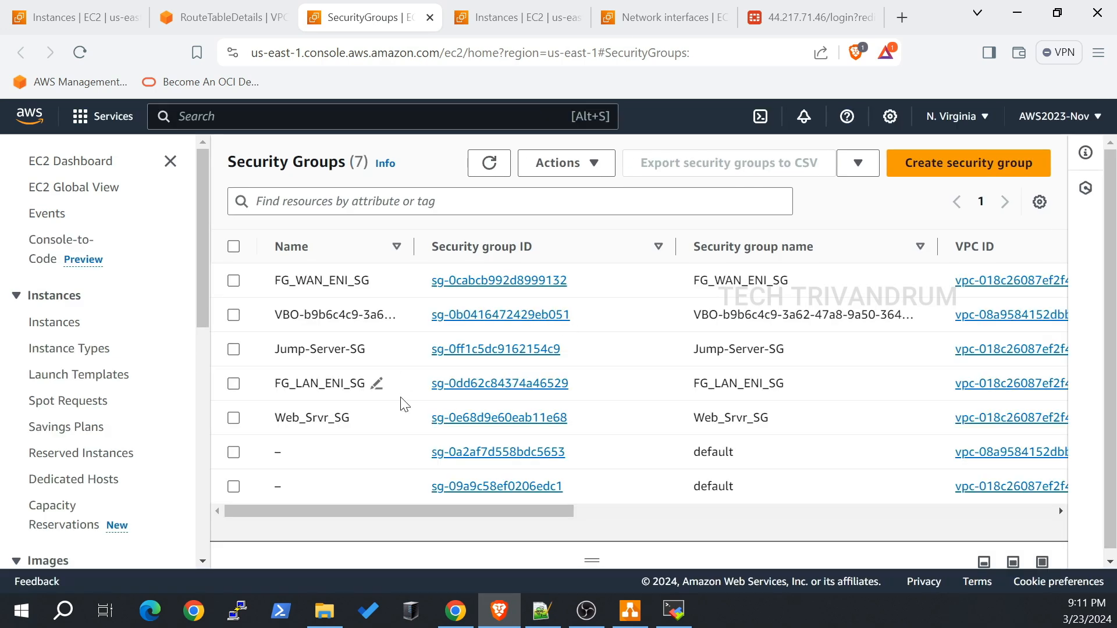
click(506, 412)
scroll(472, 361, down, 4)
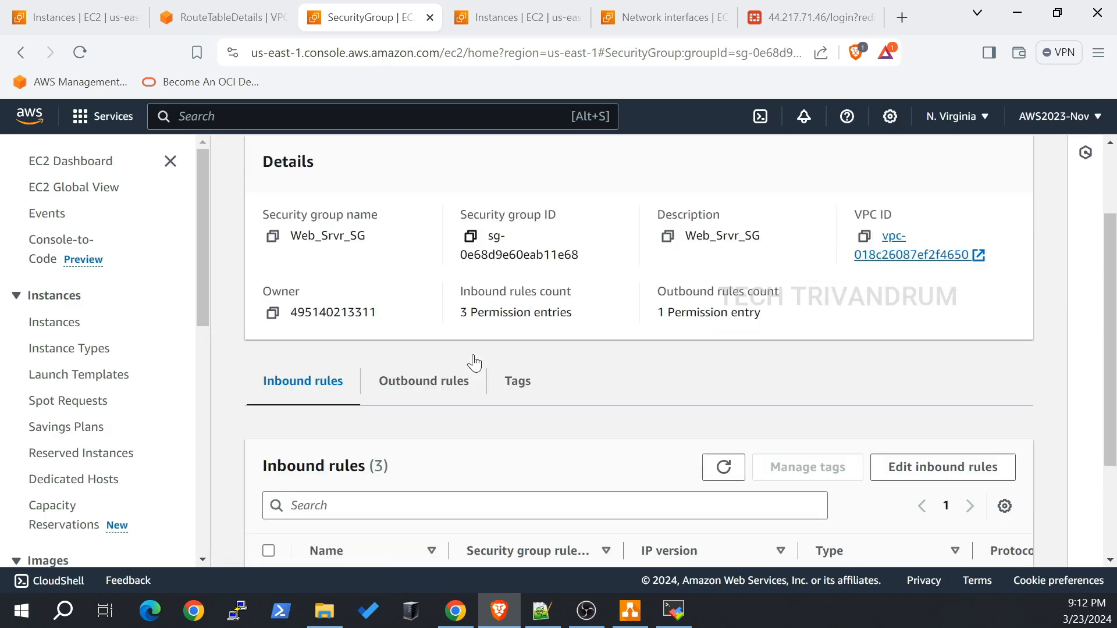
Step: Add a new Custom TCP inbound rule with port range 9898
click(899, 376)
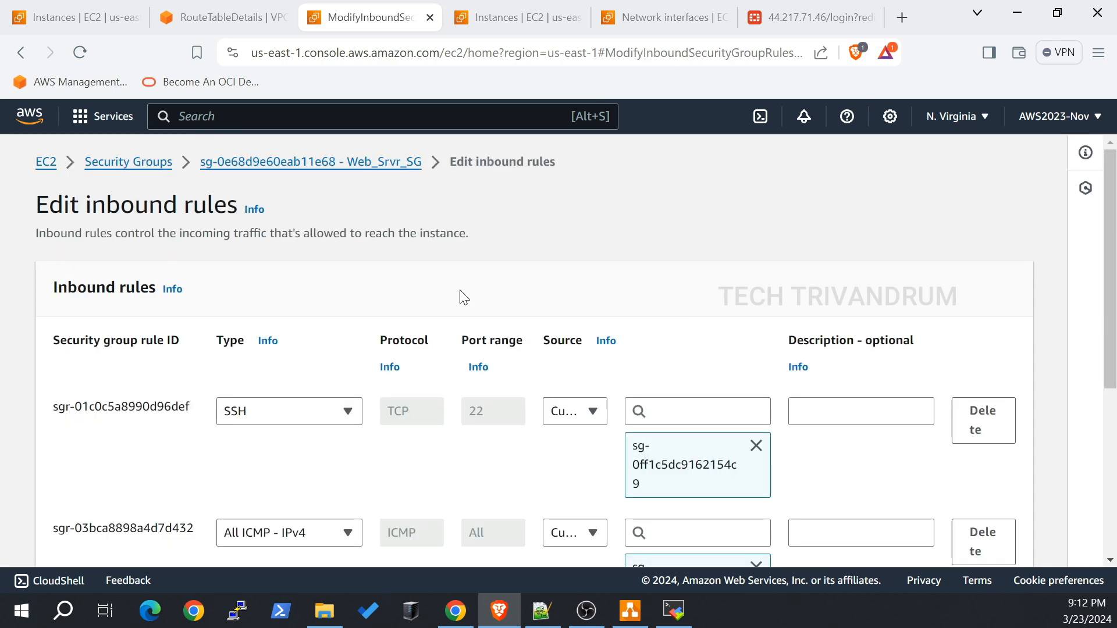
scroll(419, 279, down, 2)
scroll(419, 279, down, 5)
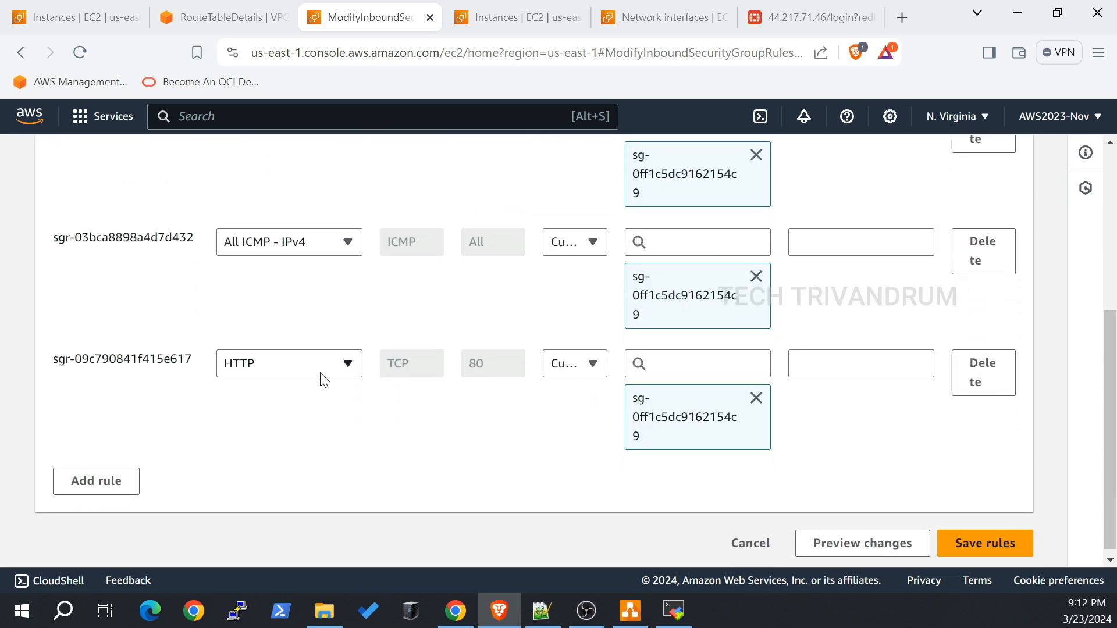
click(121, 481)
click(335, 486)
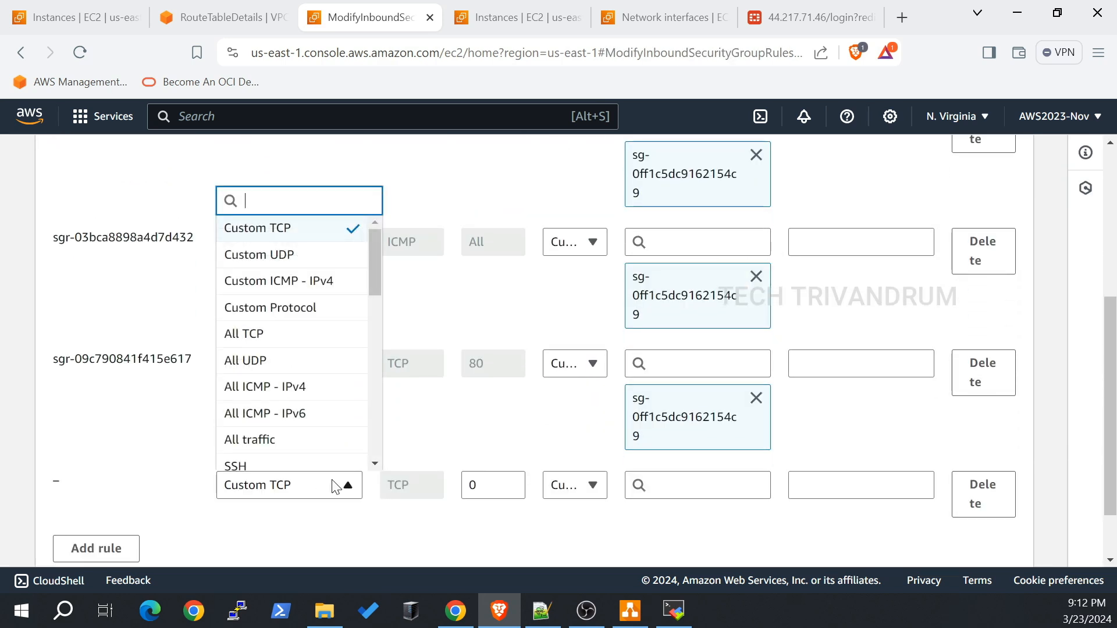
click(335, 487)
key(Tab)
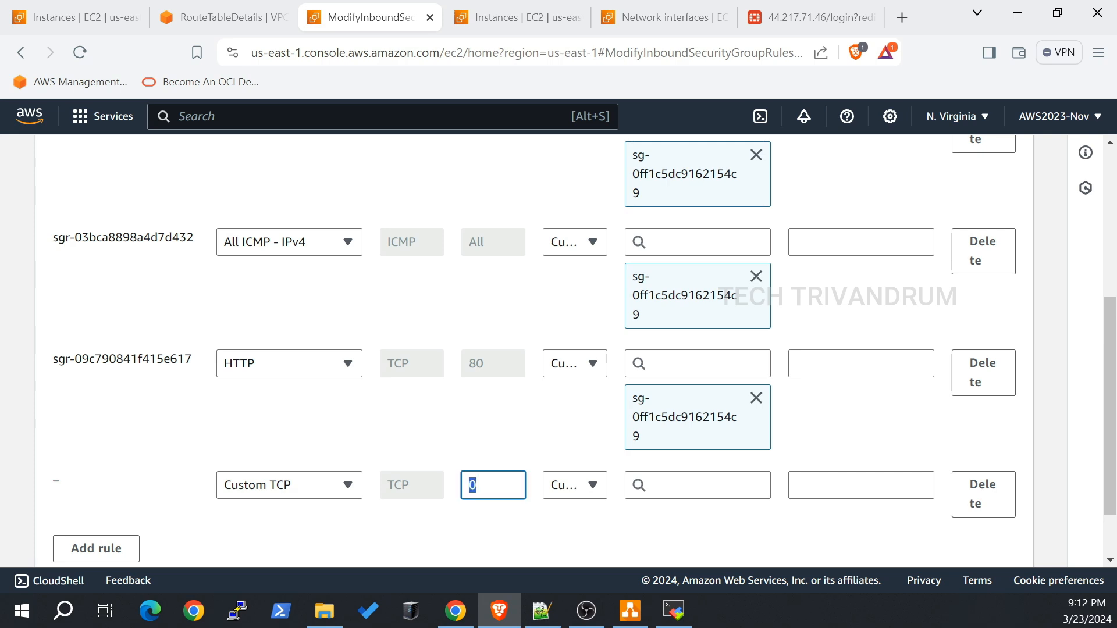
text(98989)
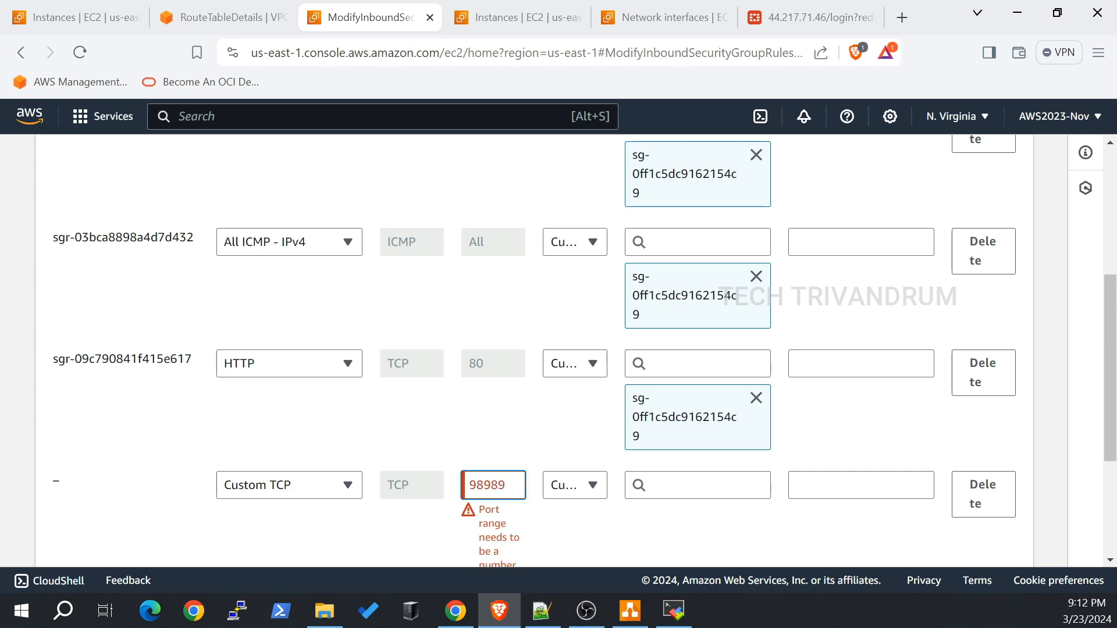
key(BackSpace)
Step: Set the rule's source to Anywhere-IPv4 (0.0.0.0/0) and save the inbound rules
scroll(575, 476, down, 1)
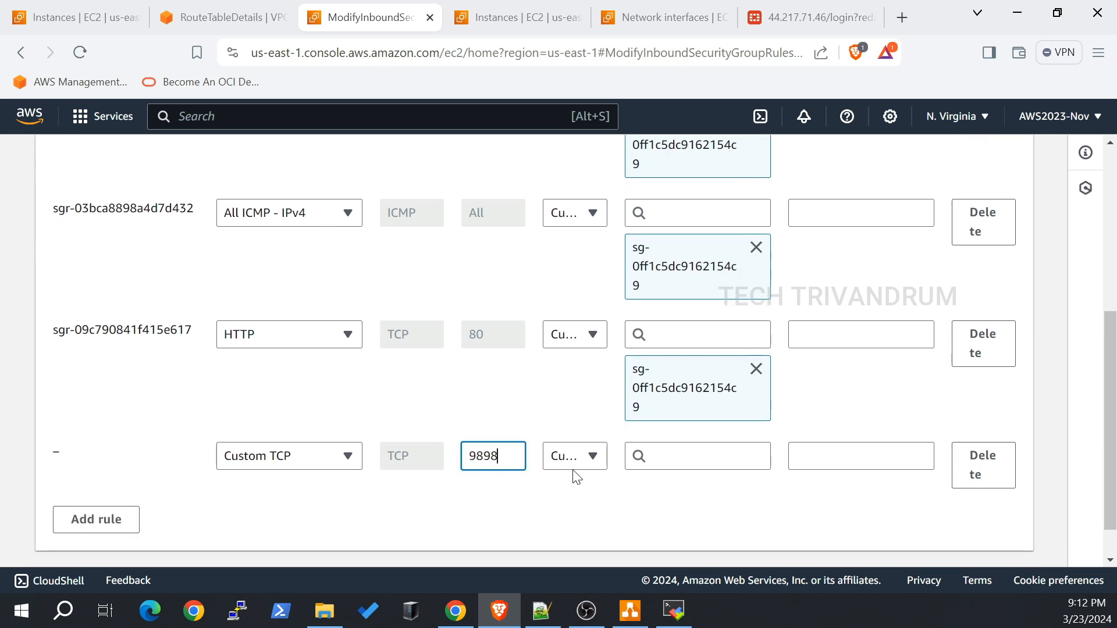
click(578, 466)
click(576, 373)
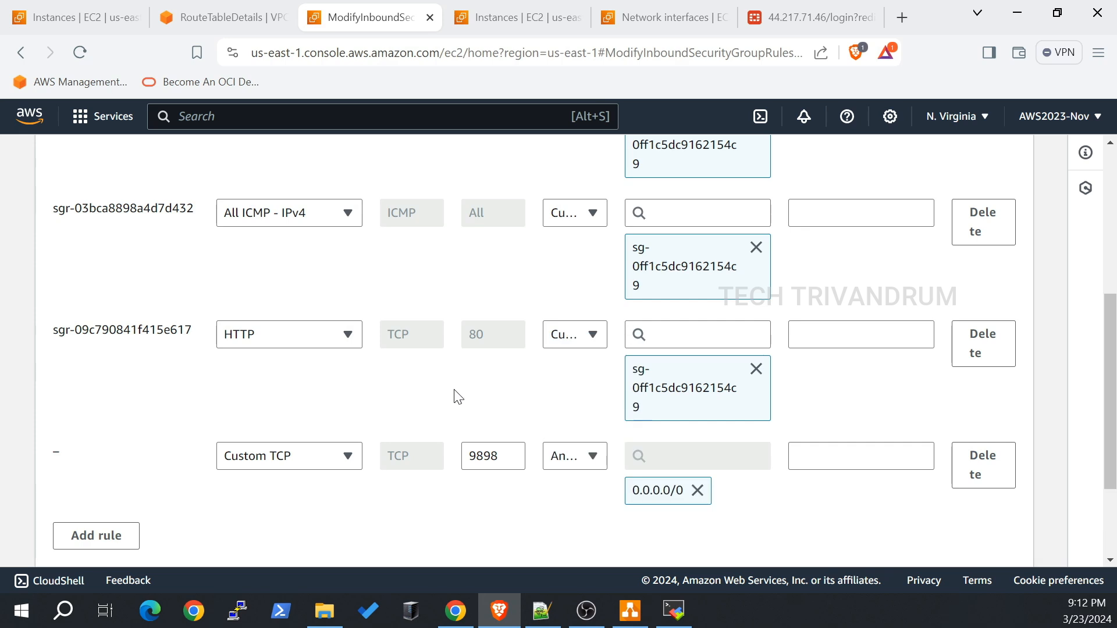
scroll(456, 396, down, 1)
scroll(456, 398, down, 1)
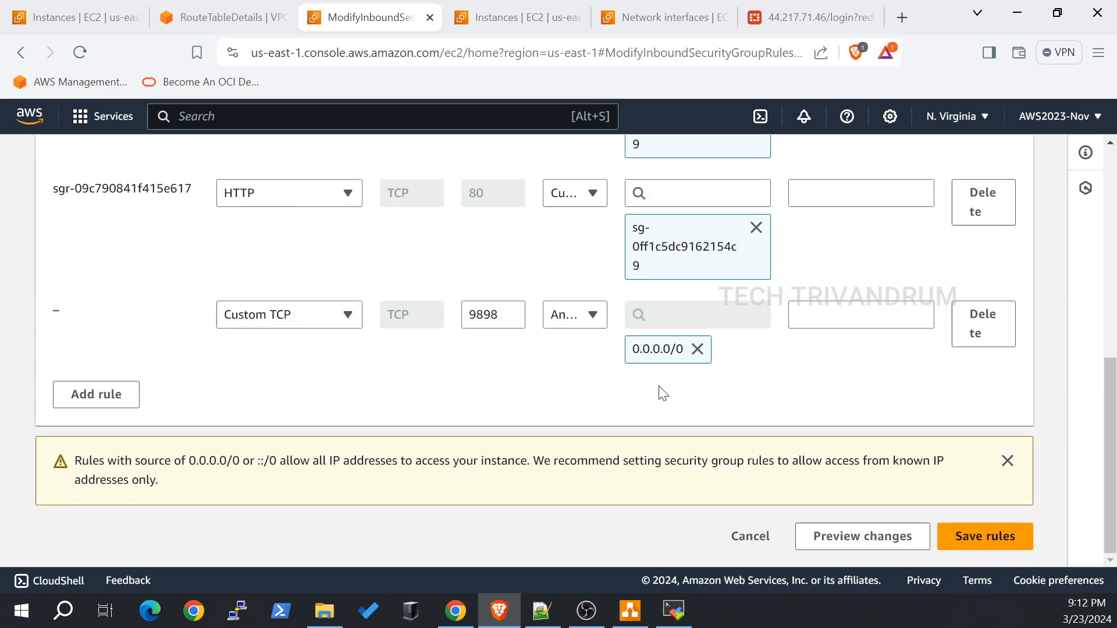
click(1007, 540)
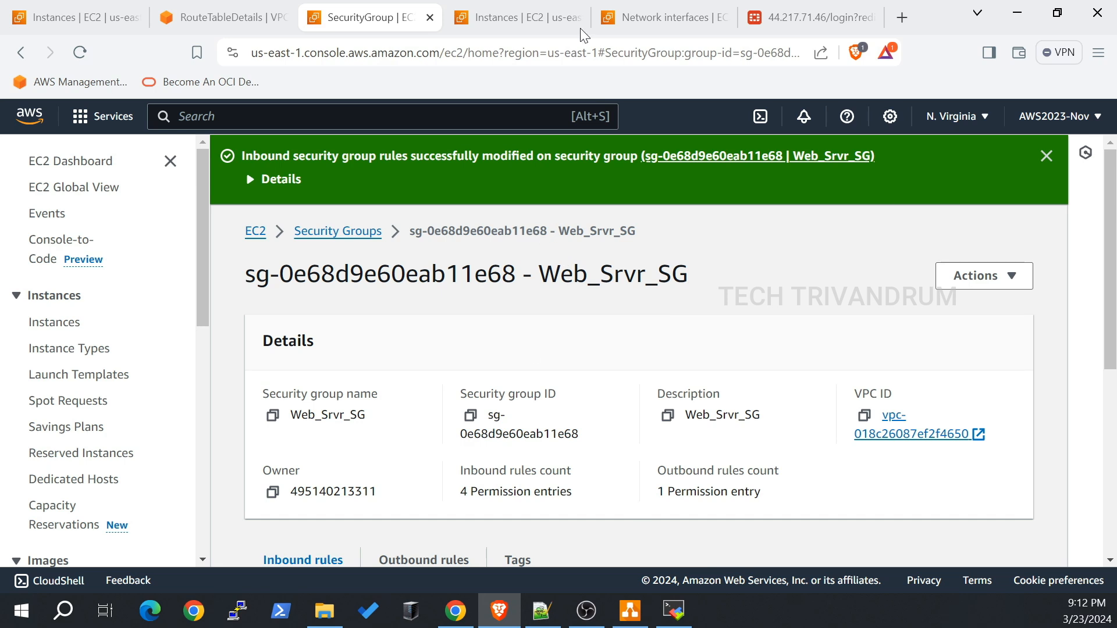
Step: Sign in on the FortiGate tab with the admin username and password
click(809, 18)
text(admin)
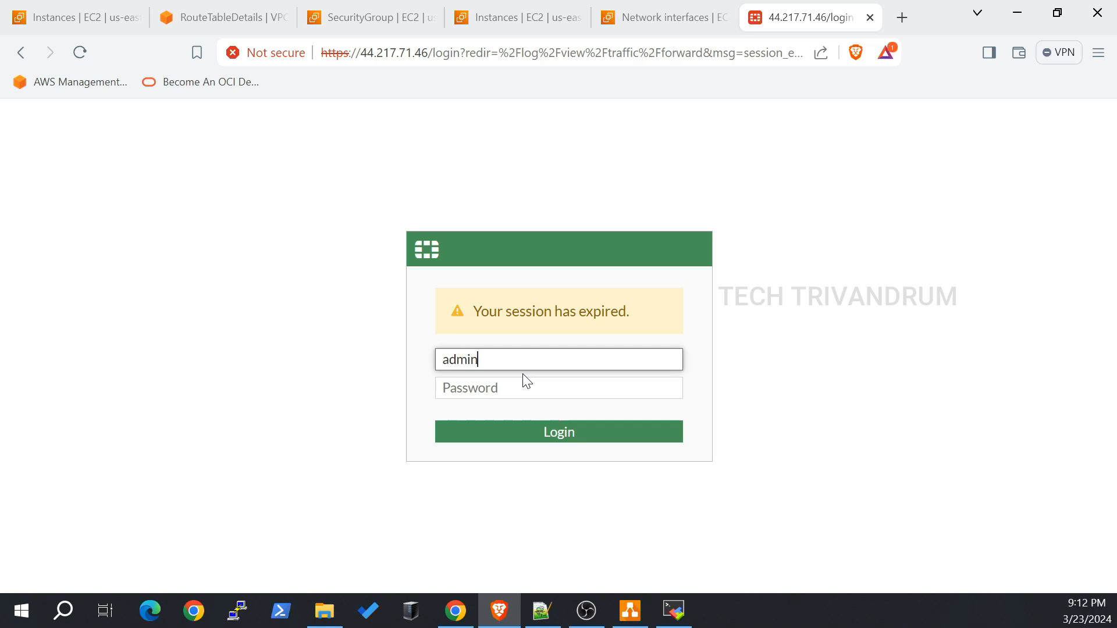
key(Tab)
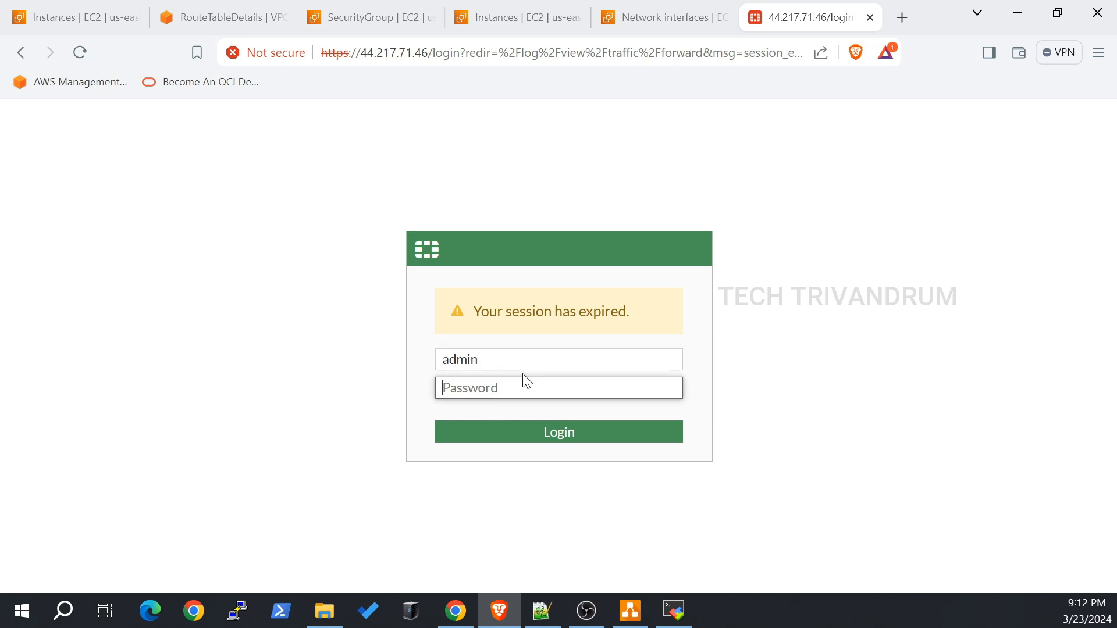
text(•••••••••••)
key(Return)
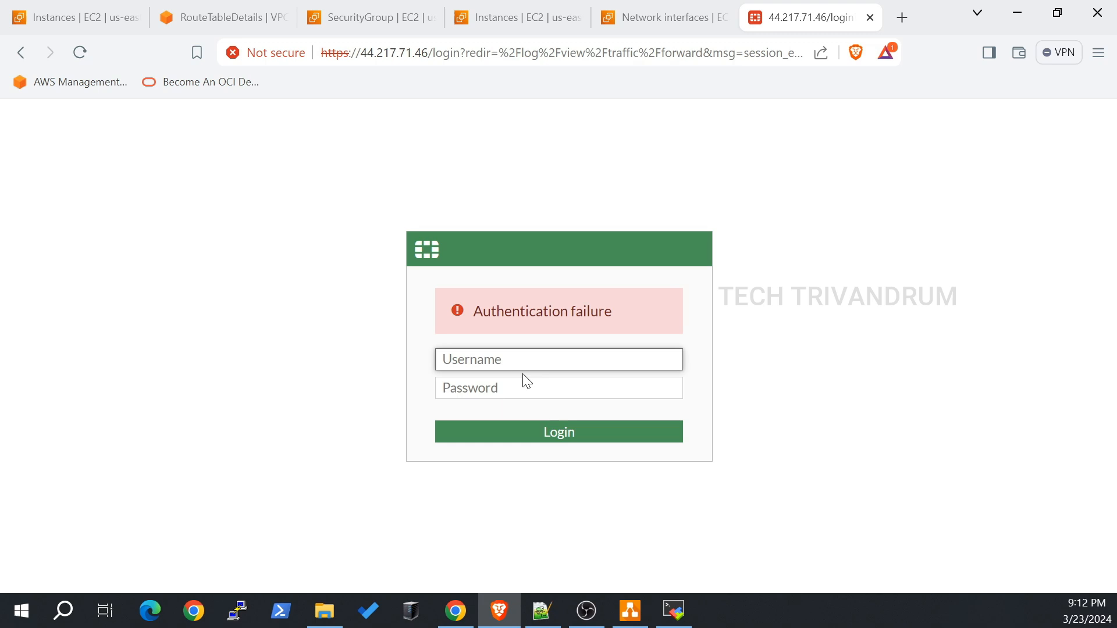
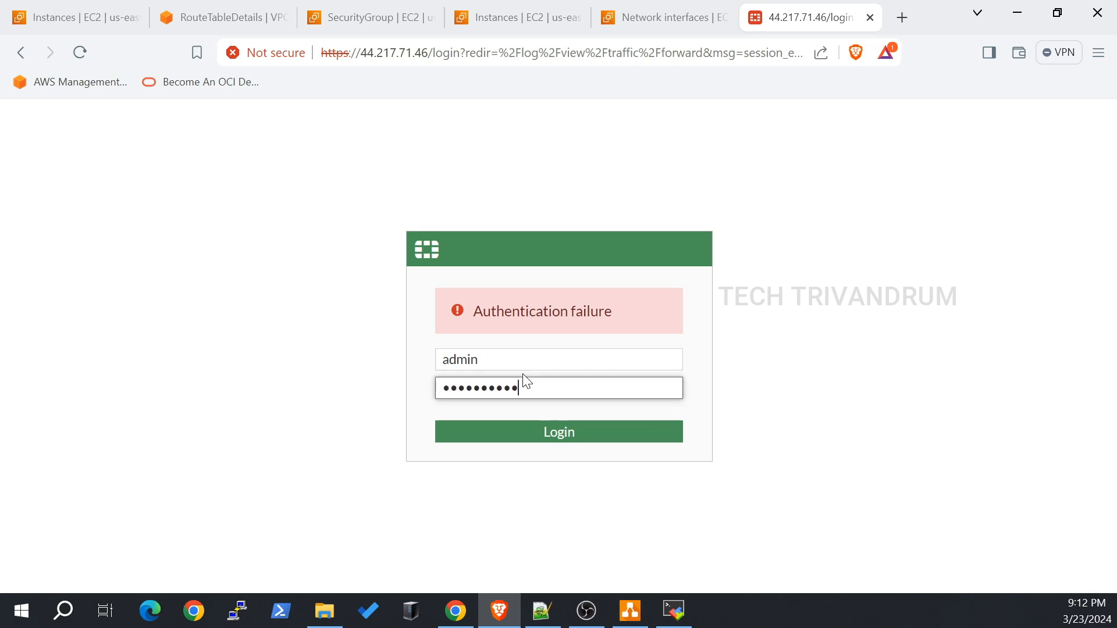
Step: Log in to FortiGate as admin and expand the Policy & Objects menu
key(Return)
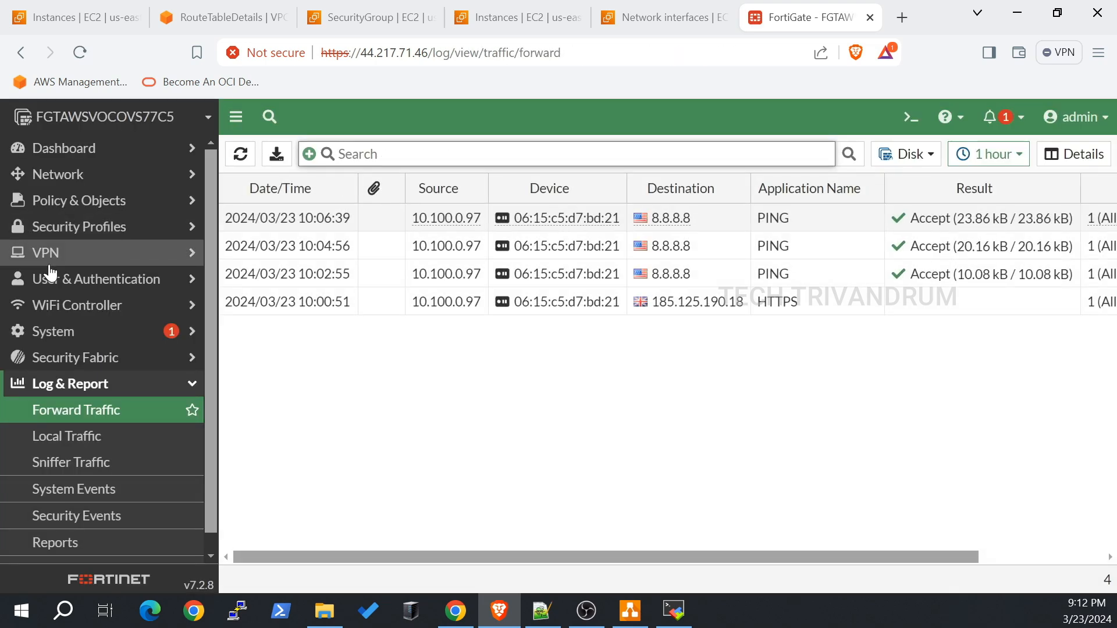
click(134, 203)
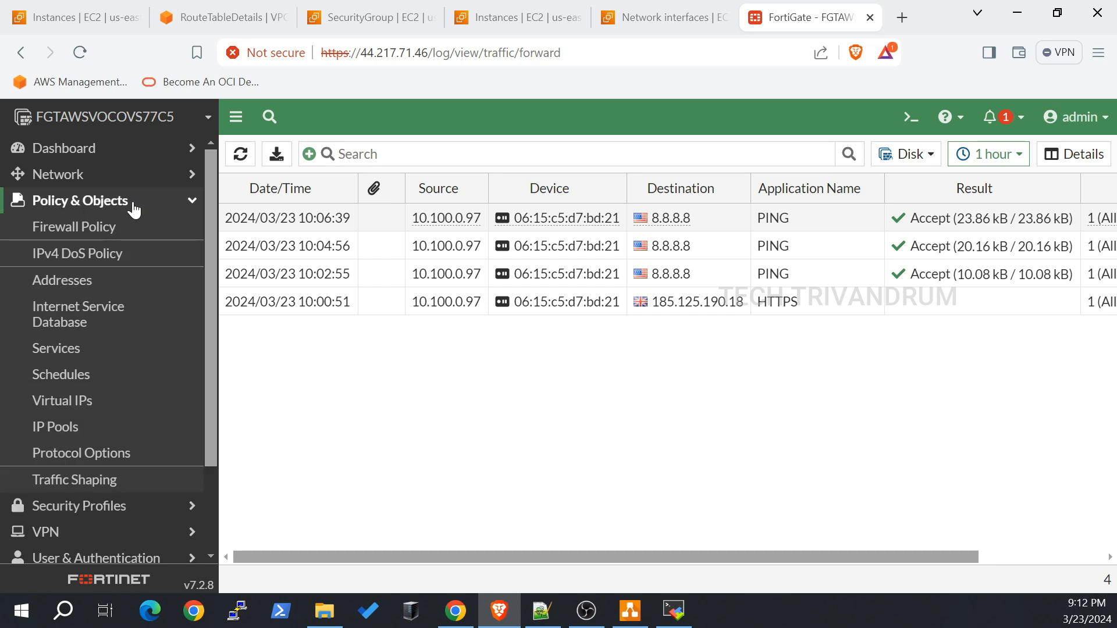
Step: Go to the Virtual IPs list and begin a new virtual IP
click(101, 227)
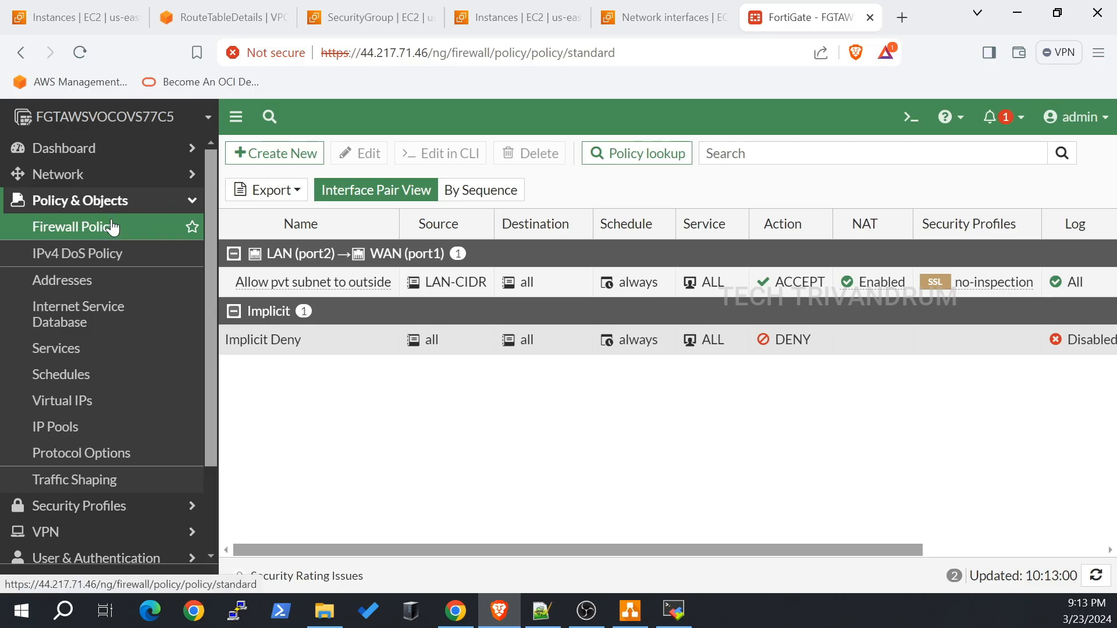
click(76, 410)
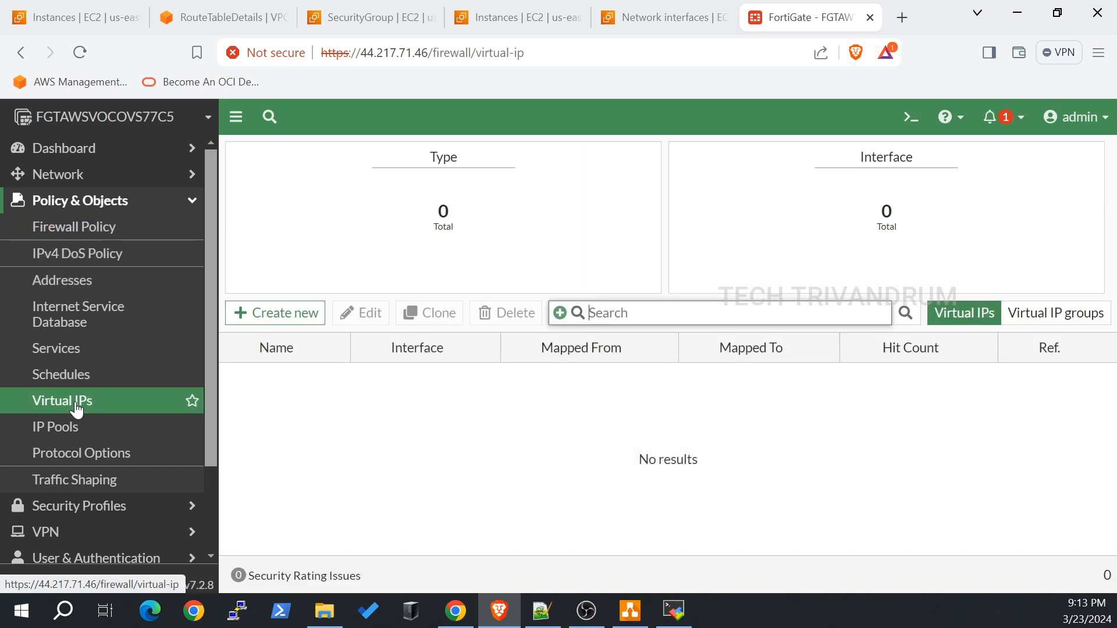
click(271, 320)
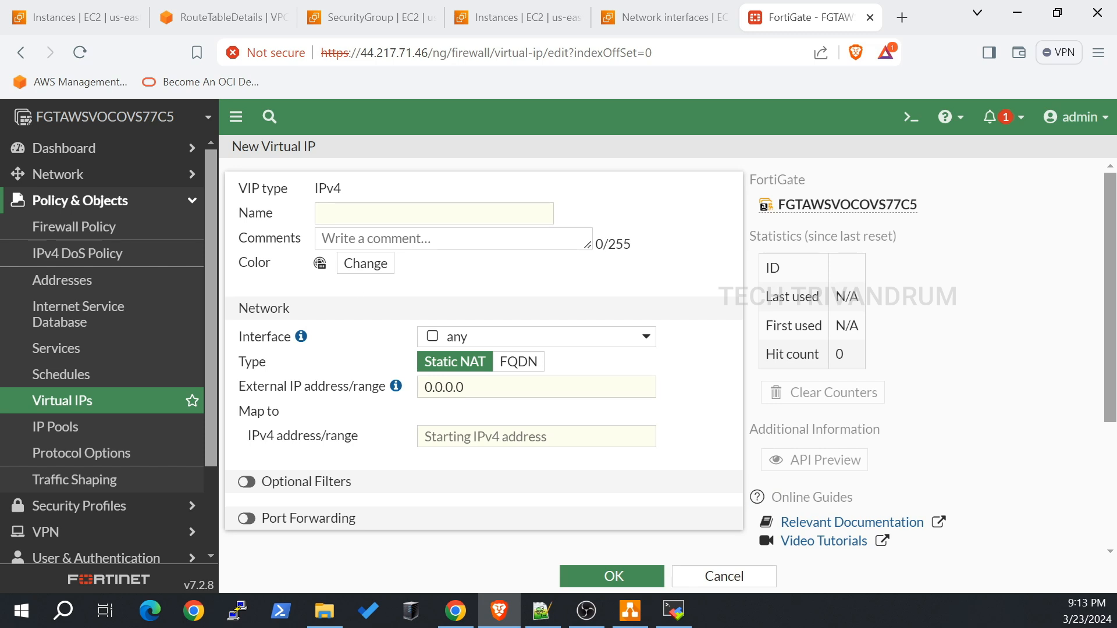
Step: Name the virtual IP 'Webserver on 9898' and keep its interface set to any
key(alt+Tab)
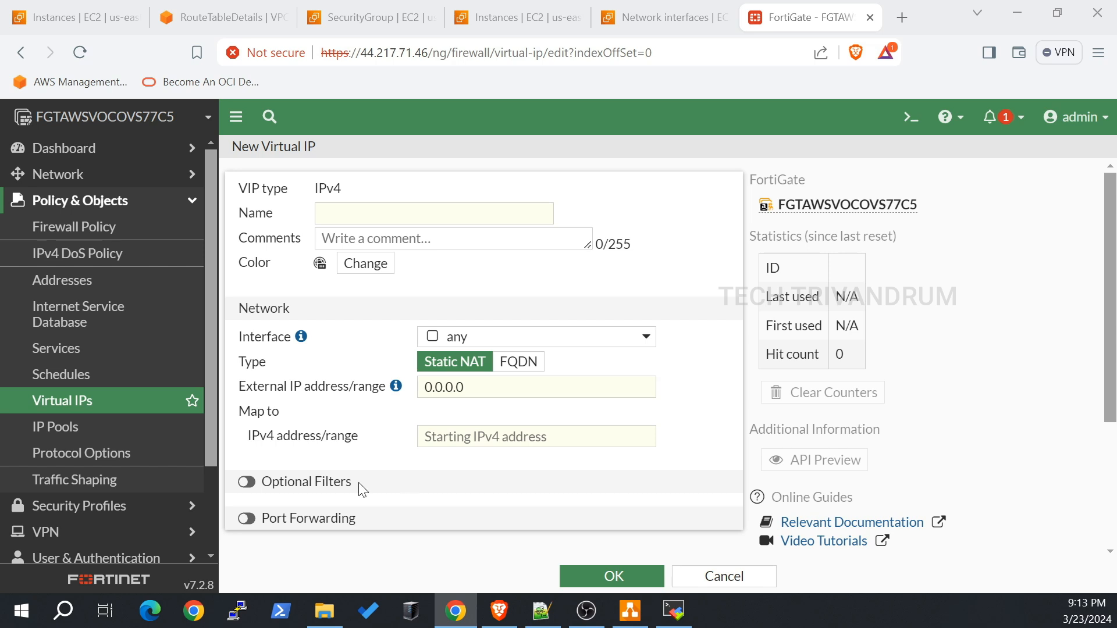
click(349, 215)
text(Webserver on 9898)
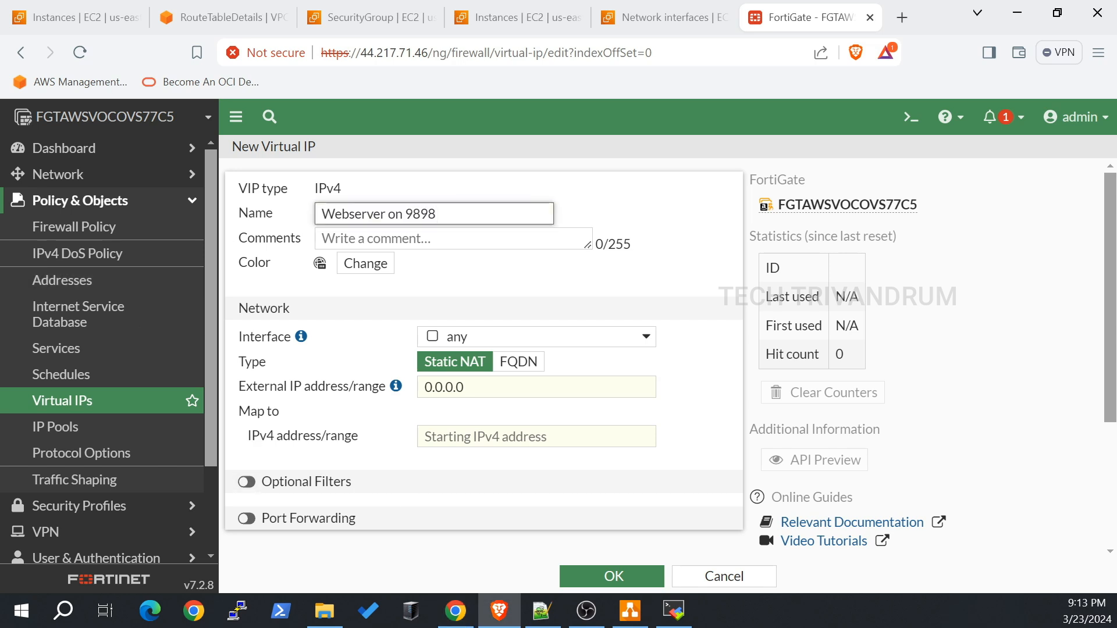
scroll(448, 238, down, 1)
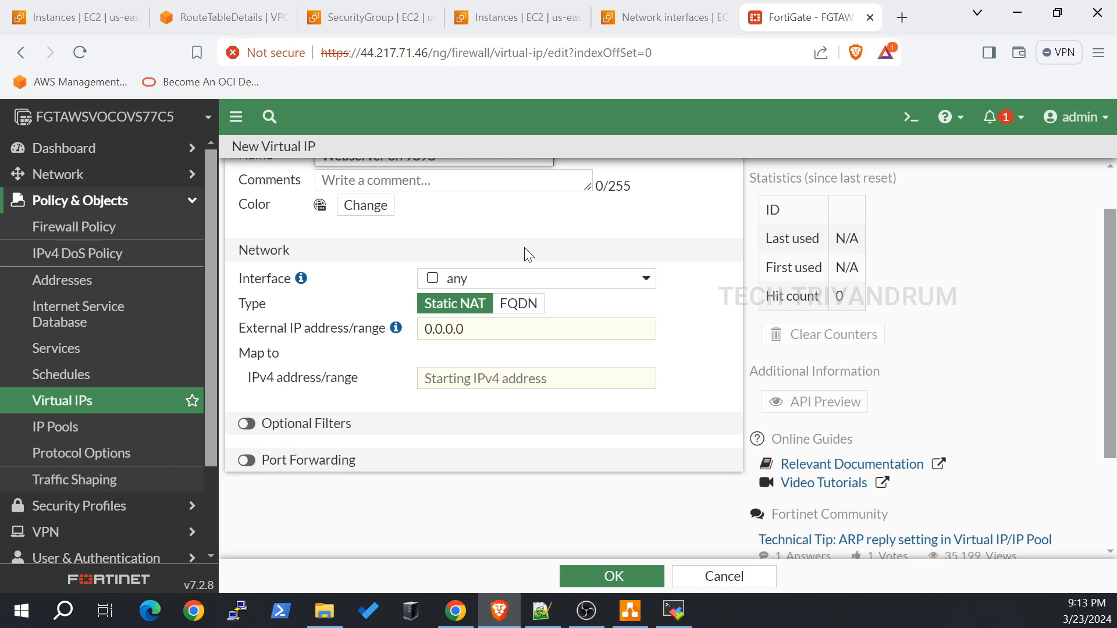
click(564, 285)
click(567, 278)
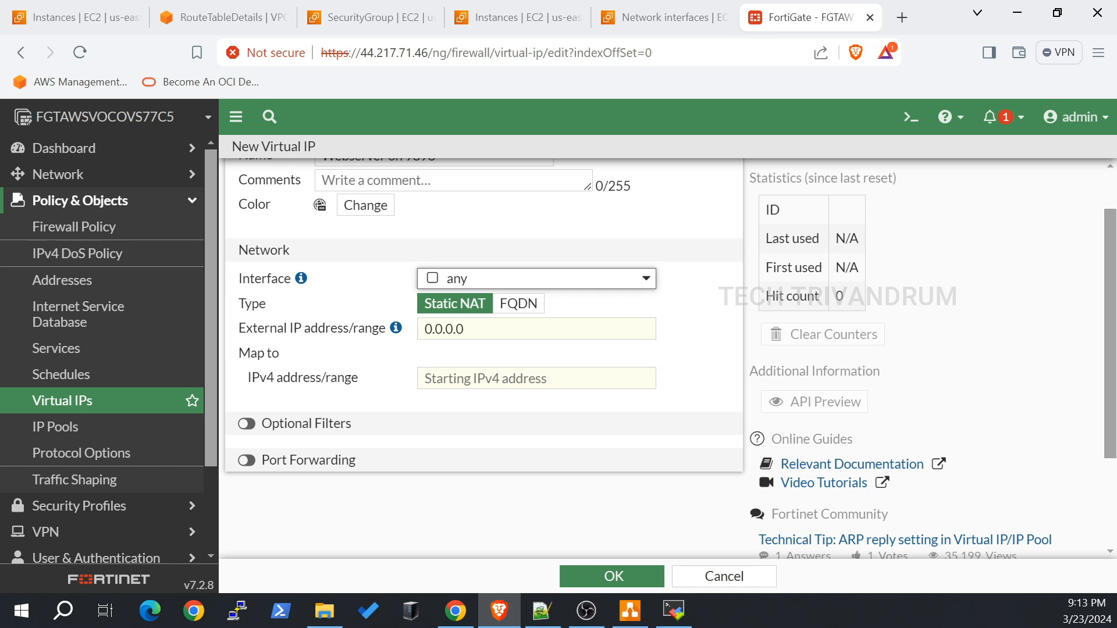
click(635, 618)
Step: Copy the FortiGate WAN private address 10.100.16.10 from the draw.io diagram label
scroll(726, 236, up, 2)
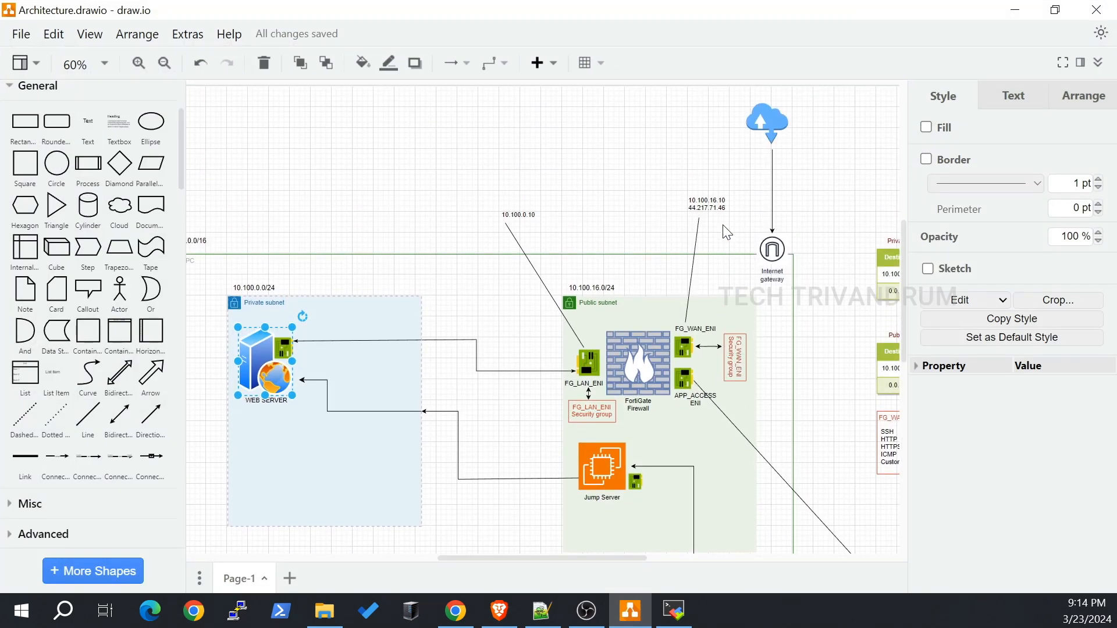
scroll(701, 232, up, 5)
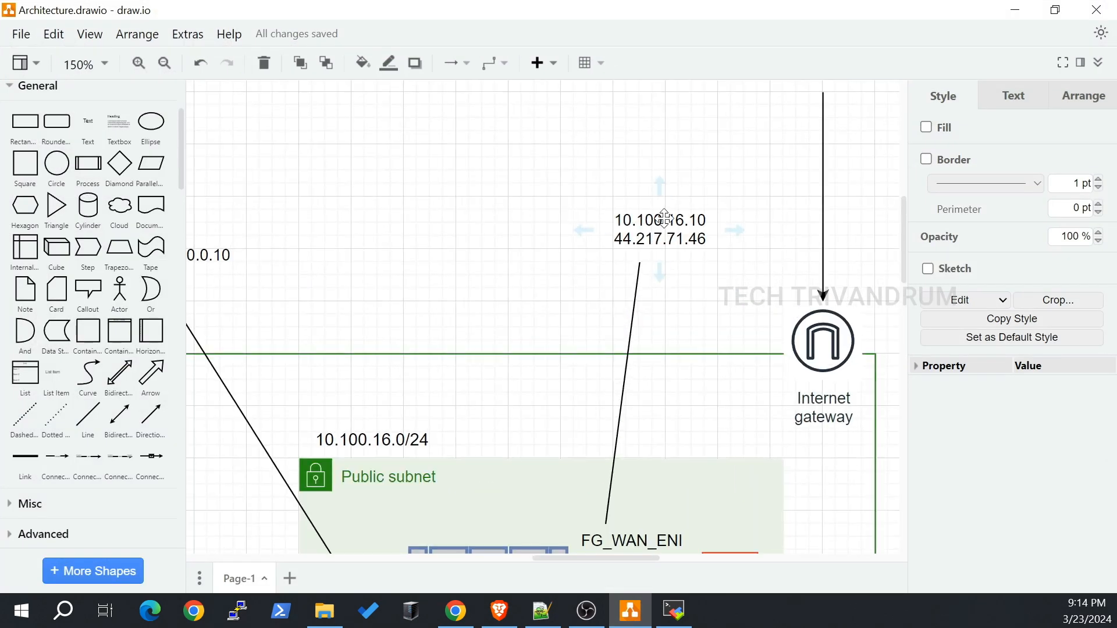
double_click(708, 217)
click(711, 220)
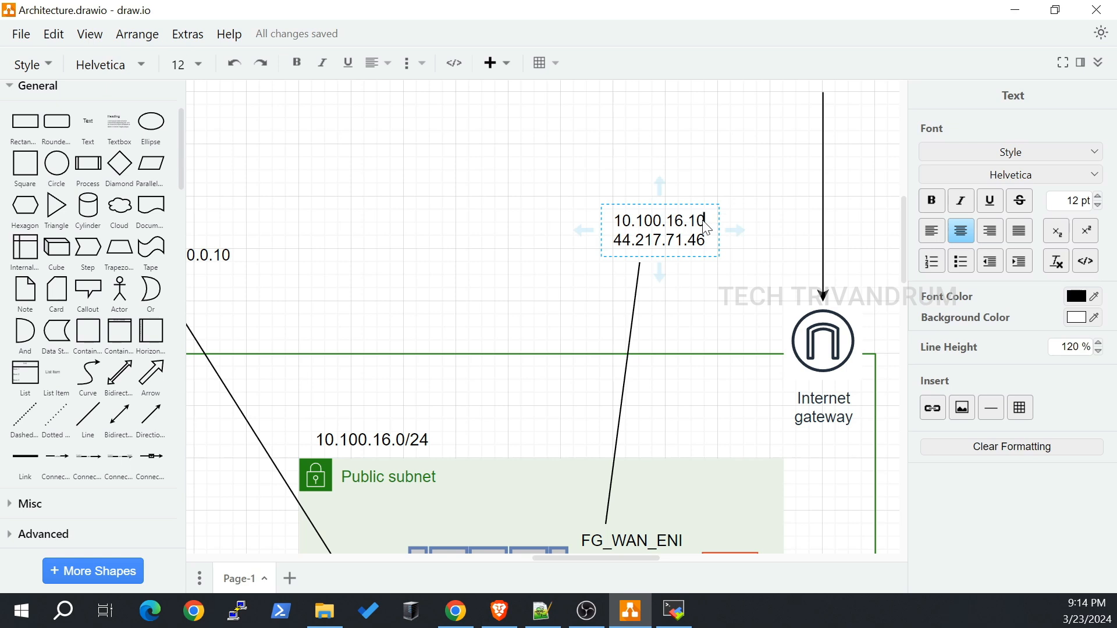
drag(710, 220, 615, 222)
key(ctrl+c)
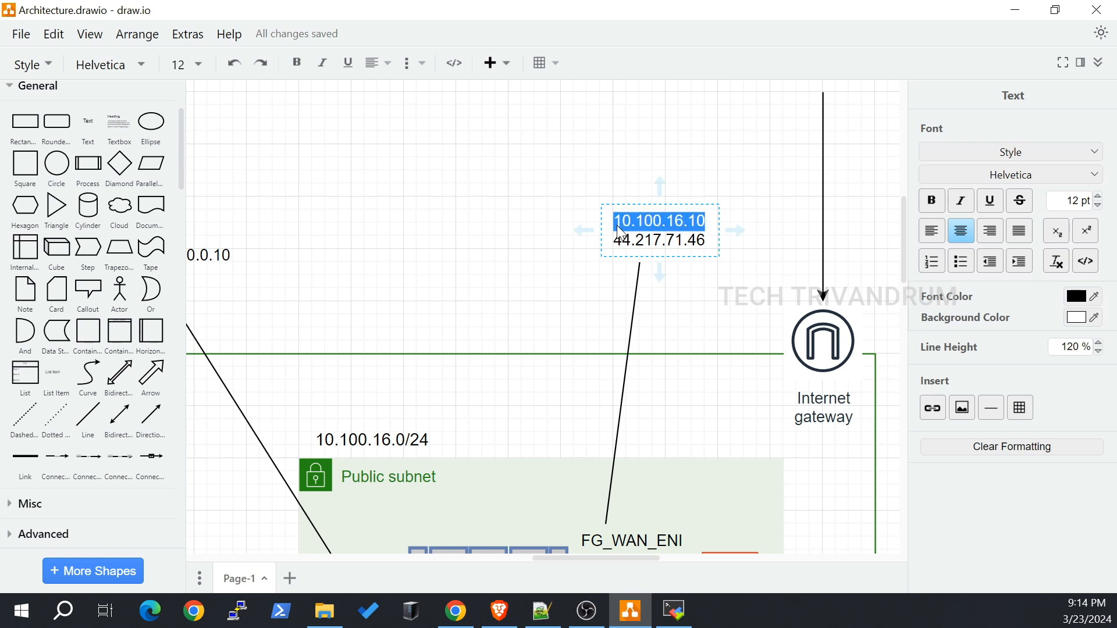
scroll(628, 465, down, 1)
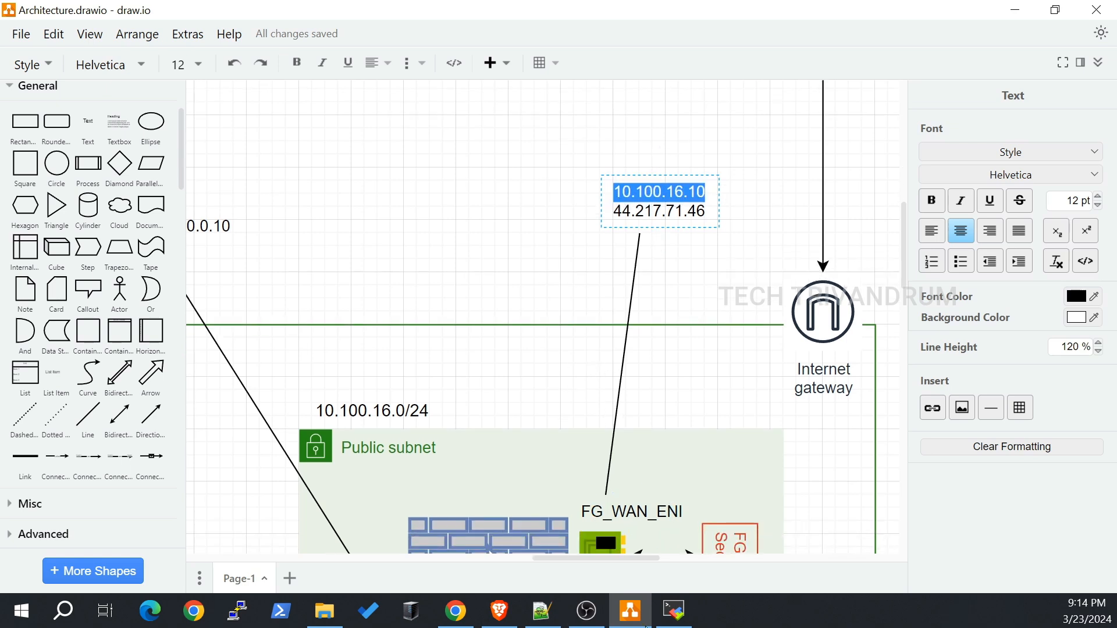
click(499, 611)
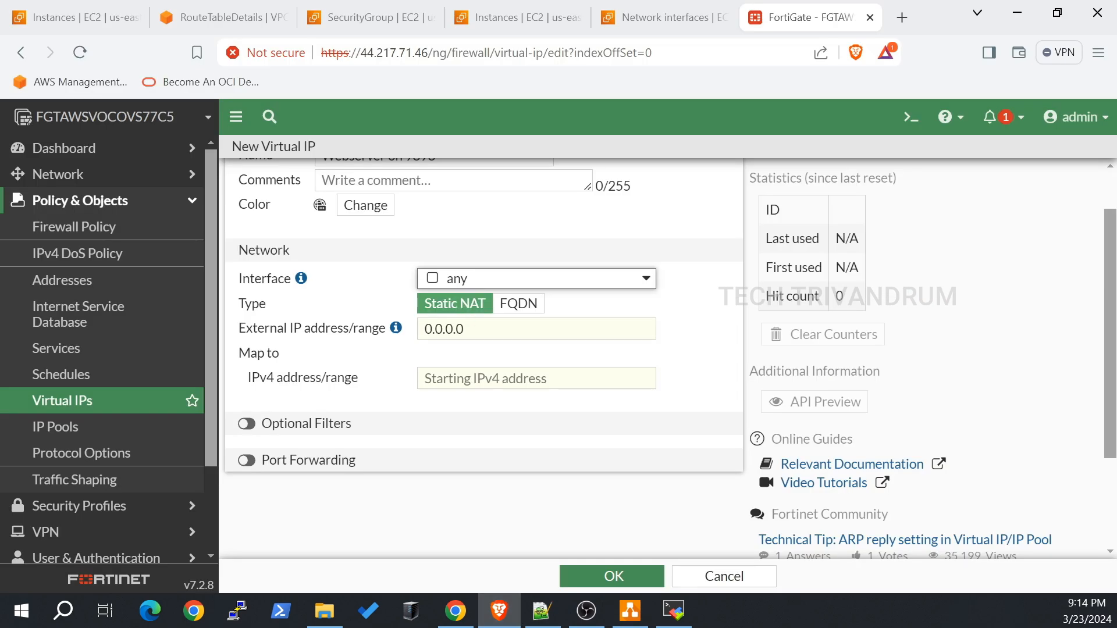
Step: Paste 10.100.16.10 as the virtual IP's external address and recheck it against the diagram
double_click(490, 336)
key(ctrl+v)
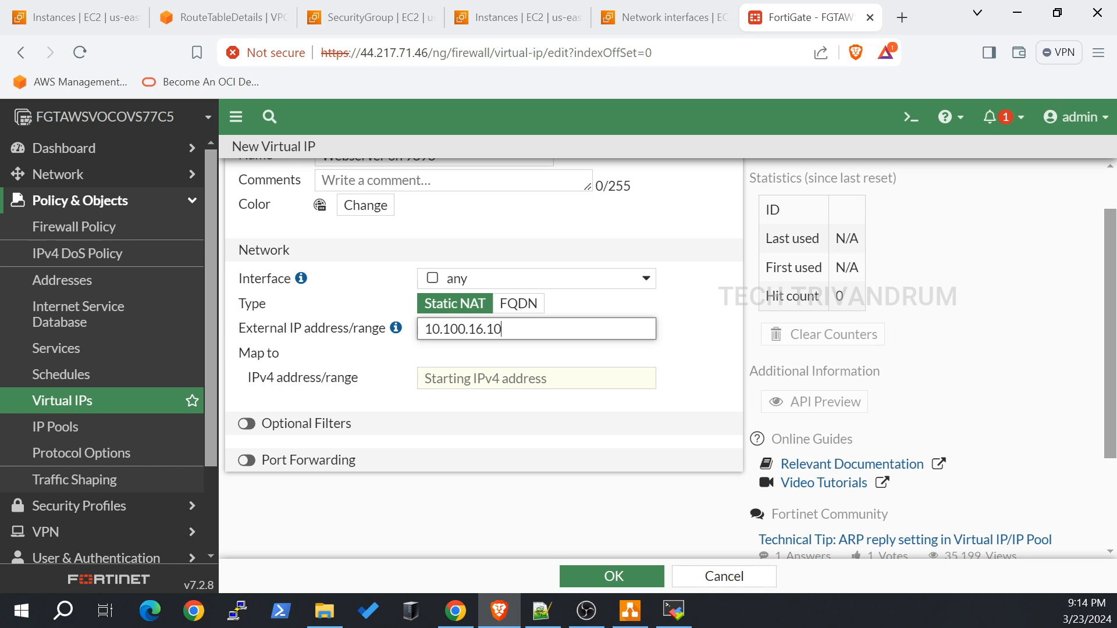
click(633, 614)
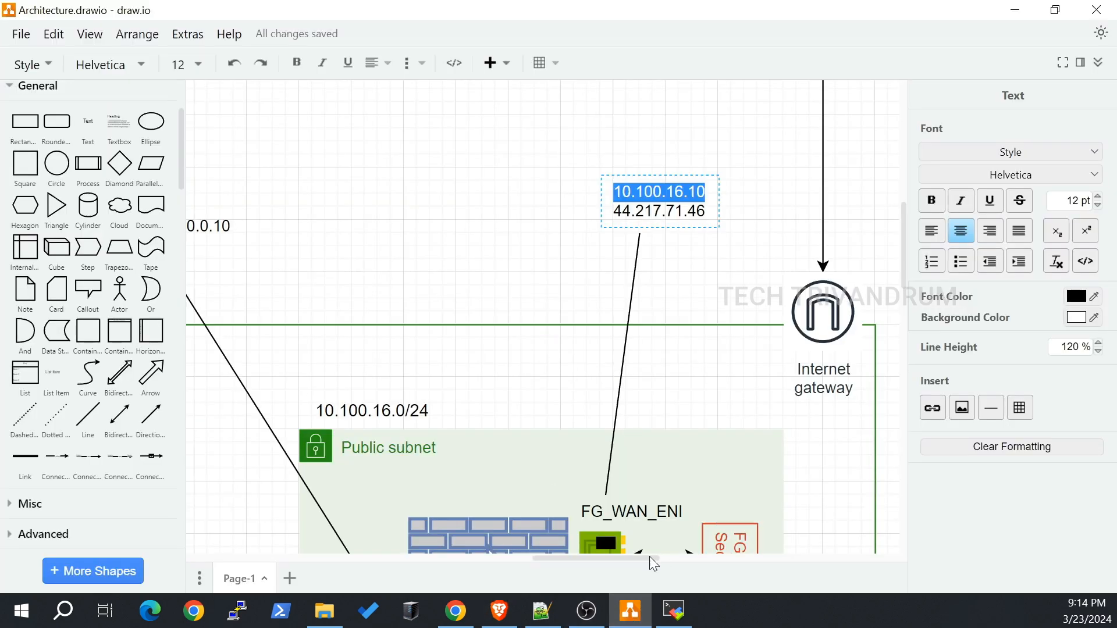
drag(649, 556, 483, 559)
scroll(528, 377, down, 6)
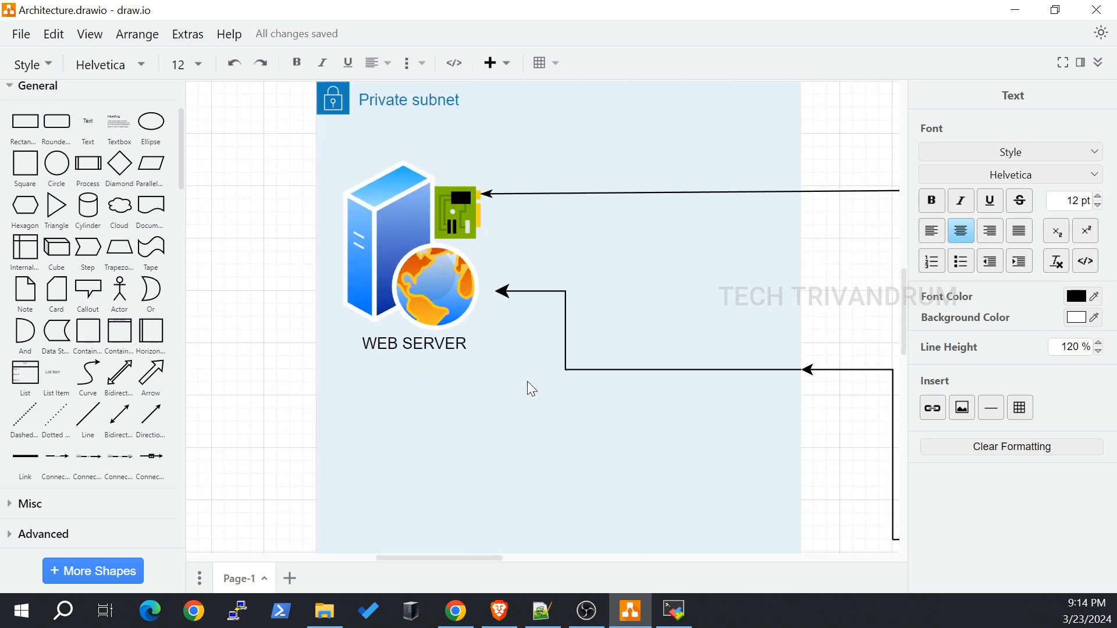
scroll(528, 388, down, 2)
click(499, 611)
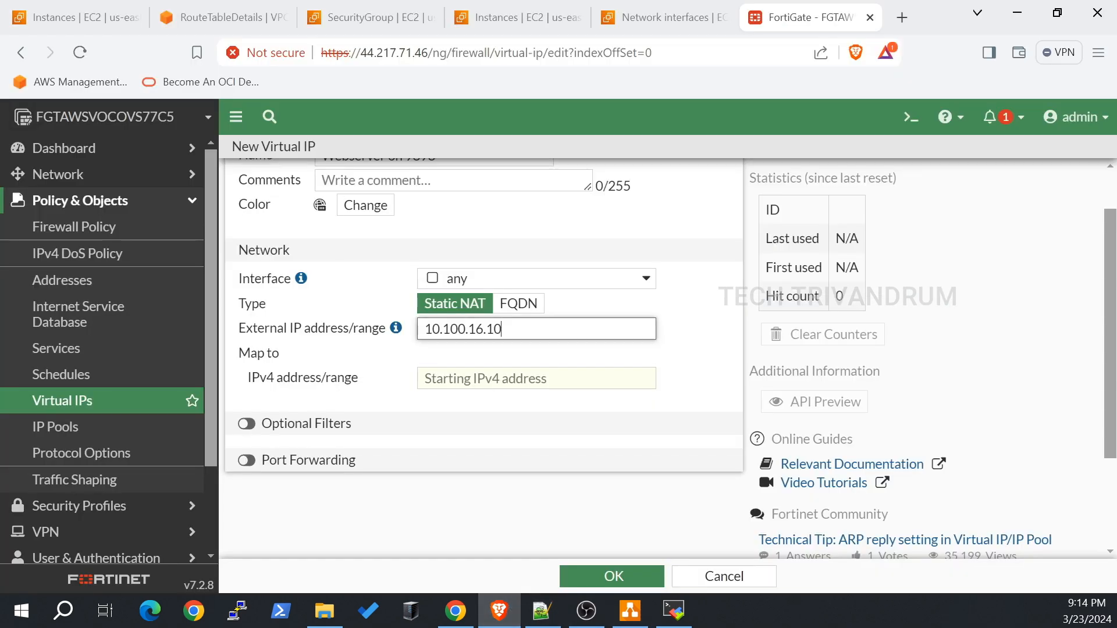
click(66, 19)
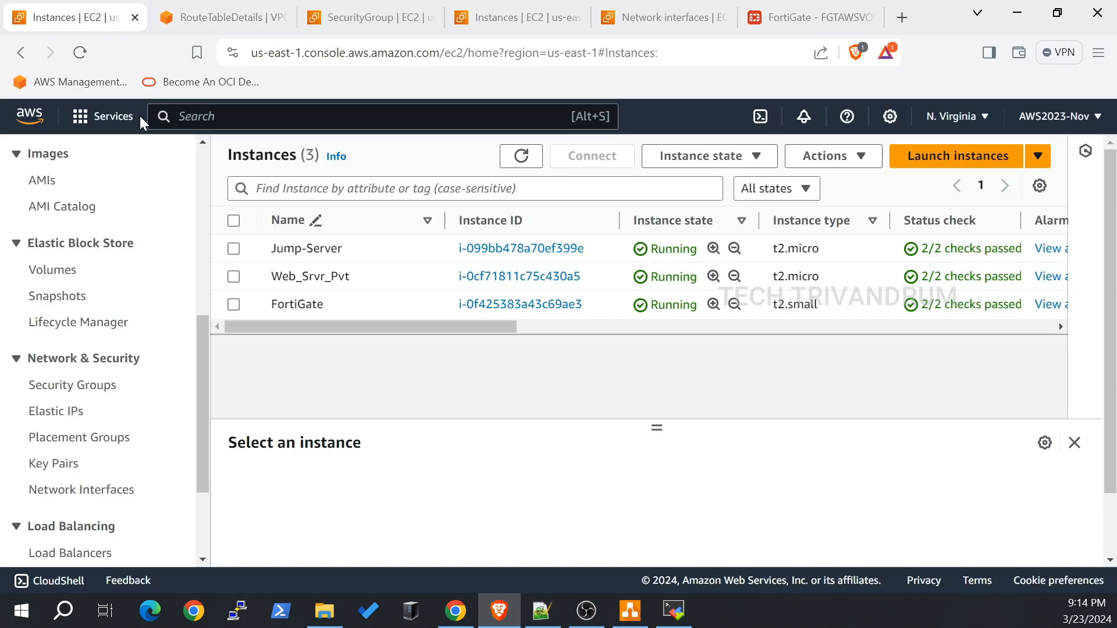
Step: Copy Web_Srvr_Pvt's private IPv4 address 10.100.0.97 from the EC2 instance details
click(234, 277)
scroll(420, 354, down, 3)
scroll(678, 524, down, 3)
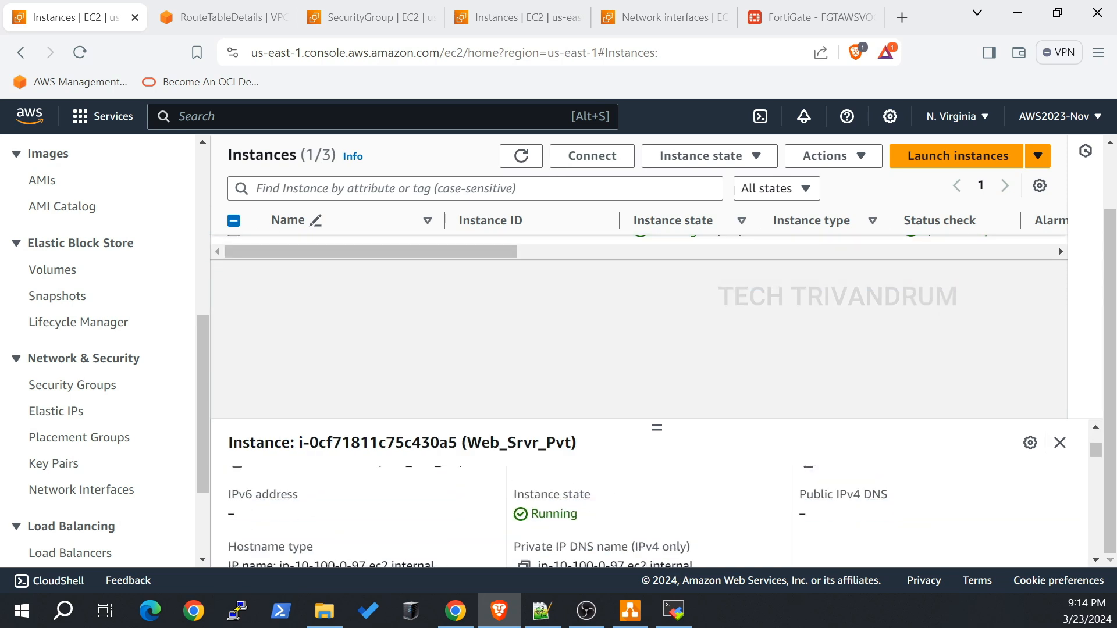
scroll(576, 535, down, 2)
scroll(475, 506, up, 5)
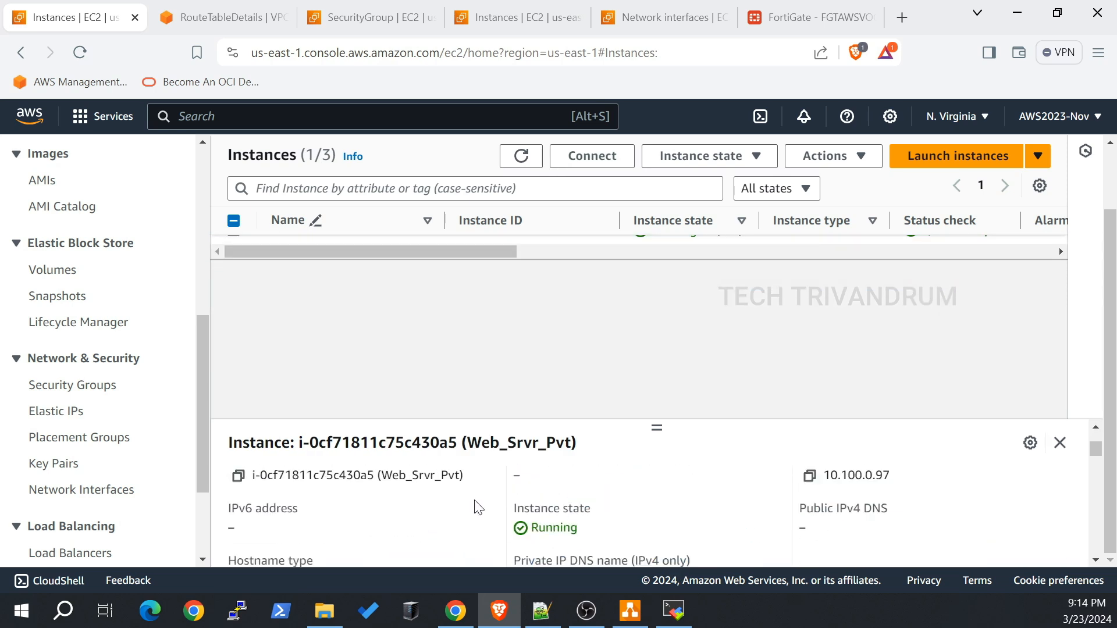
click(810, 521)
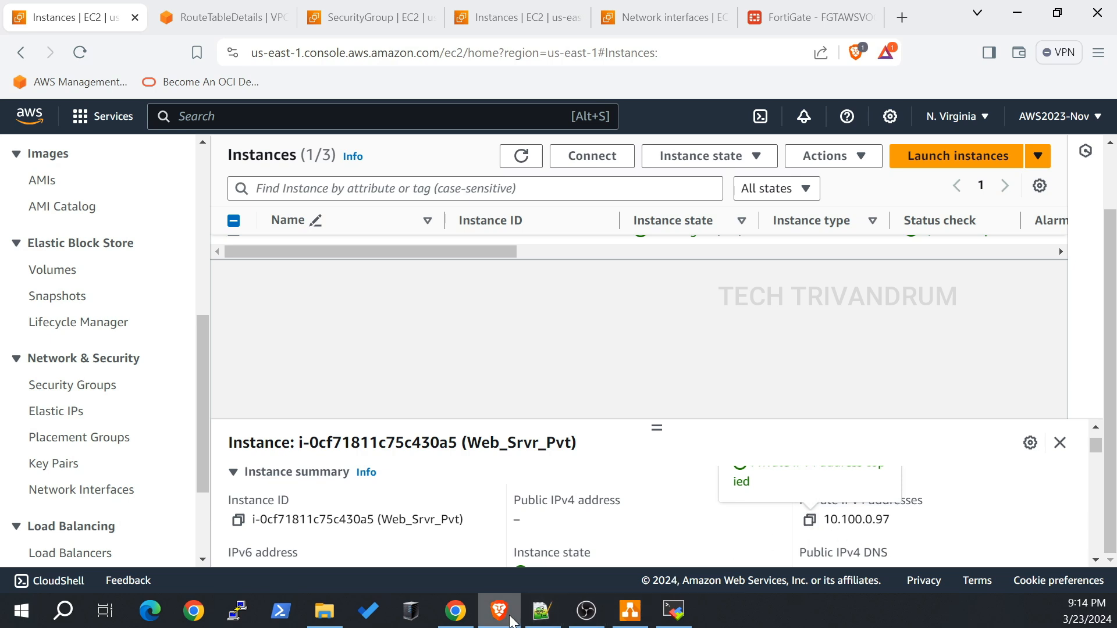
Step: Paste 10.100.0.97 as the virtual IP's Map to IPv4 address
click(797, 18)
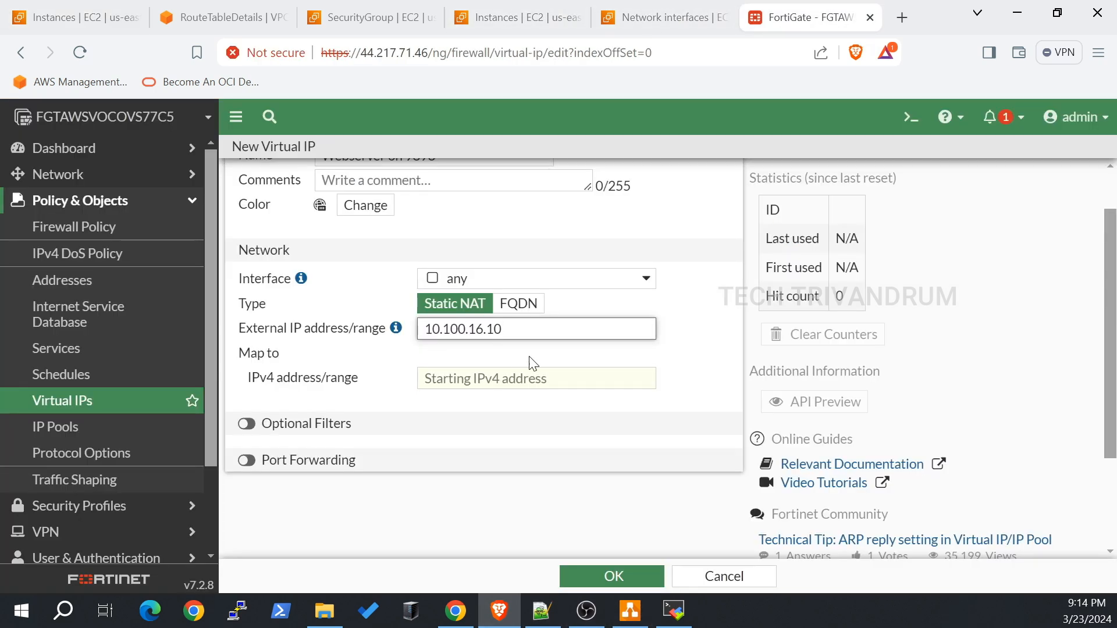
key(Tab)
key(ctrl+v)
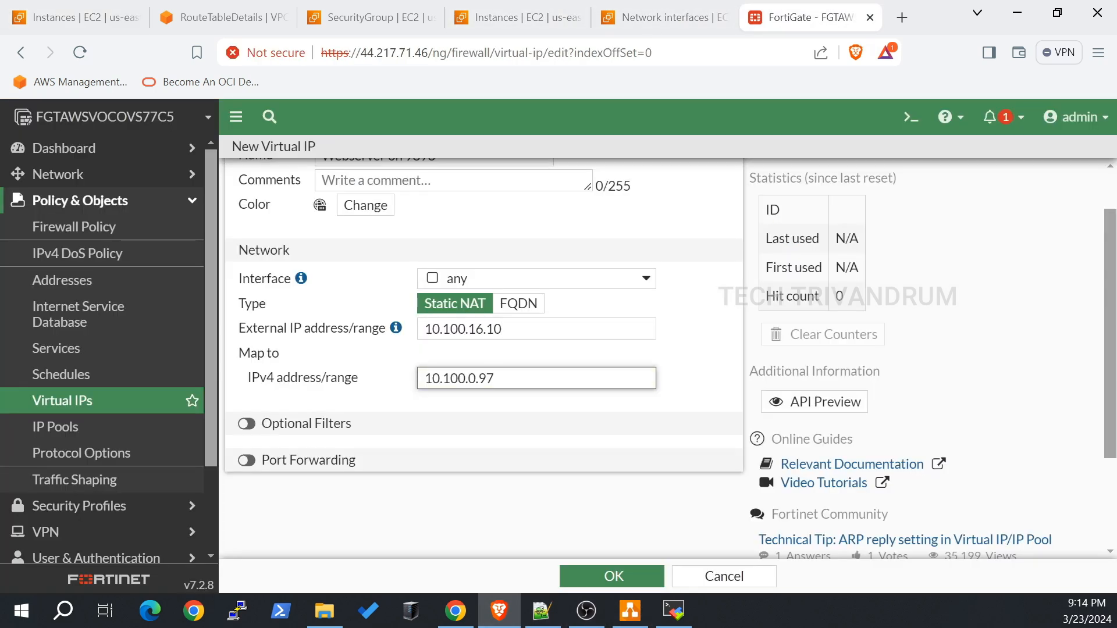
click(630, 611)
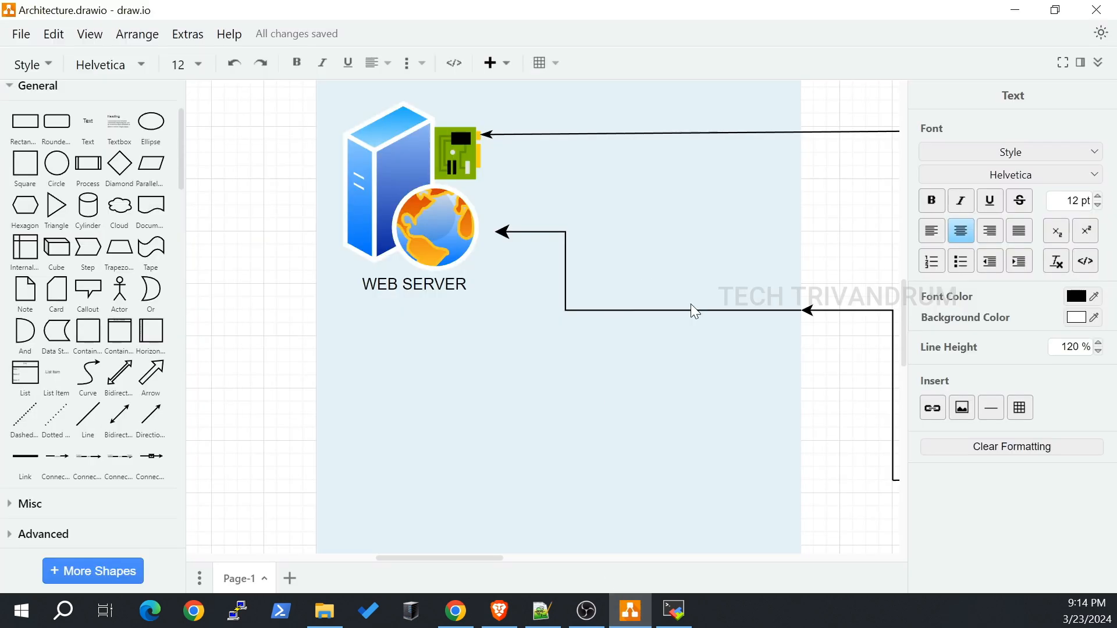
scroll(665, 334, down, 5)
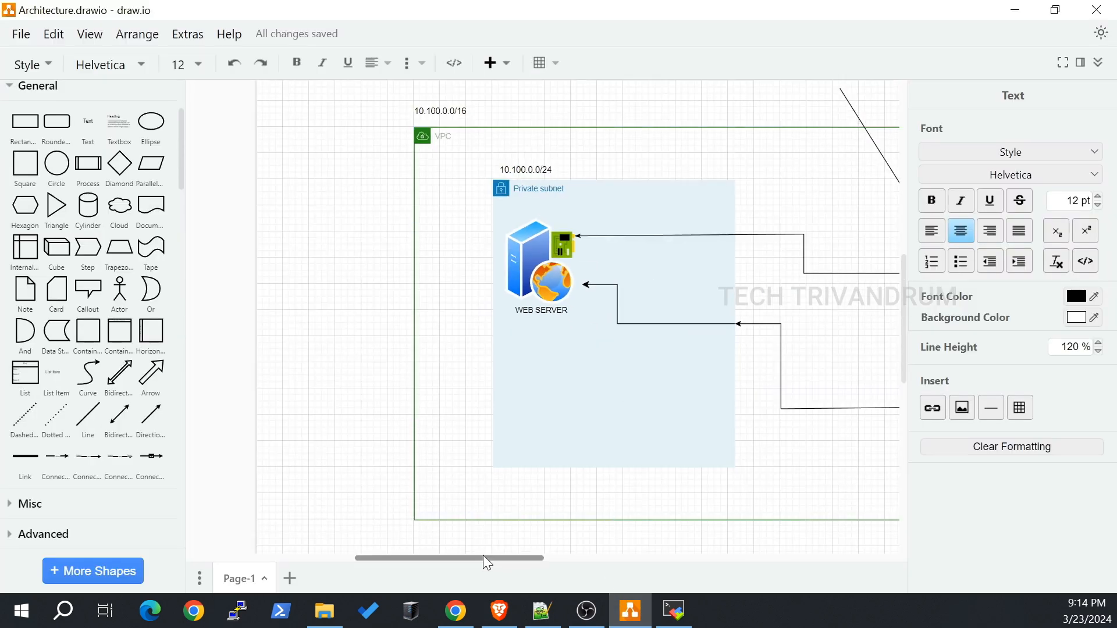
Step: Pan and zoom around the draw.io architecture diagram to review the subnets
drag(486, 558, 655, 560)
click(594, 324)
scroll(593, 324, up, 5)
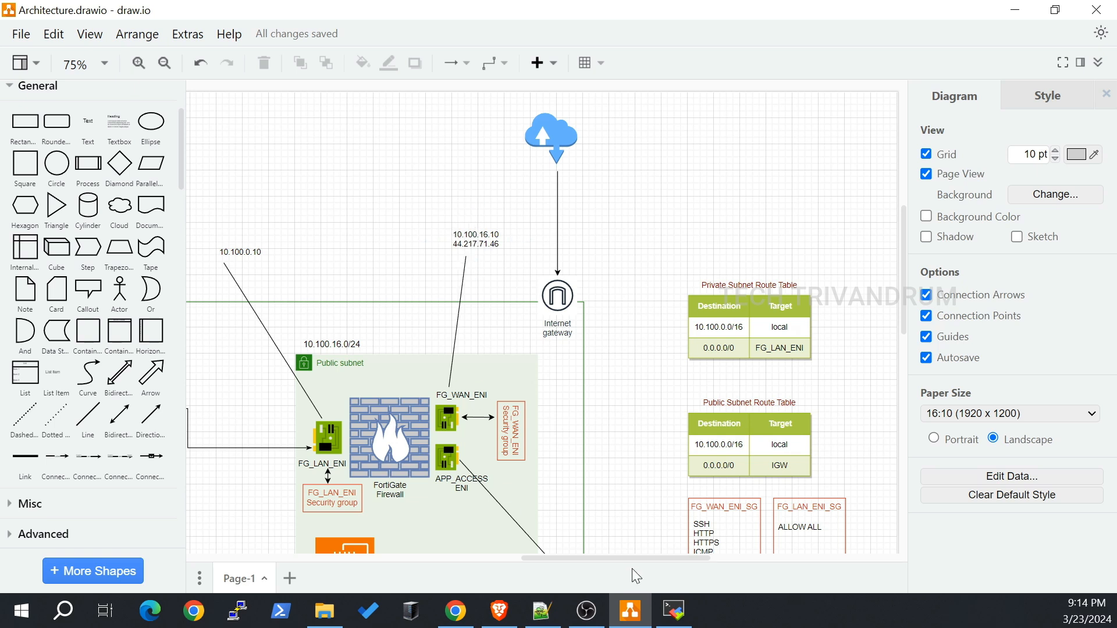
drag(629, 559, 521, 563)
scroll(349, 459, down, 1)
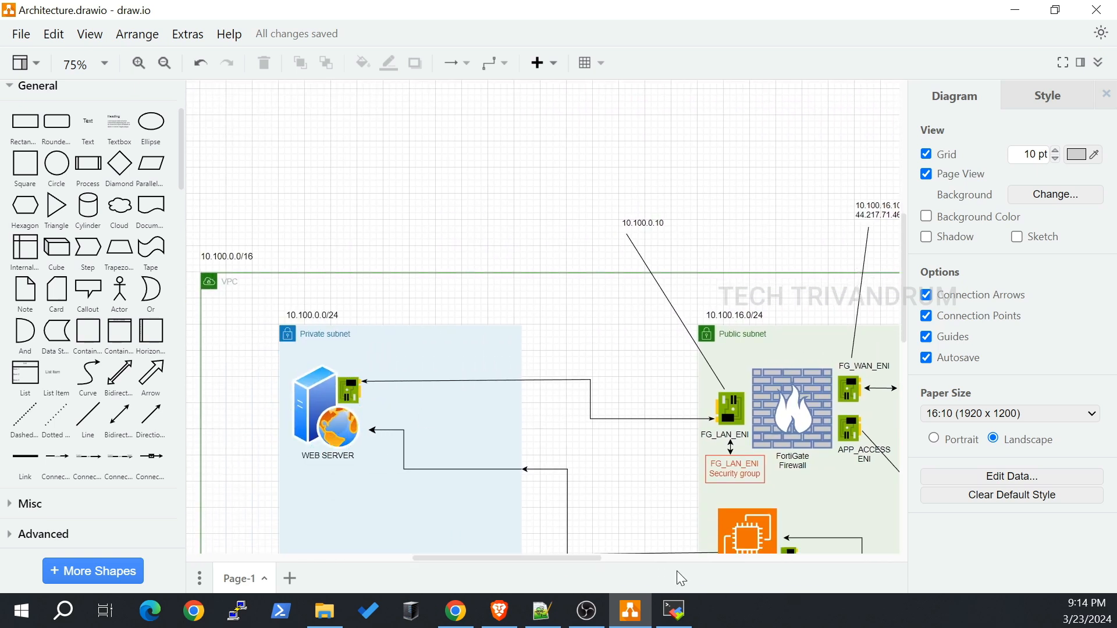
click(499, 610)
scroll(538, 365, down, 1)
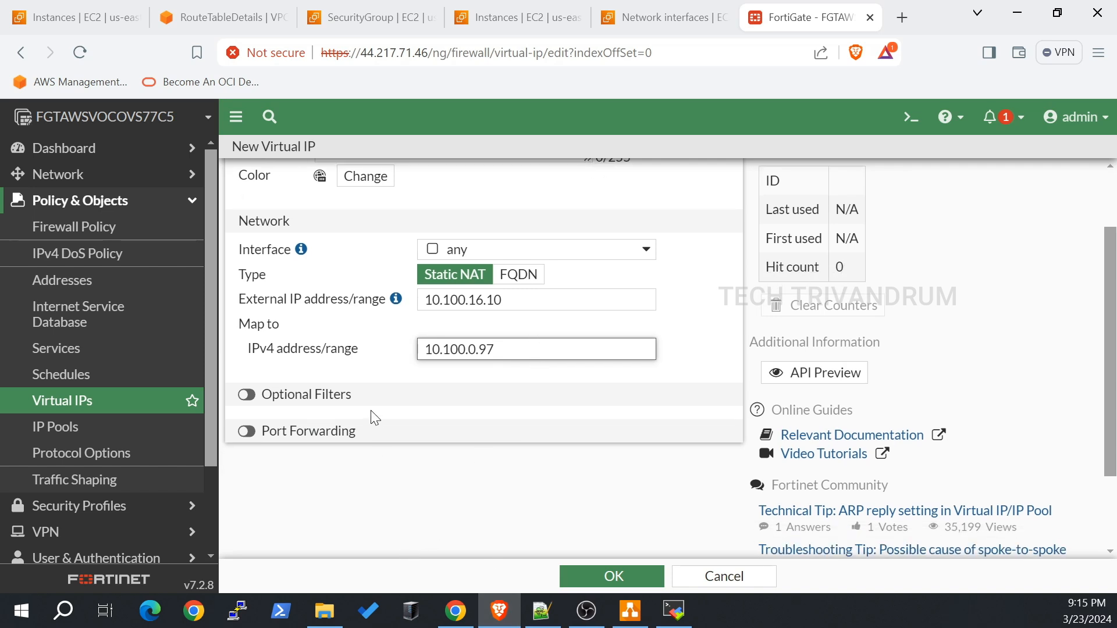
Step: Enable port forwarding with external and mapped port 9898, and save the virtual IP
click(267, 434)
scroll(540, 385, down, 3)
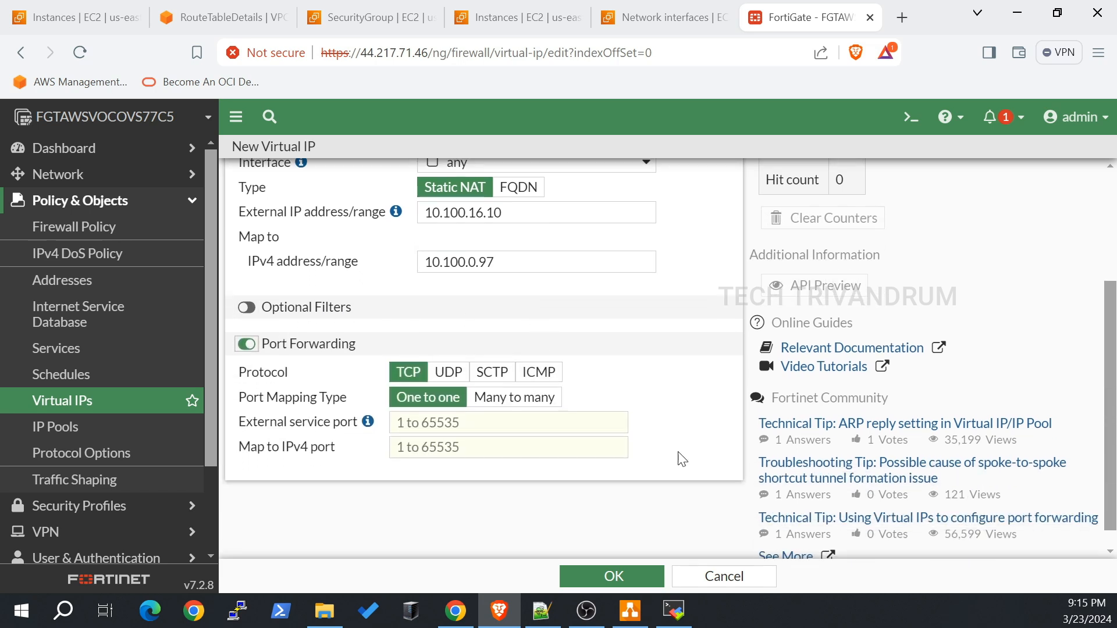
click(465, 423)
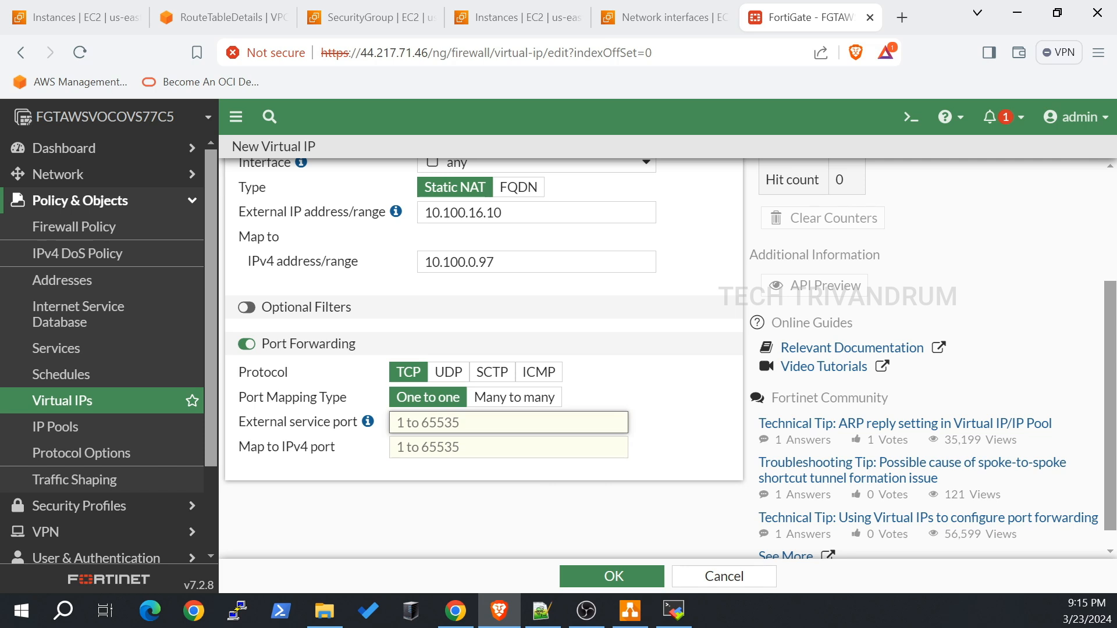
text(9898)
key(Tab)
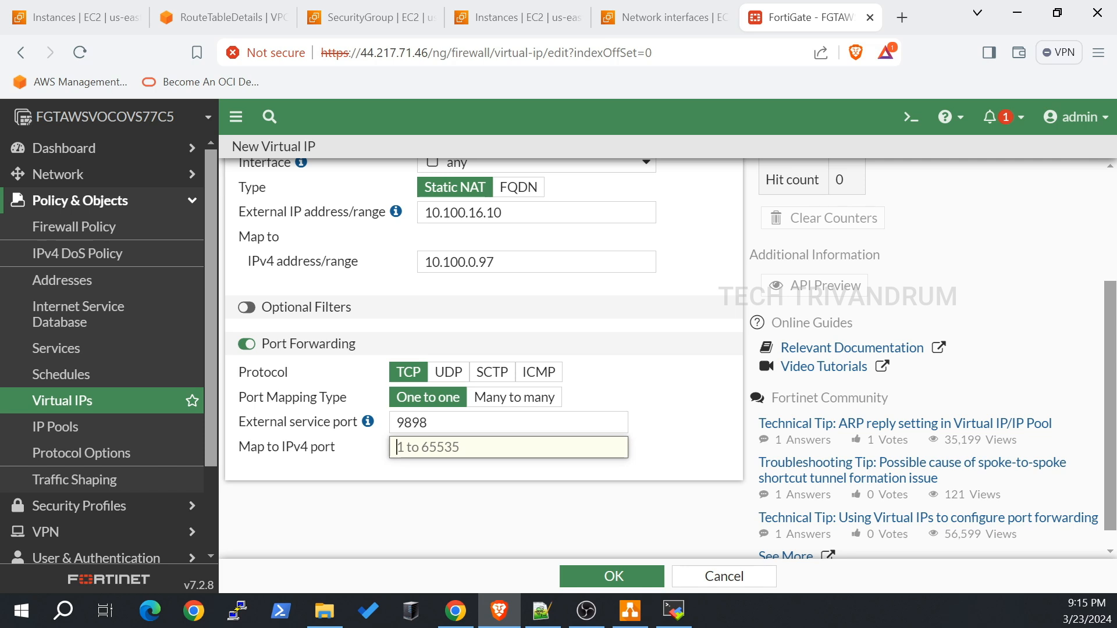
text(9898)
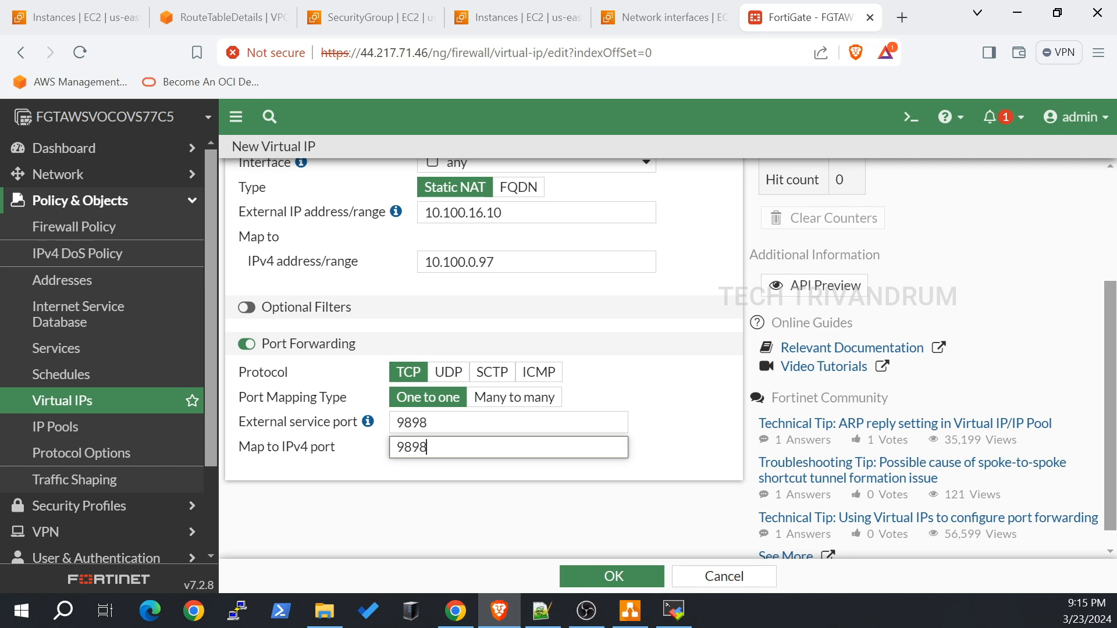
scroll(551, 471, down, 1)
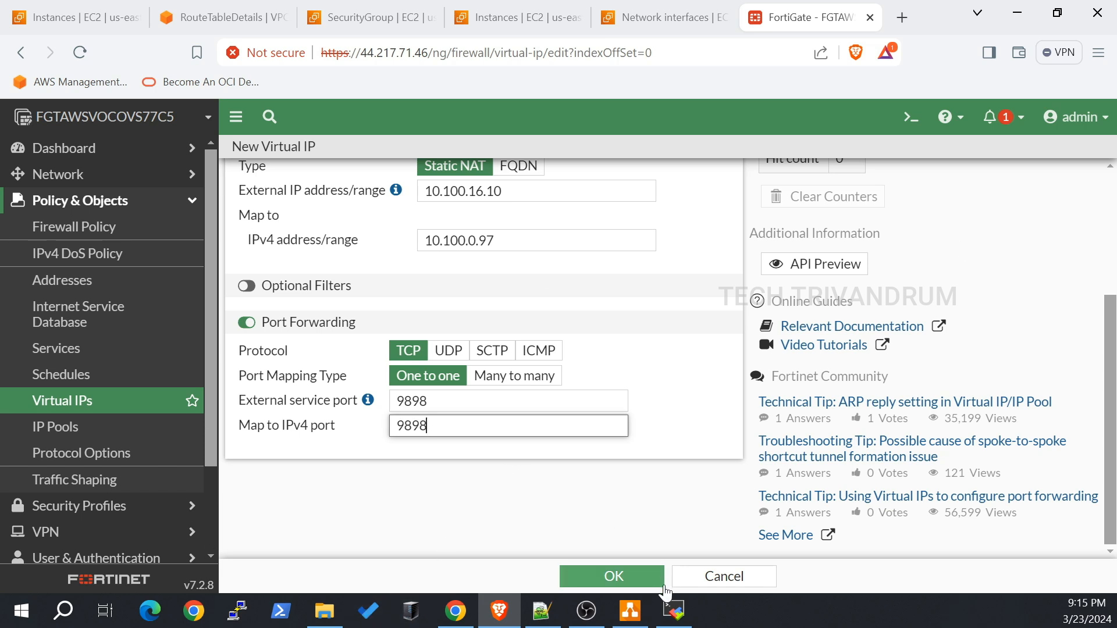
click(642, 574)
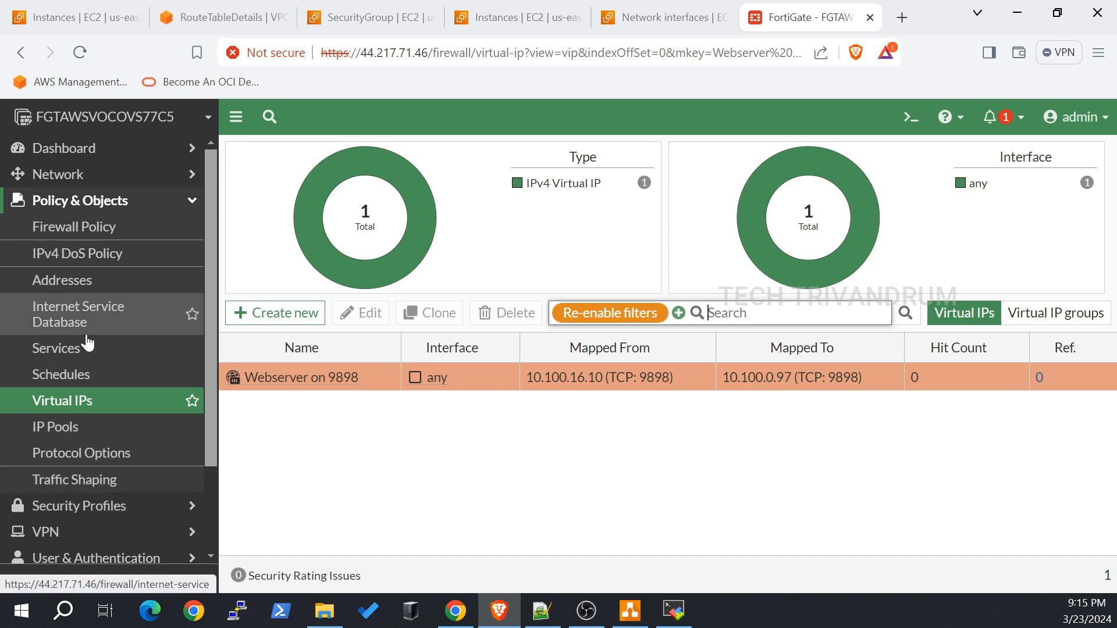
click(63, 352)
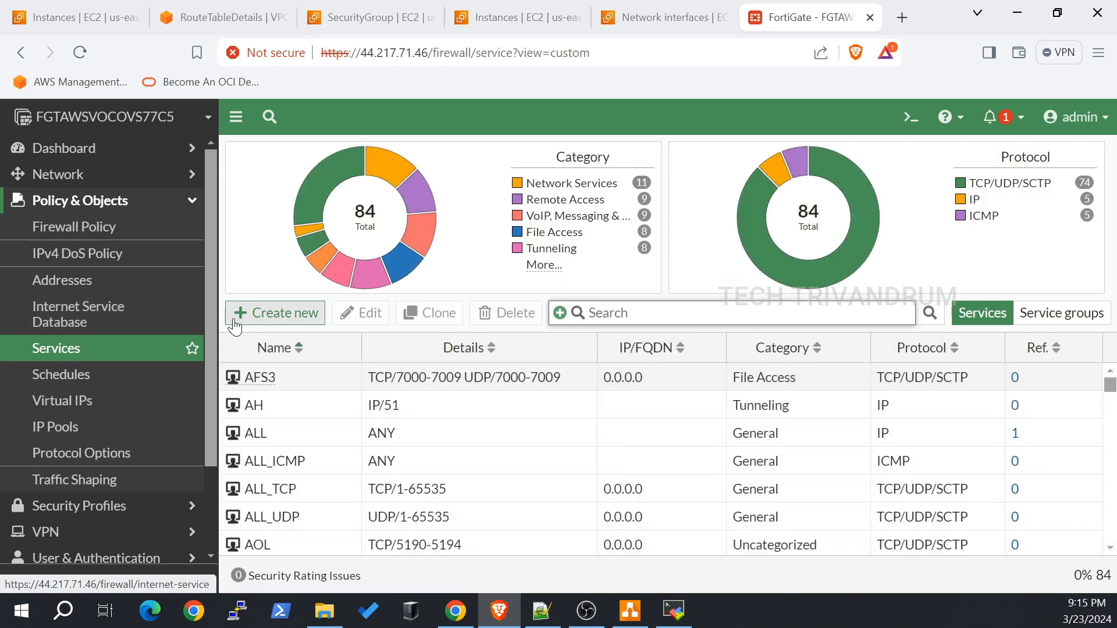
Step: Start a new service named HTTP-9898 in the Web Access category
click(282, 315)
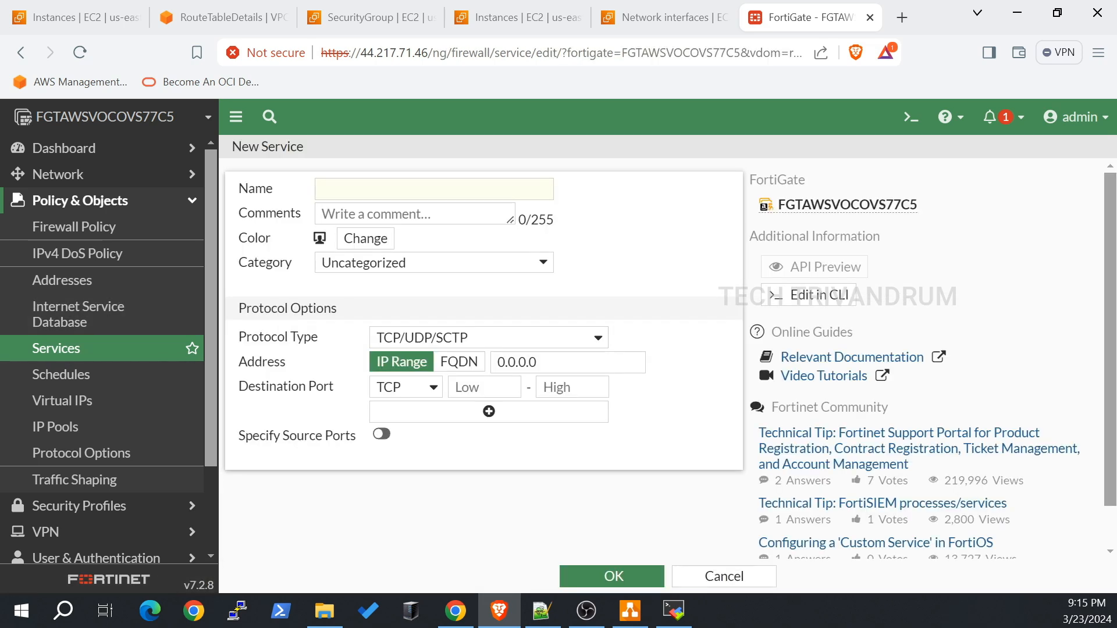
key(alt+Tab)
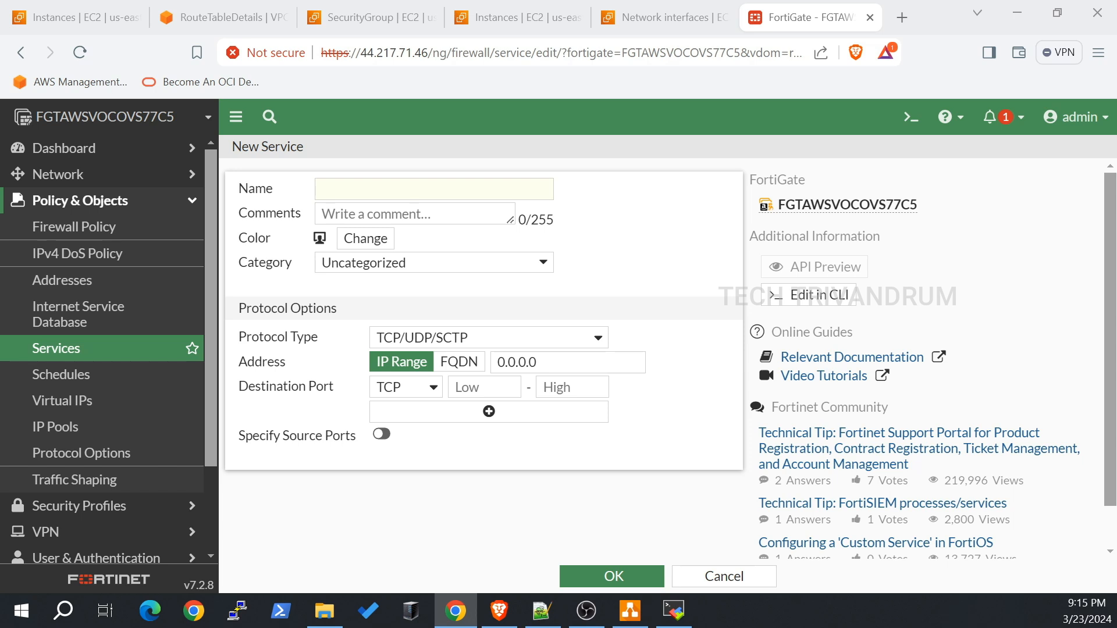
key(alt+Tab)
text(HTTP-9898)
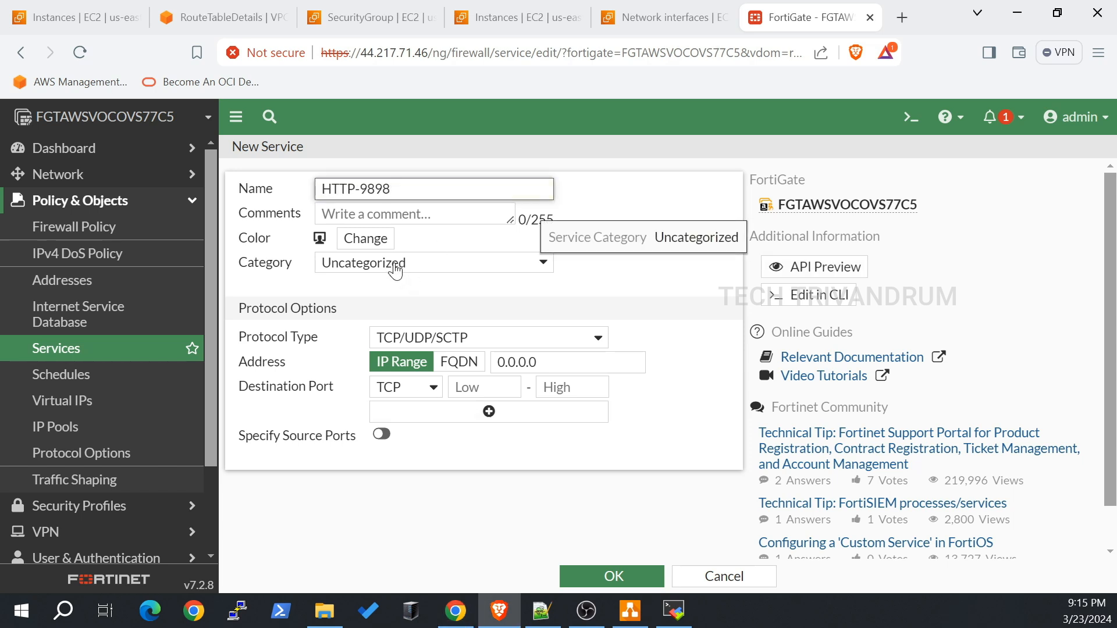
click(442, 261)
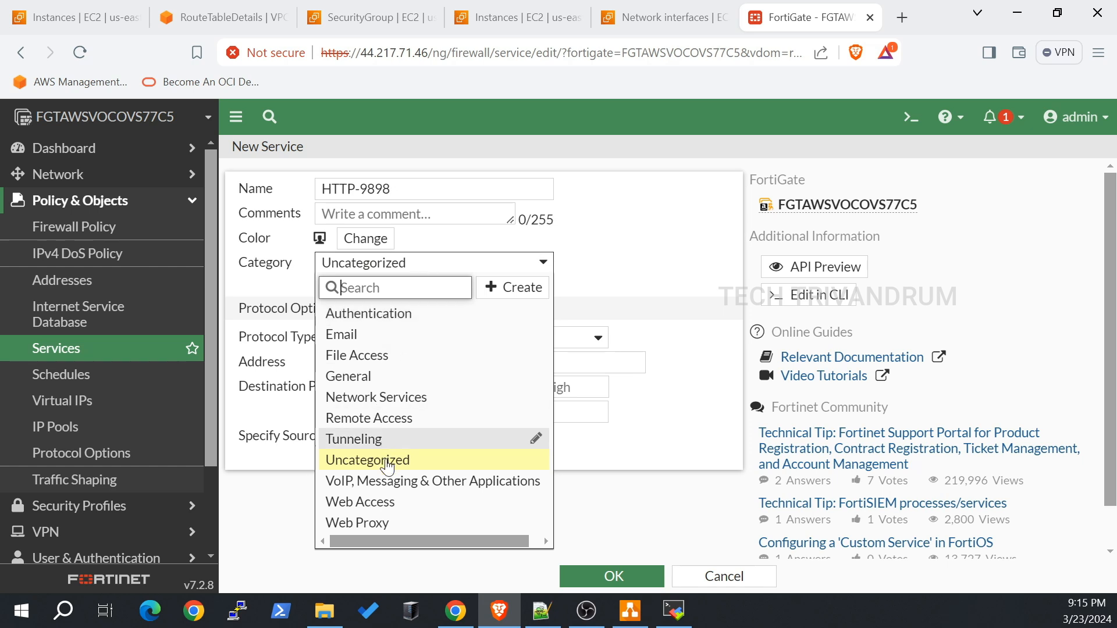
click(390, 500)
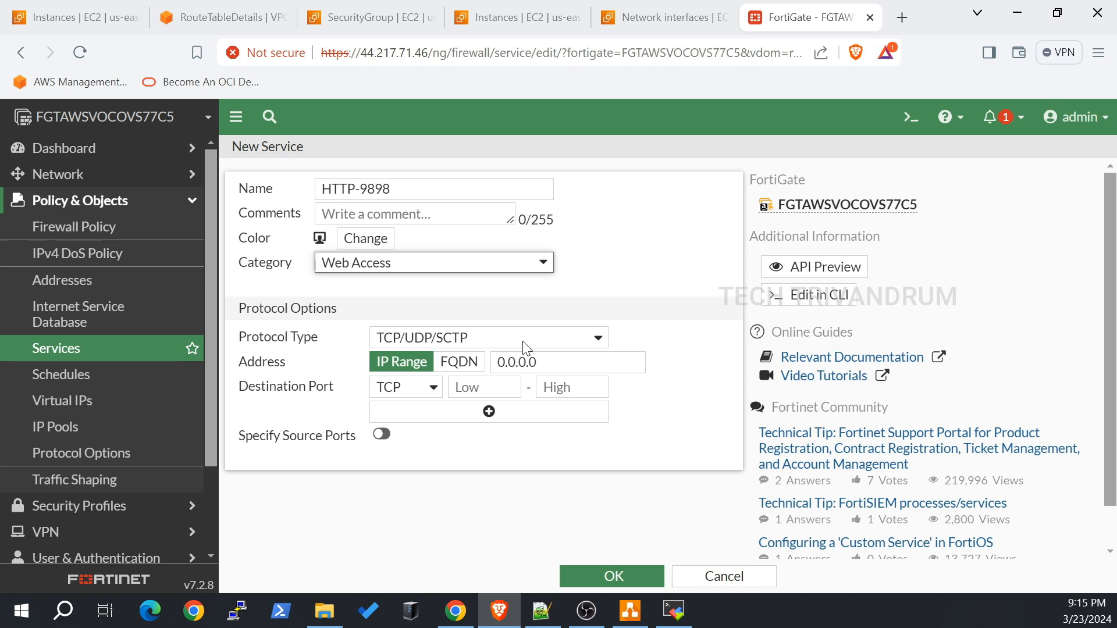
Step: Give HTTP-9898 TCP destination port 9898 and save it
scroll(526, 349, down, 1)
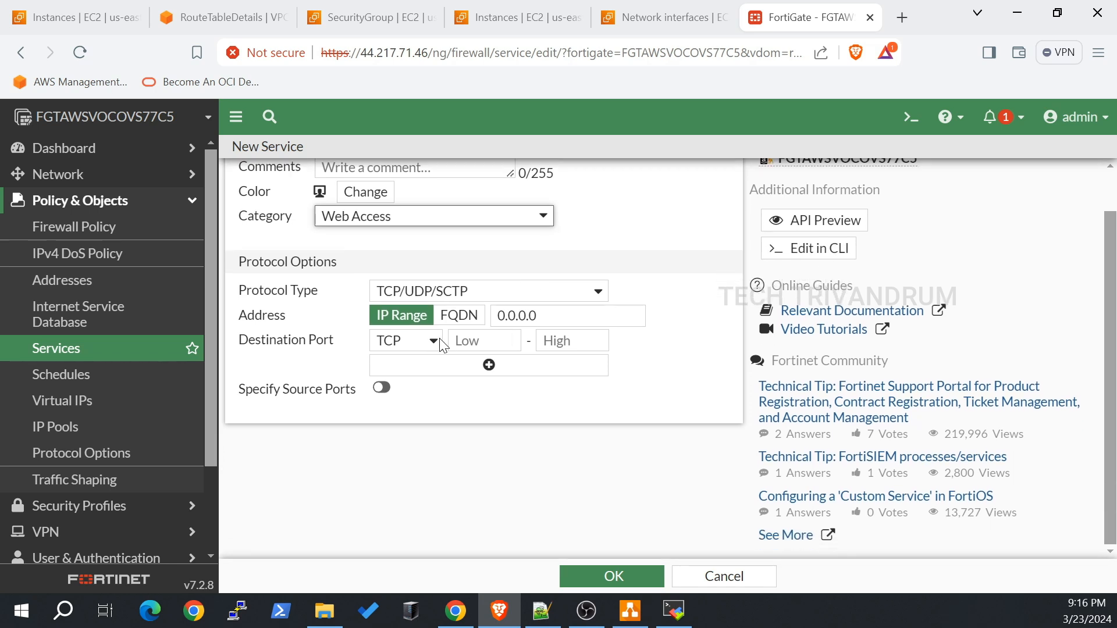
click(434, 342)
click(431, 356)
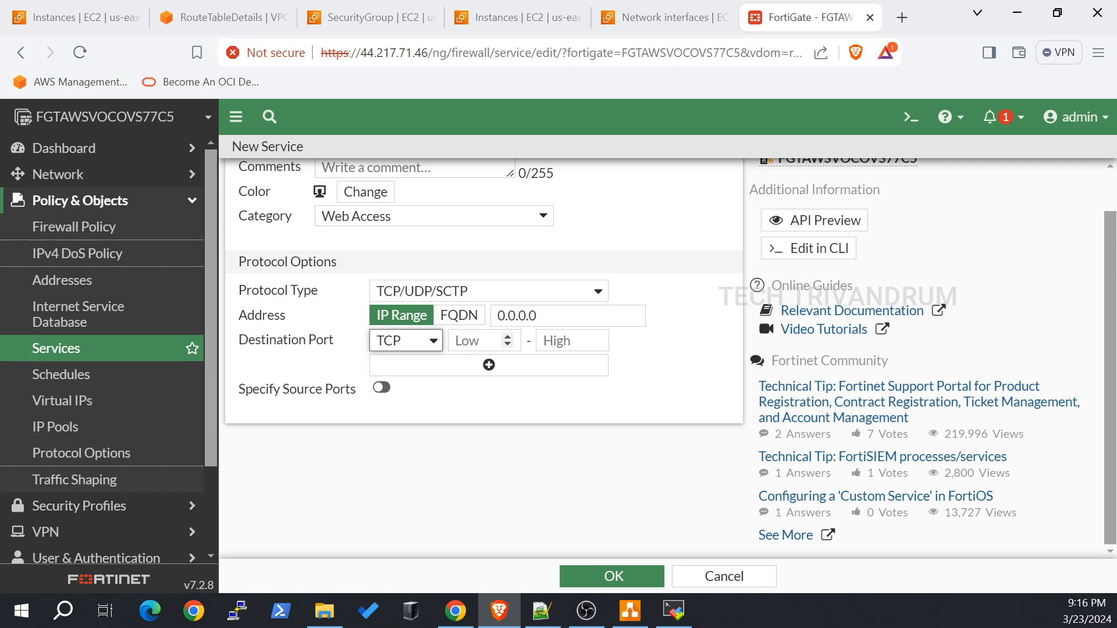
click(468, 341)
text(9898)
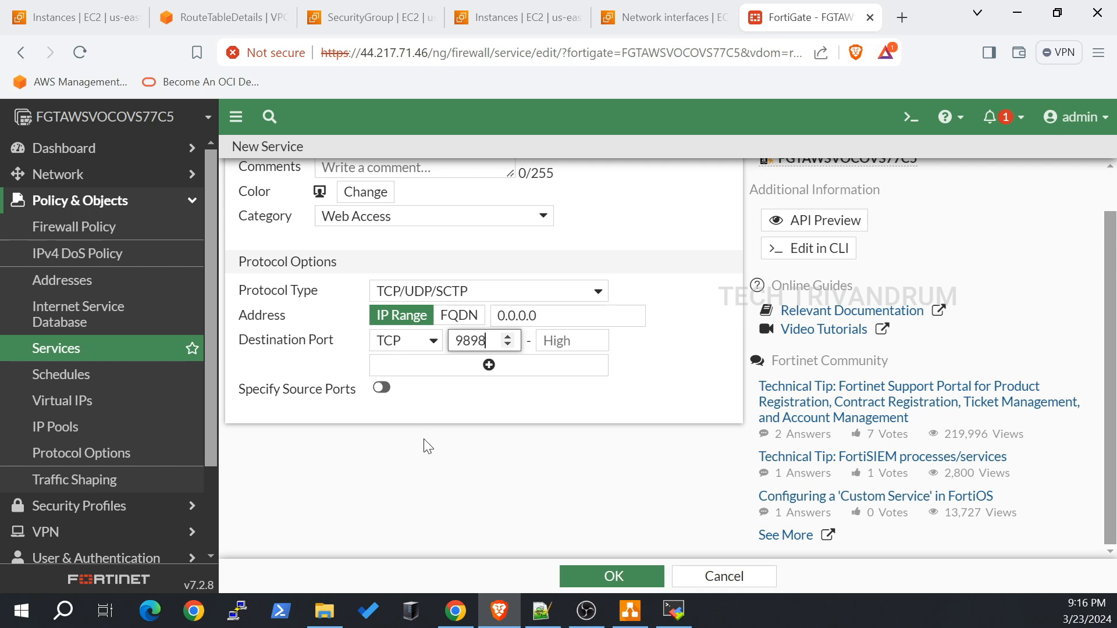
click(613, 571)
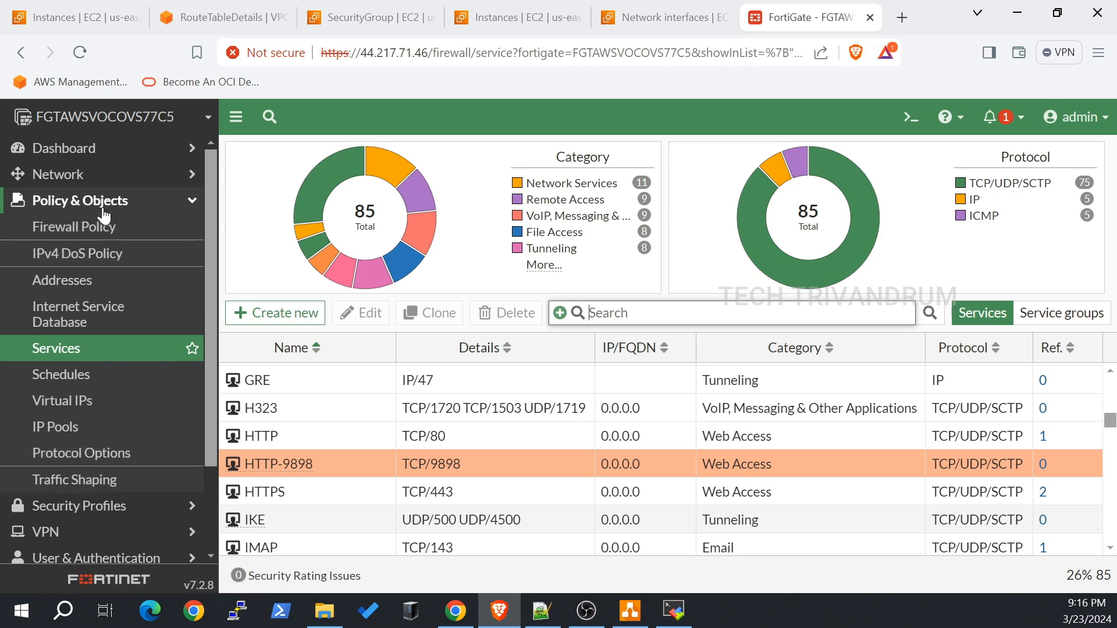
Step: Review the Firewall Policy list and begin a new policy
click(93, 227)
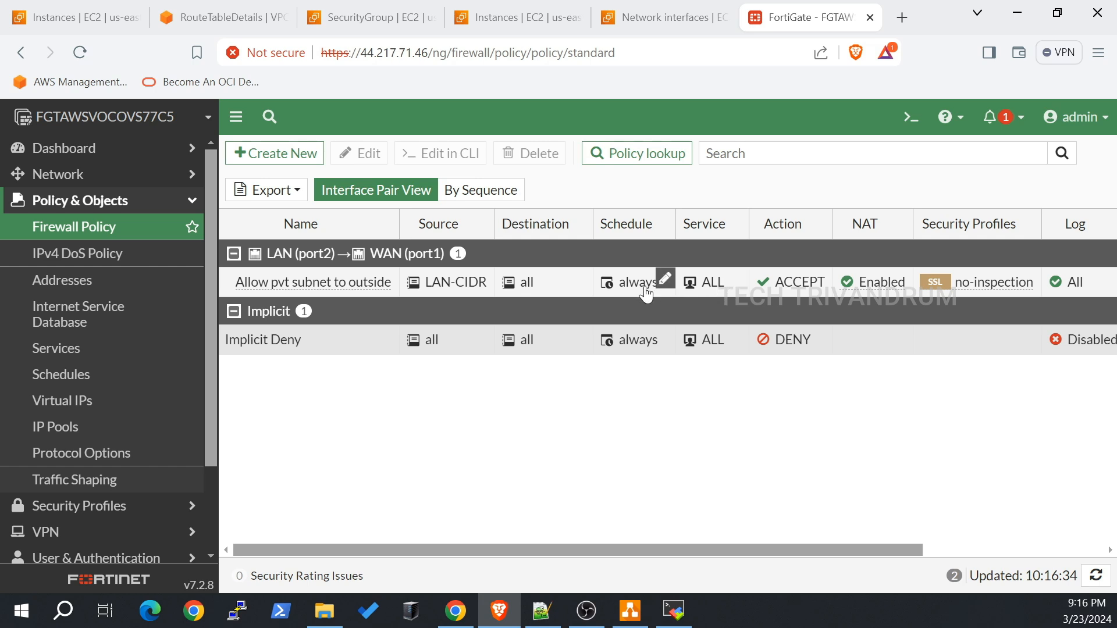
mouse_move(646, 292)
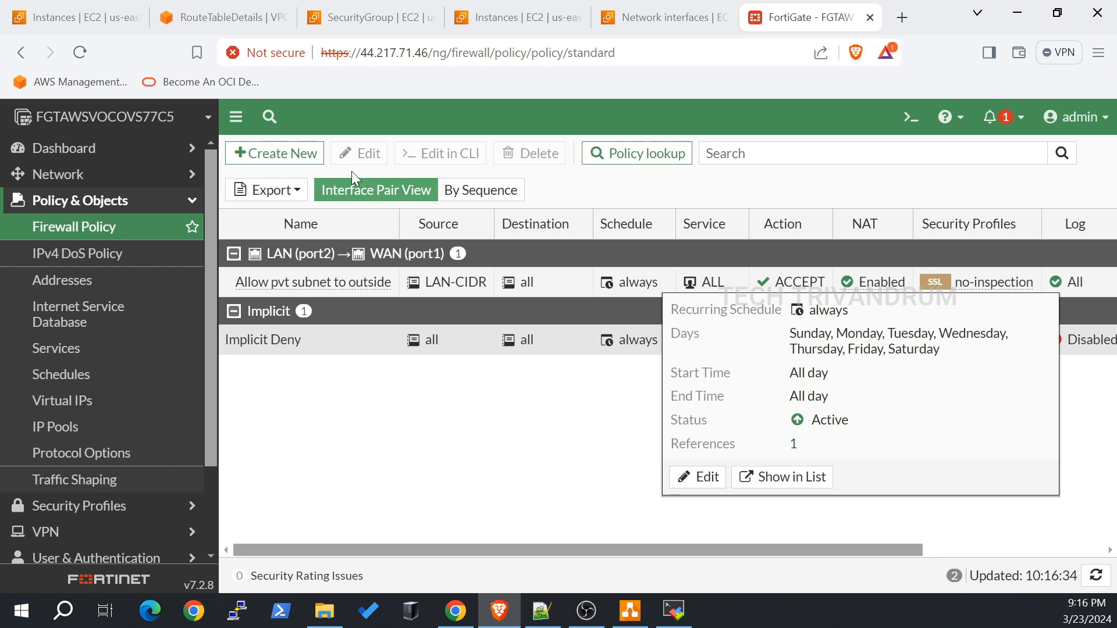
click(289, 152)
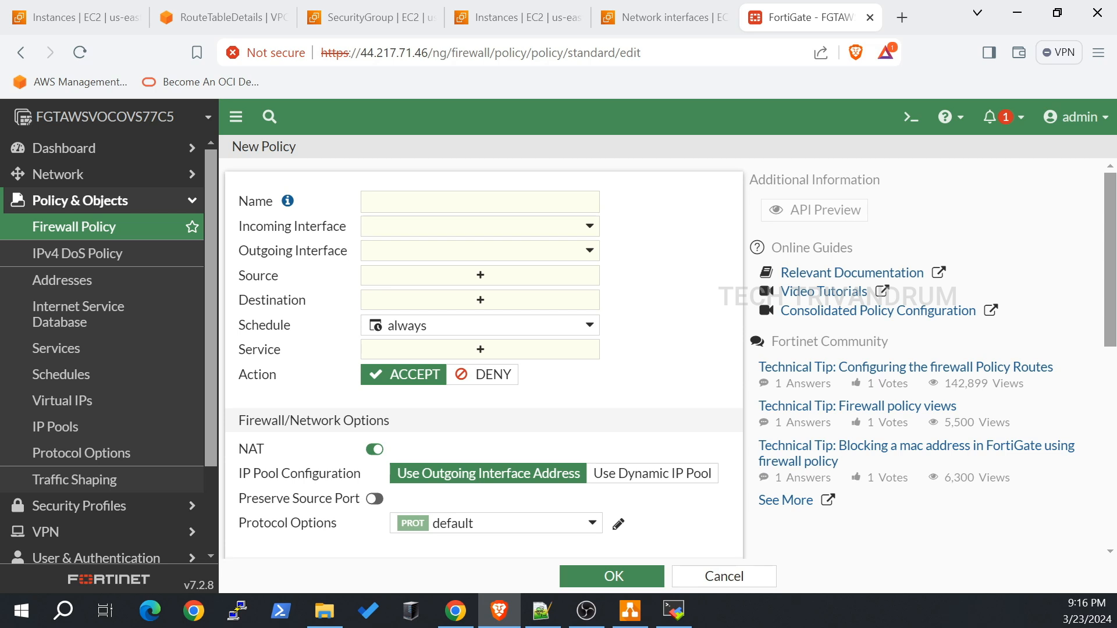
Step: Name the policy 'Allow-web-9898 port forwarding' with incoming WAN (port1) and outgoing LAN (port2)
key(alt+Tab)
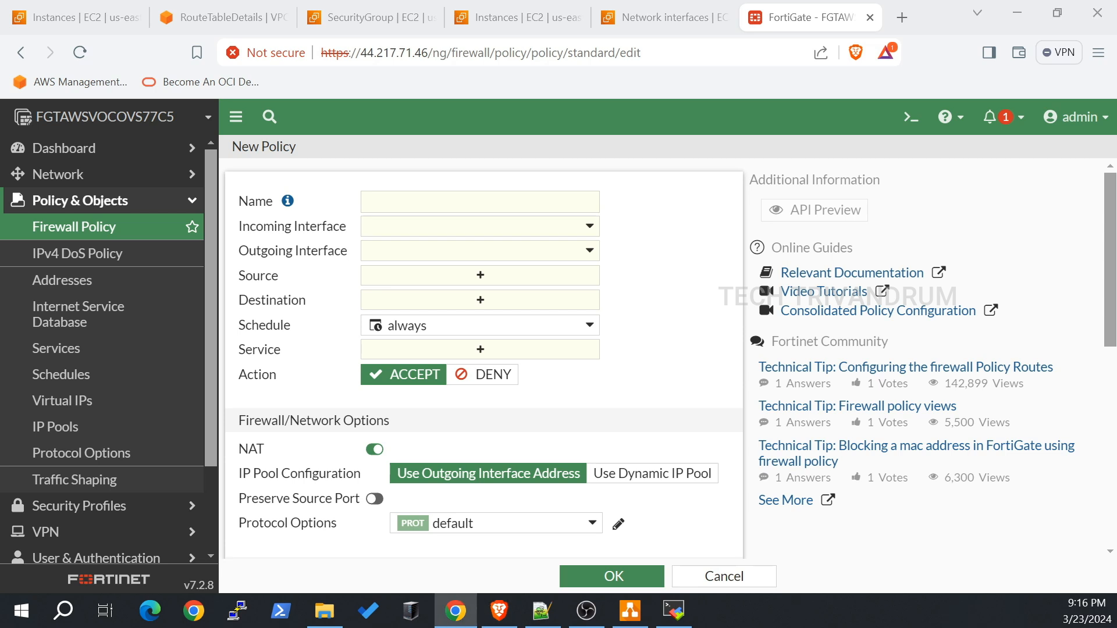
click(397, 203)
text(Allow-web-9898 port forwarding)
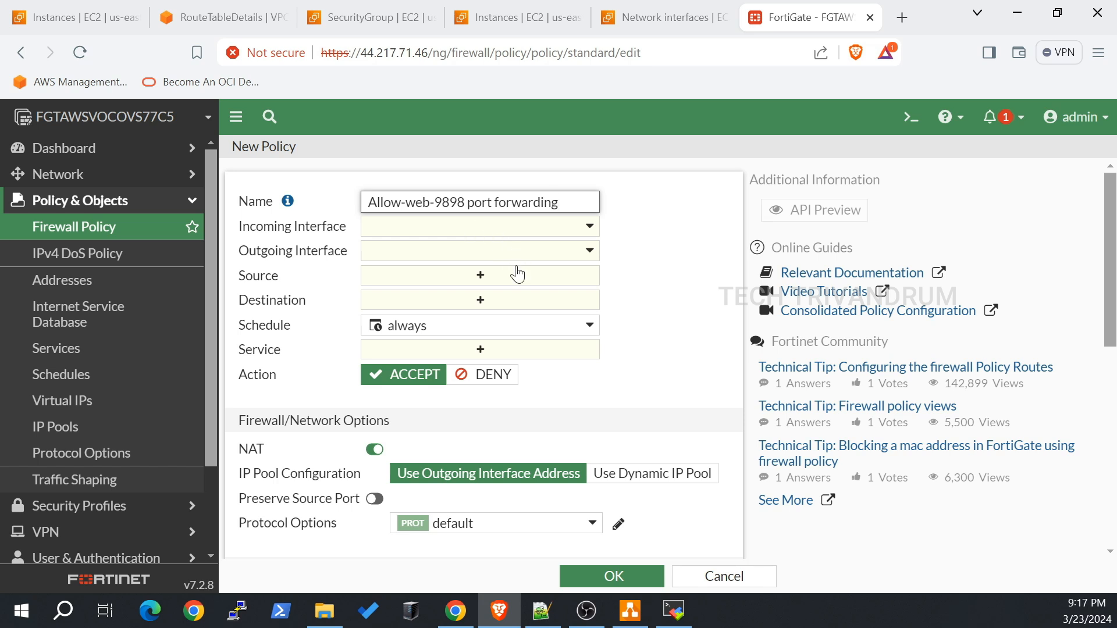
scroll(510, 300, down, 1)
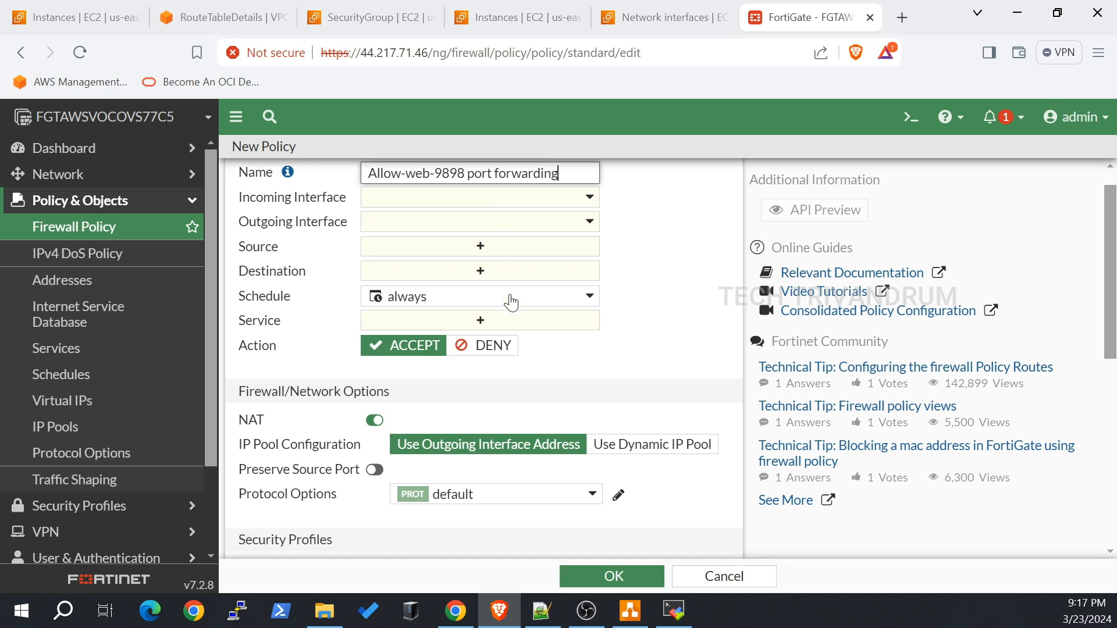
scroll(510, 297, up, 1)
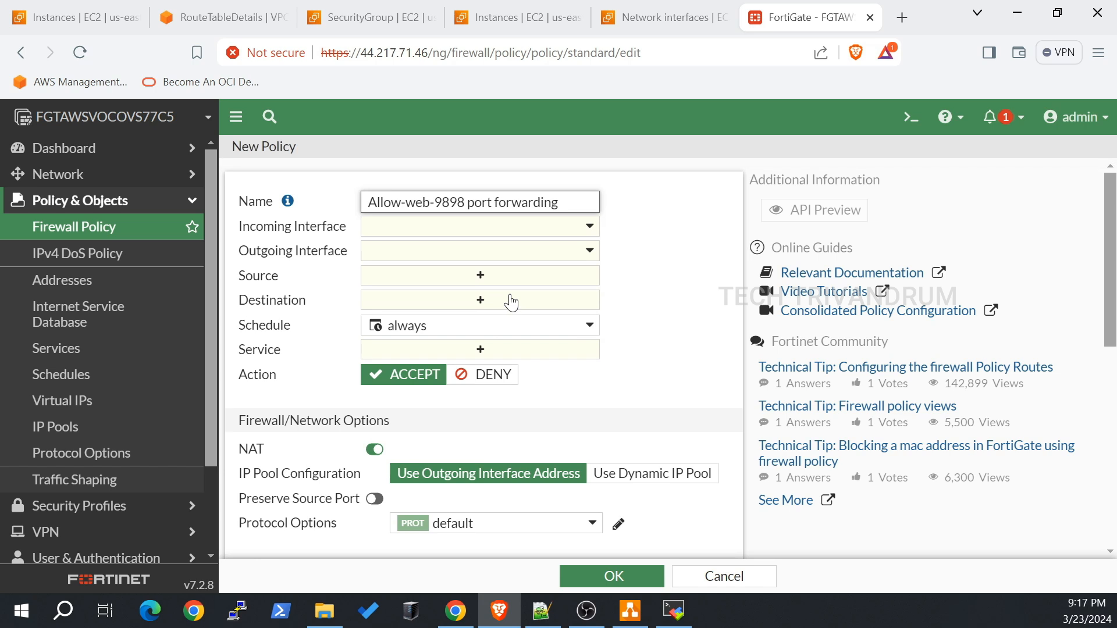
click(597, 229)
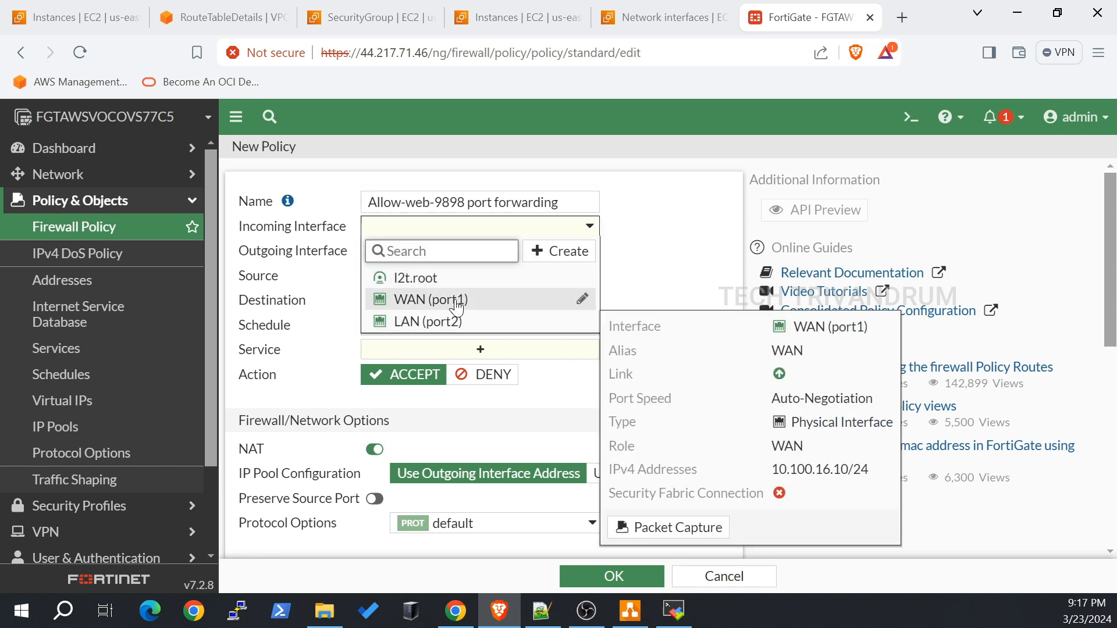
click(456, 302)
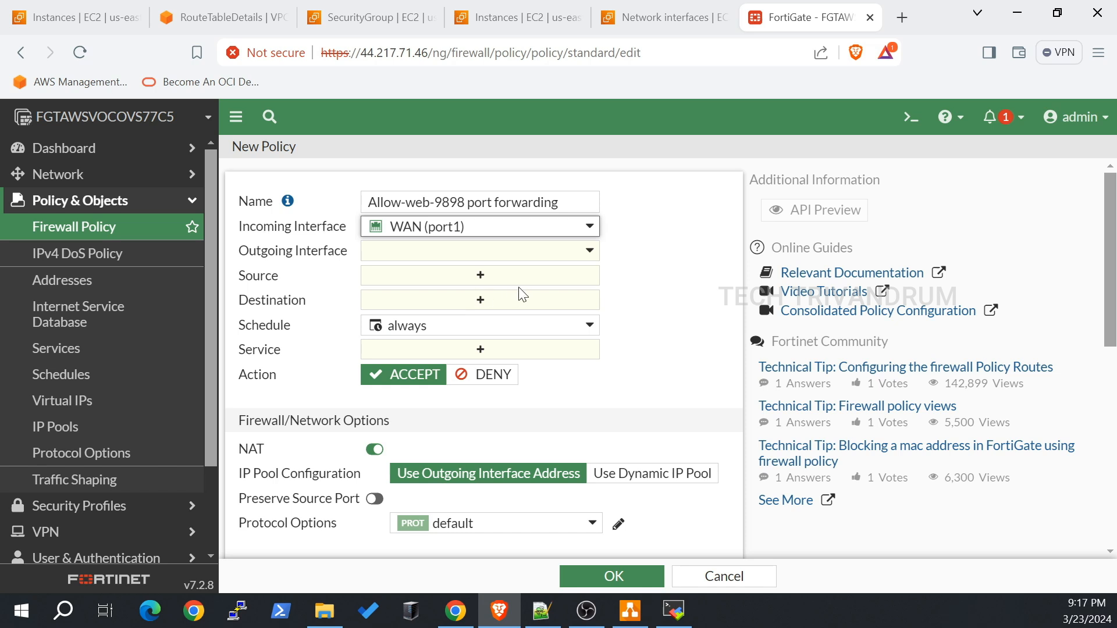
click(592, 255)
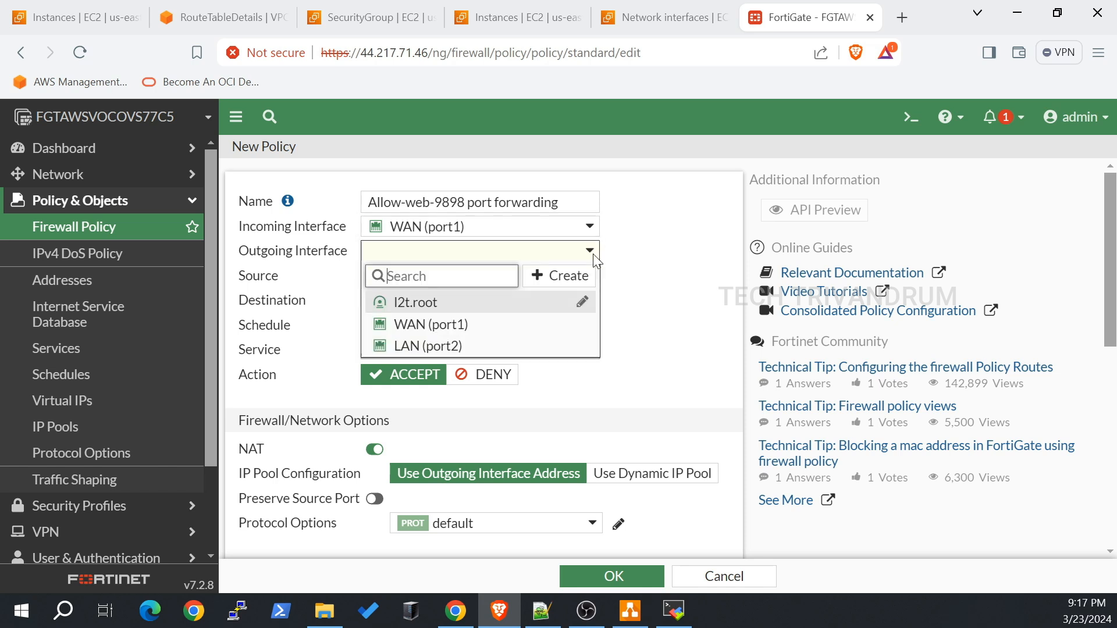
click(464, 346)
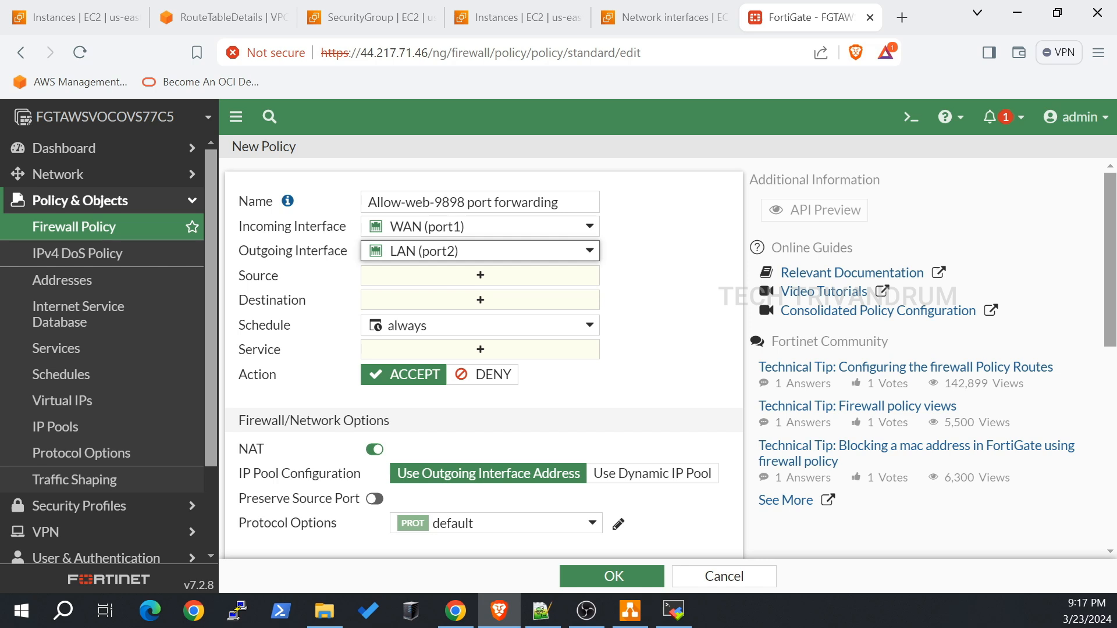
click(498, 275)
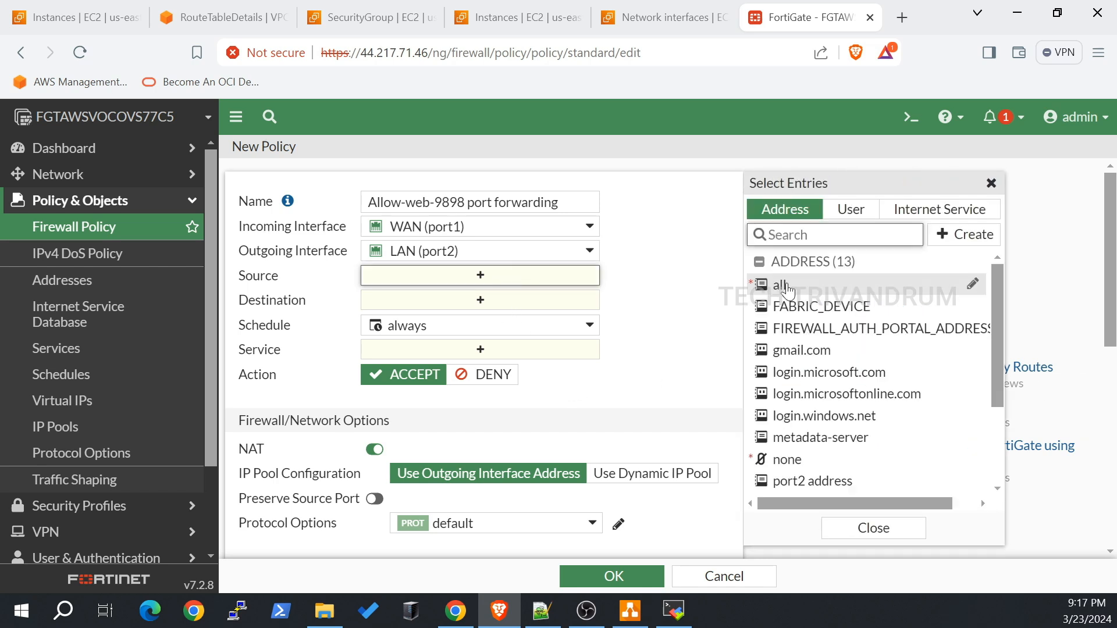
Step: Set the policy source to all and the destination to the Webserver on 9898 virtual IP
click(781, 285)
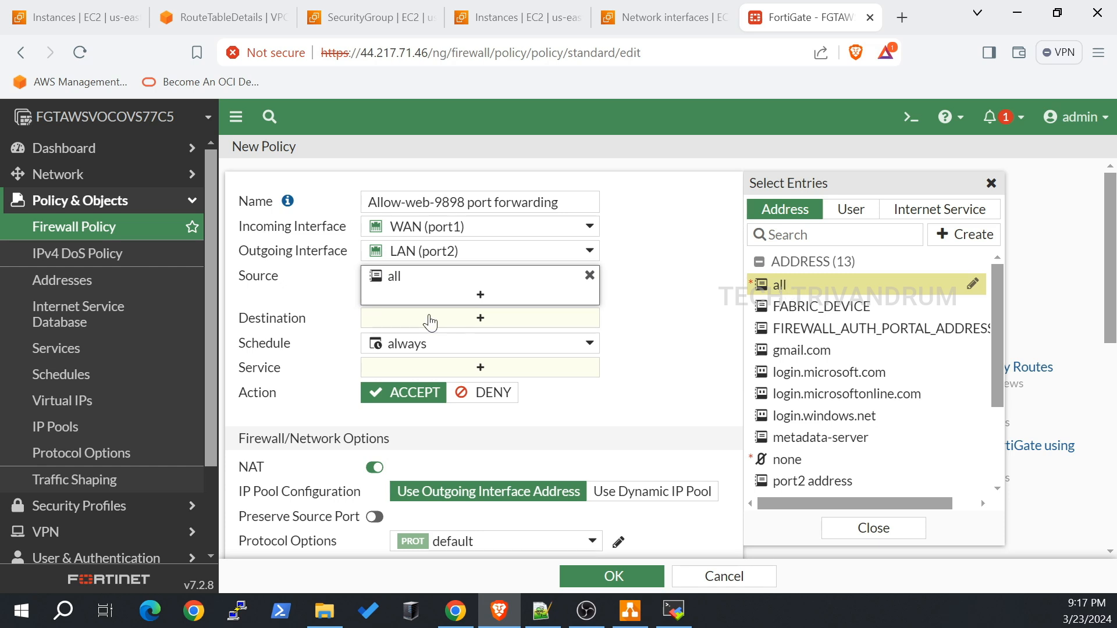
click(459, 322)
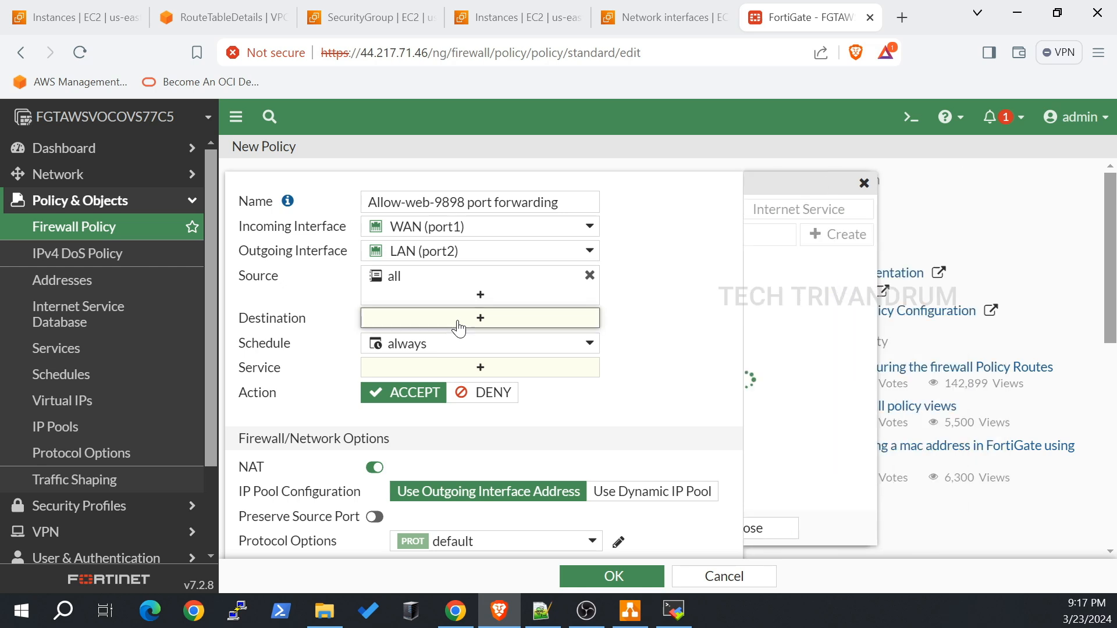
scroll(944, 456, down, 3)
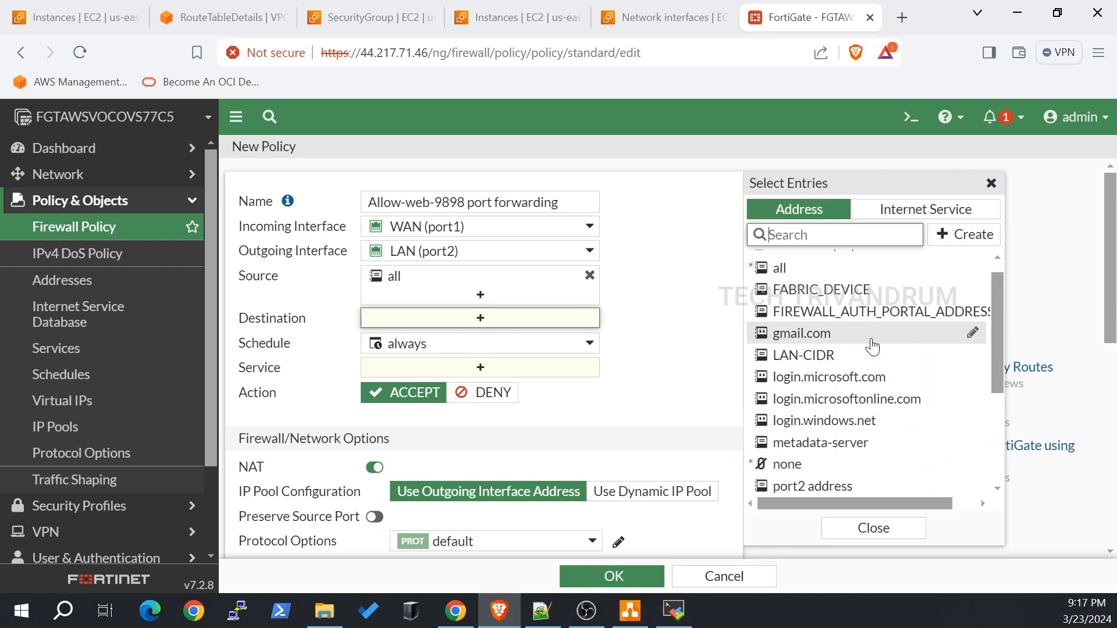
mouse_move(873, 346)
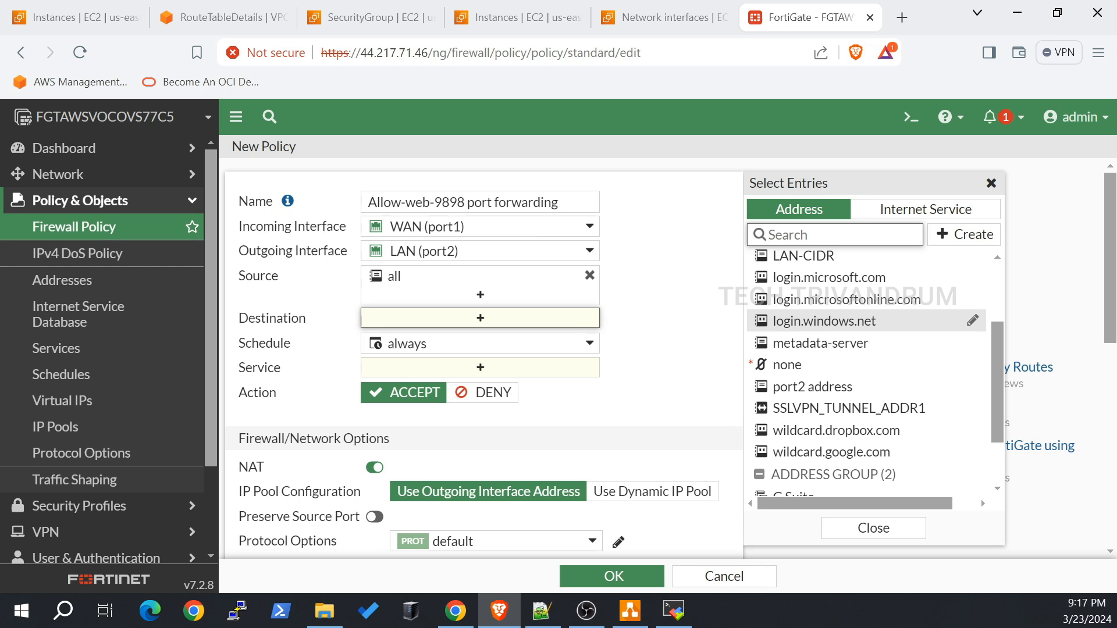
scroll(890, 418, down, 5)
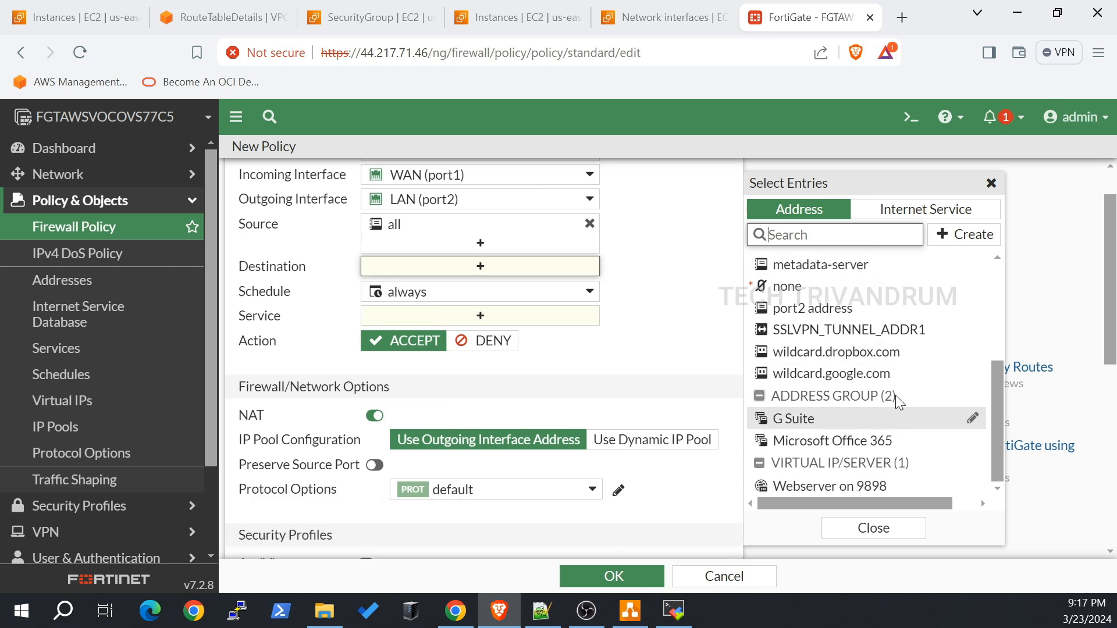
click(853, 486)
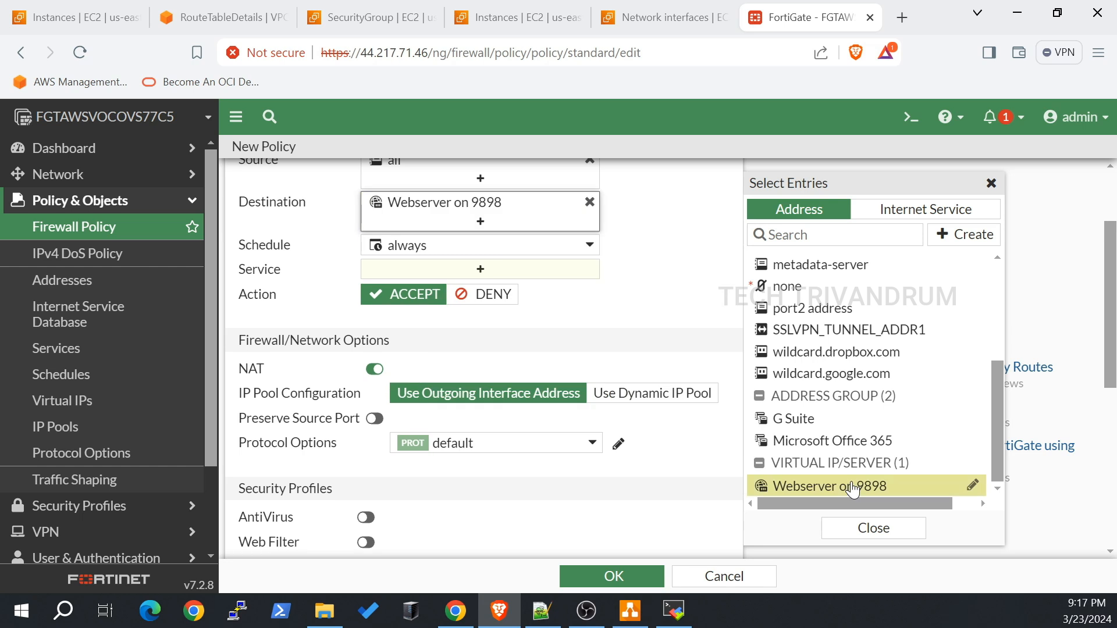
click(876, 529)
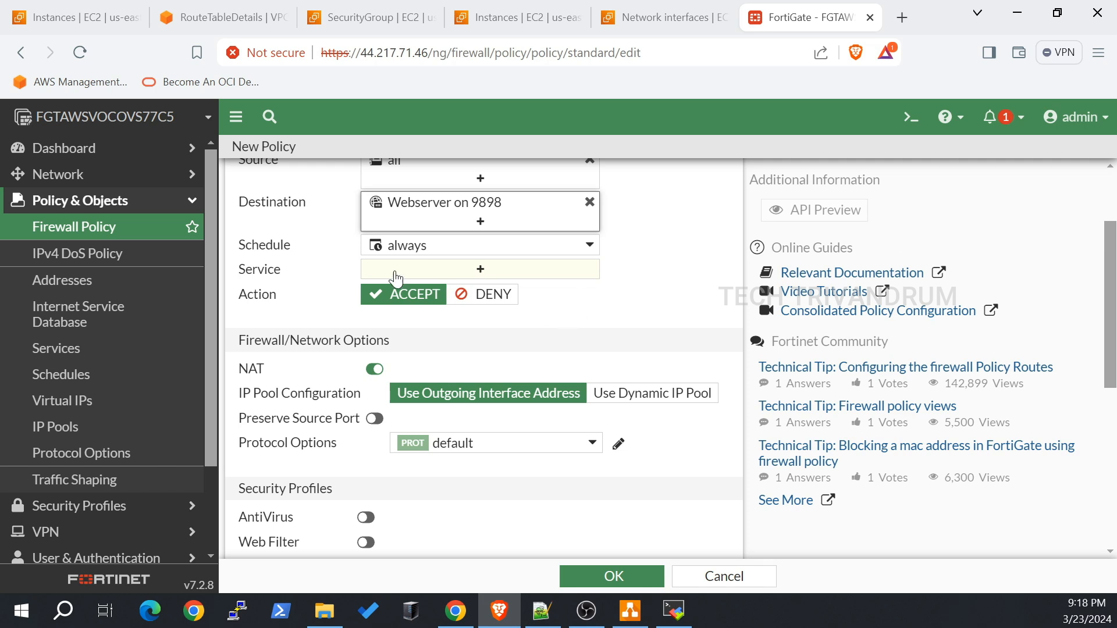
Step: Choose HTTP-9898 as the policy's service and switch NAT off
click(508, 274)
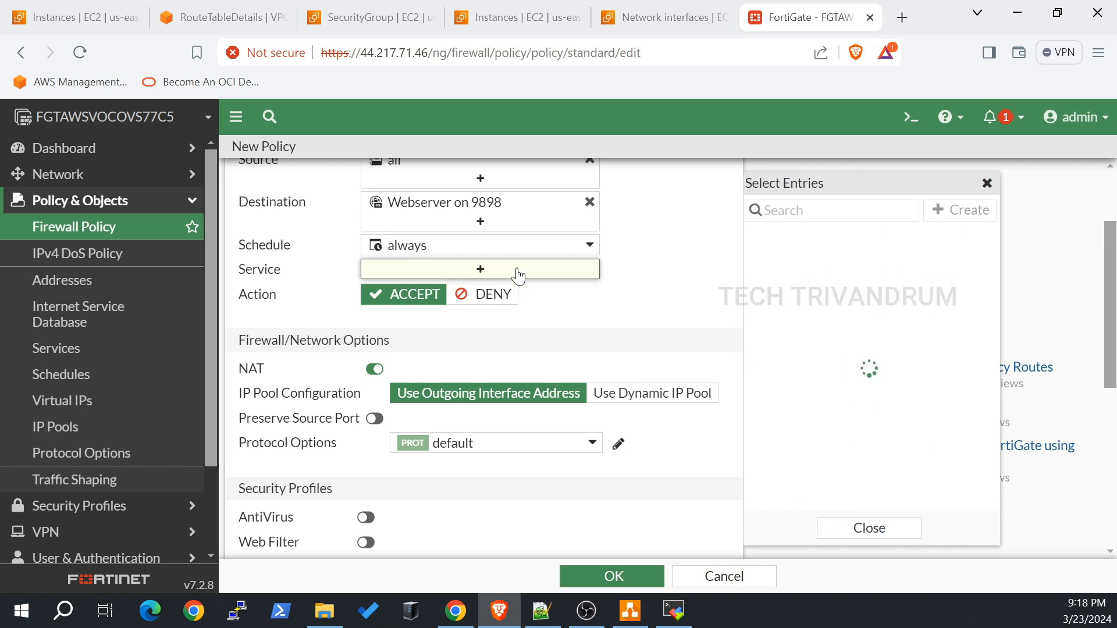
scroll(838, 356, down, 2)
scroll(837, 356, down, 15)
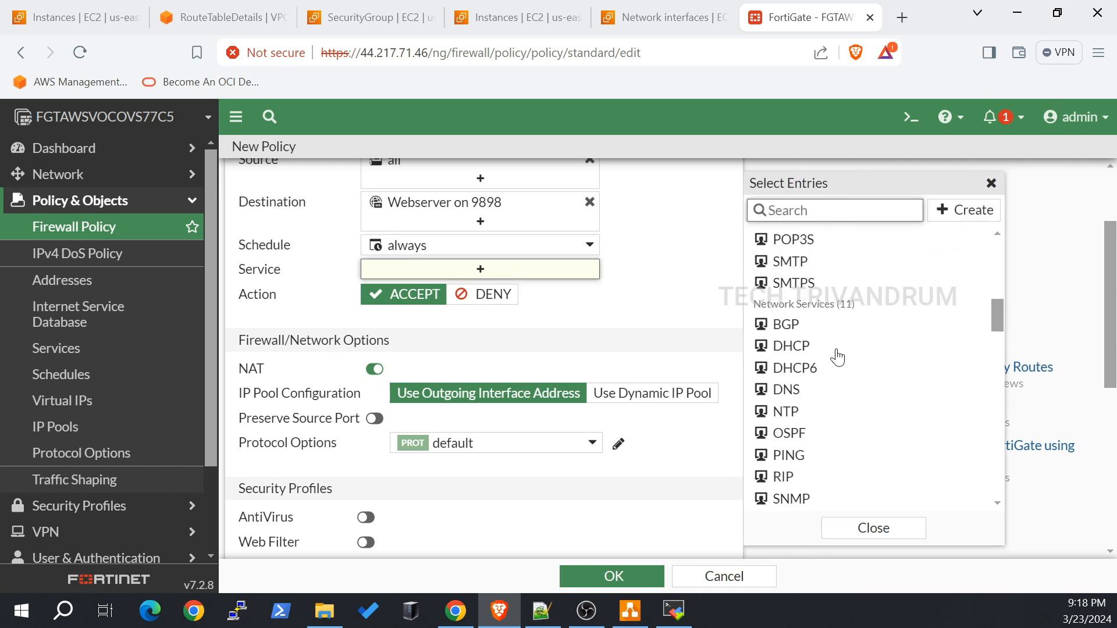
scroll(838, 359, down, 12)
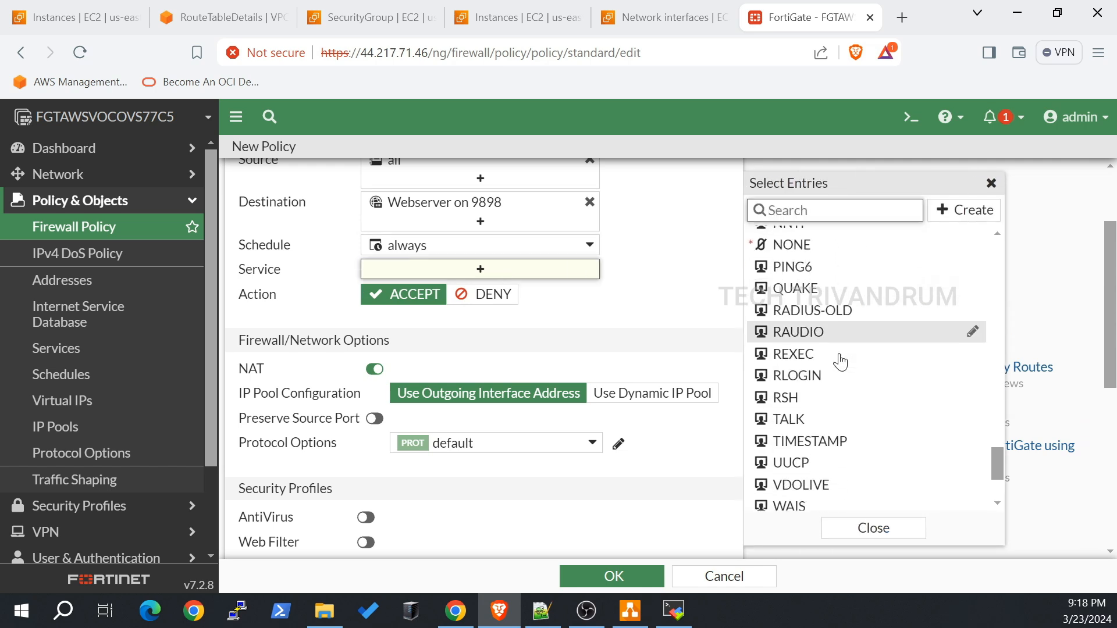
drag(993, 488, 993, 407)
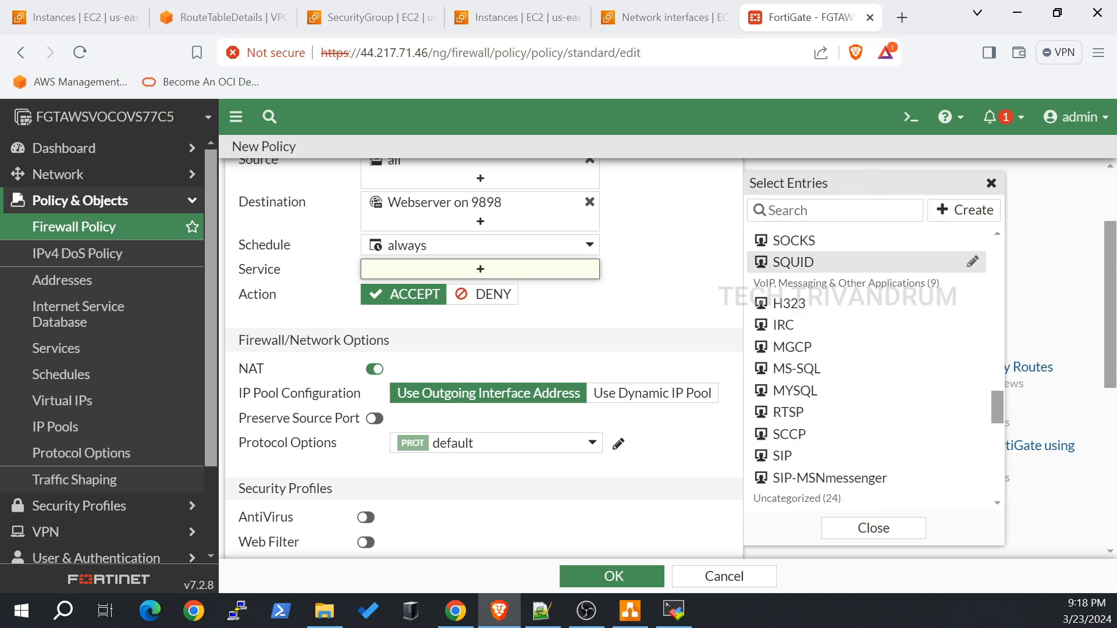
click(769, 210)
text(http)
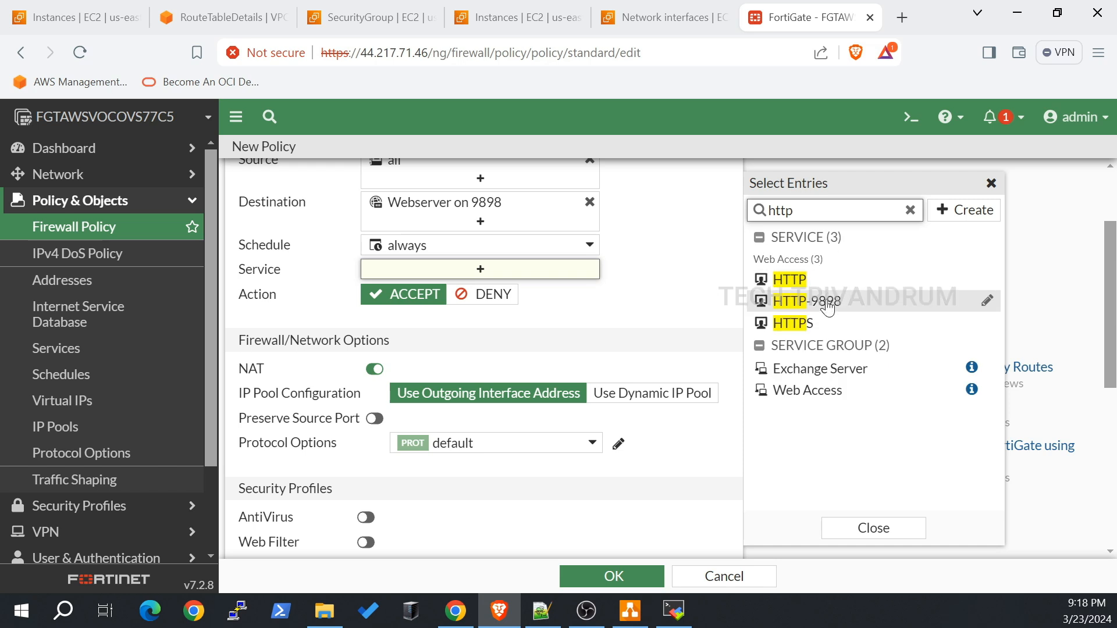
click(835, 307)
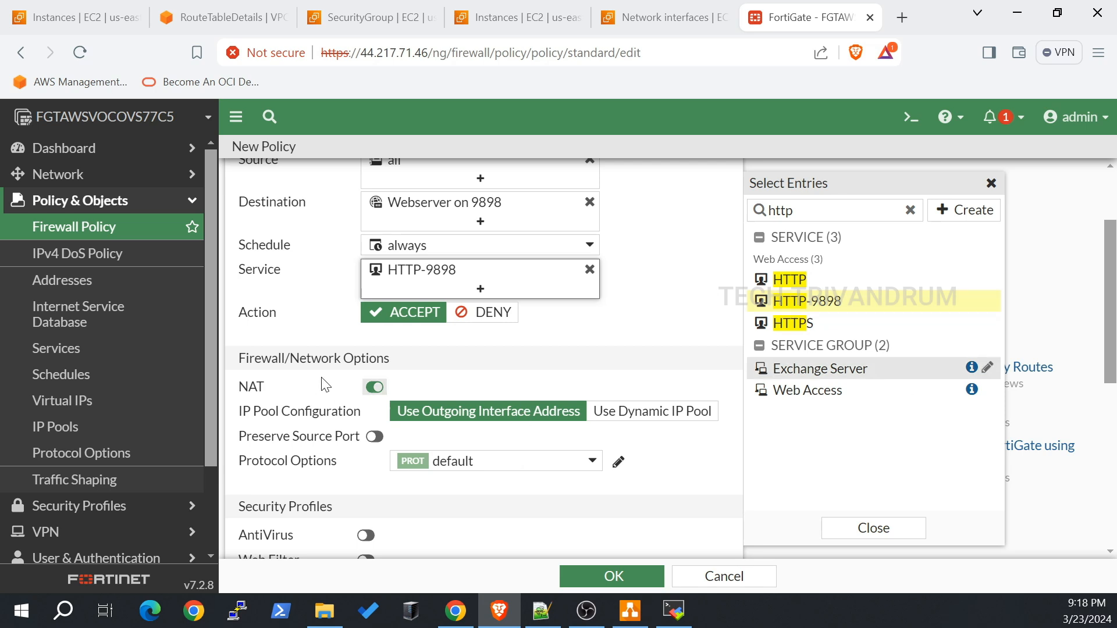
click(374, 387)
Step: Set the policy's Log Allowed Traffic option to All Sessions
scroll(617, 367, down, 4)
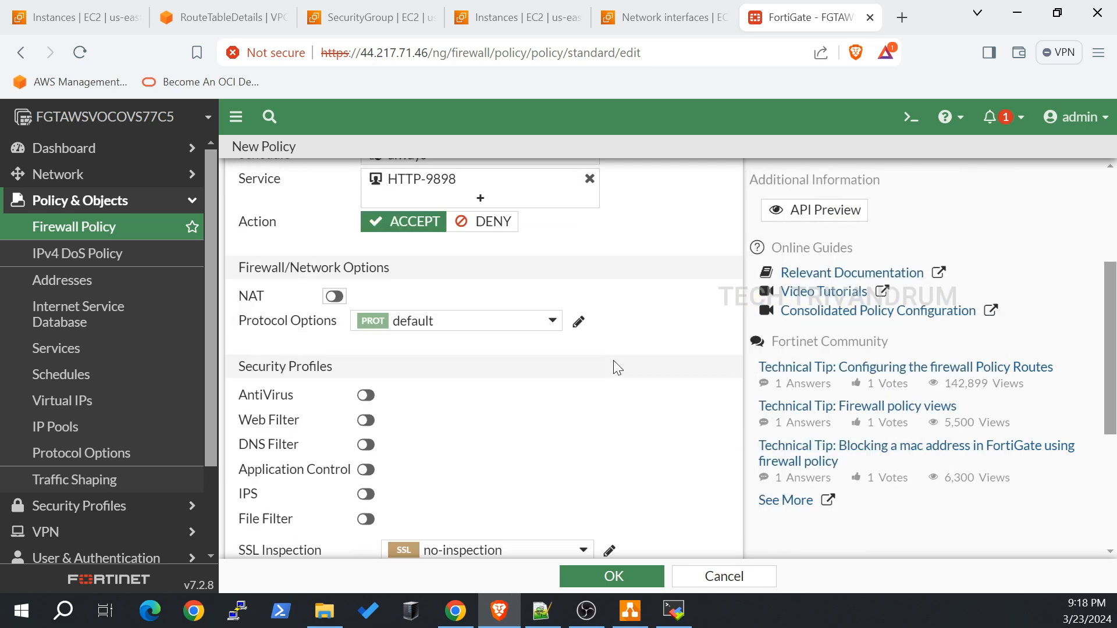
scroll(617, 368, down, 1)
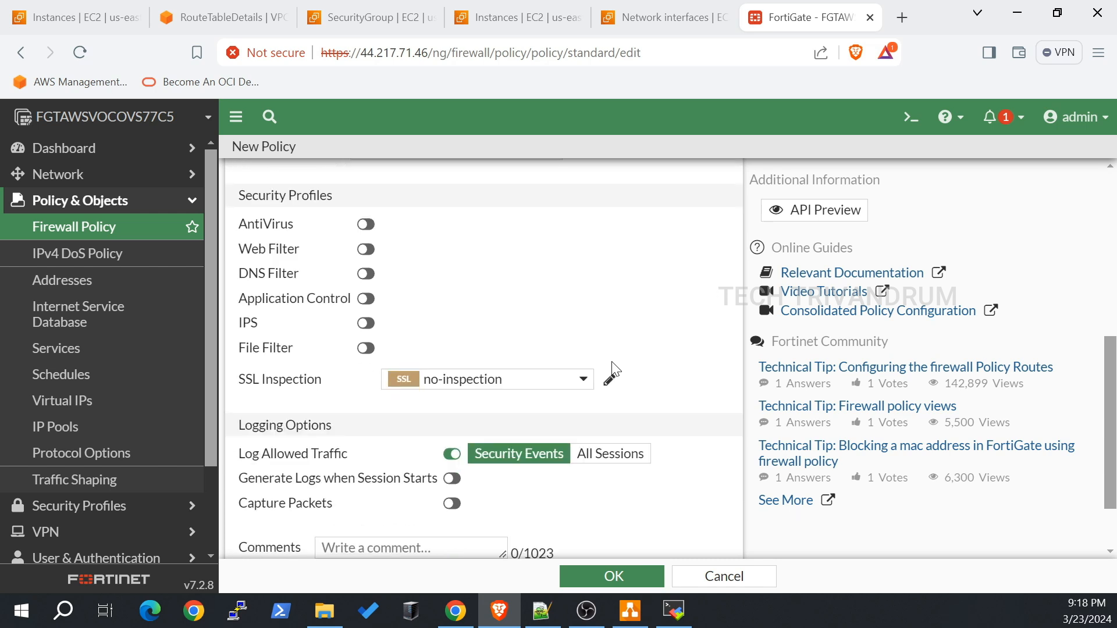
mouse_move(527, 387)
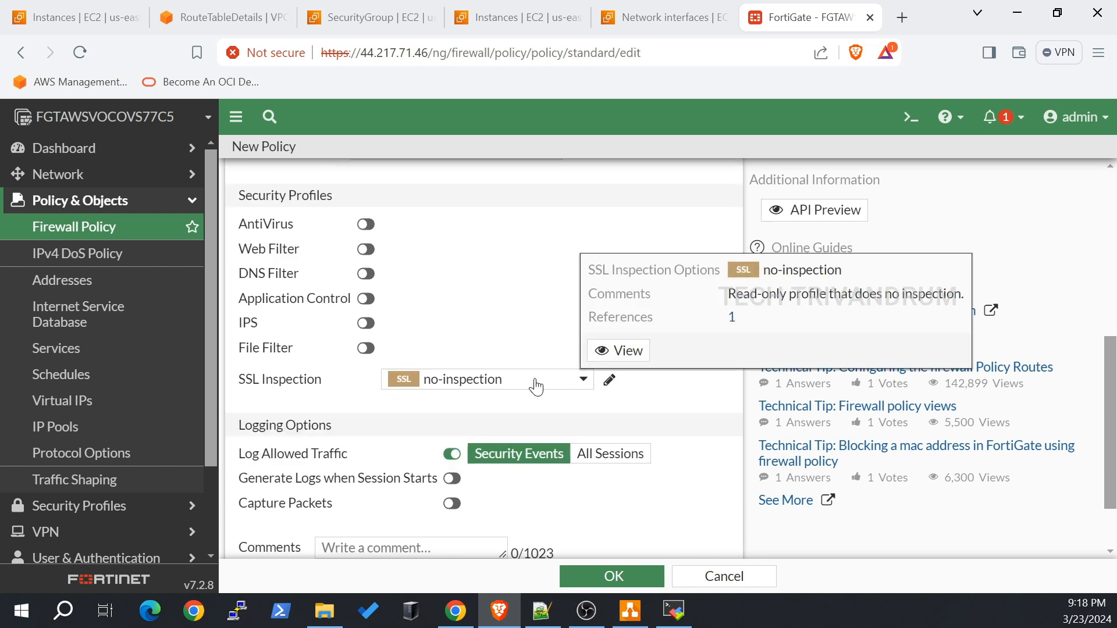
scroll(467, 364, down, 1)
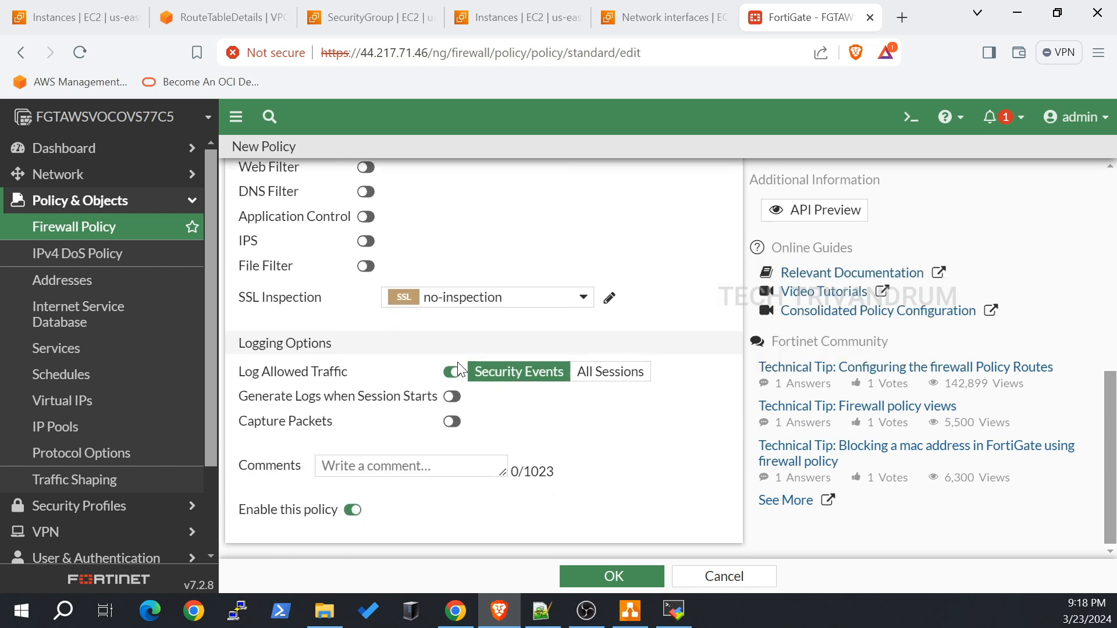
click(639, 376)
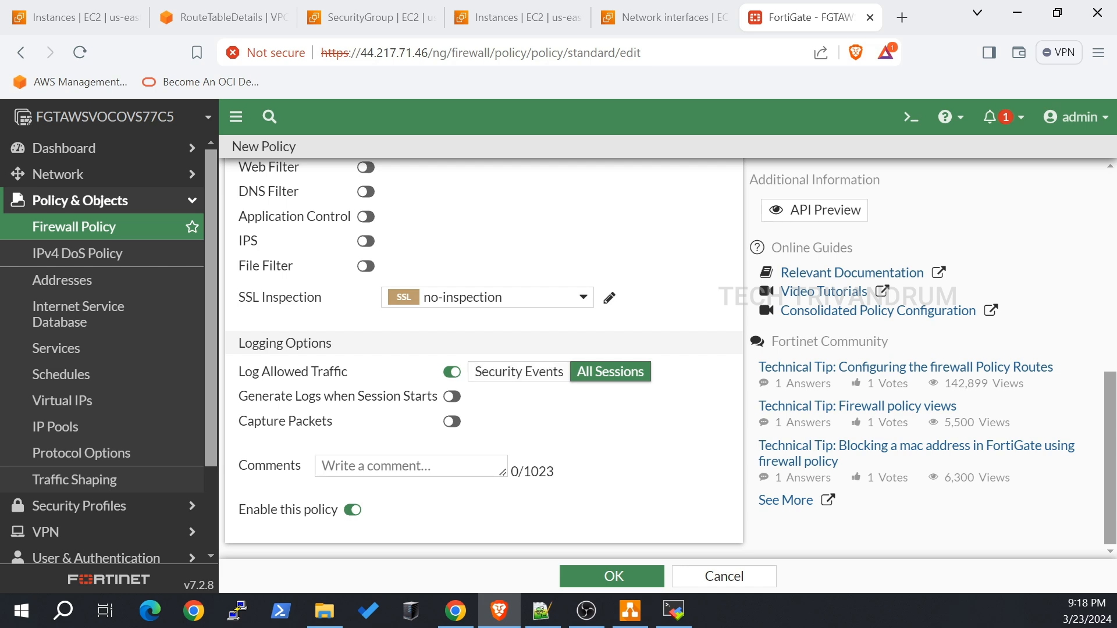
Step: Save the Allow-web-9898 policy, check it in the policy list, and return to EC2 Instances
click(607, 571)
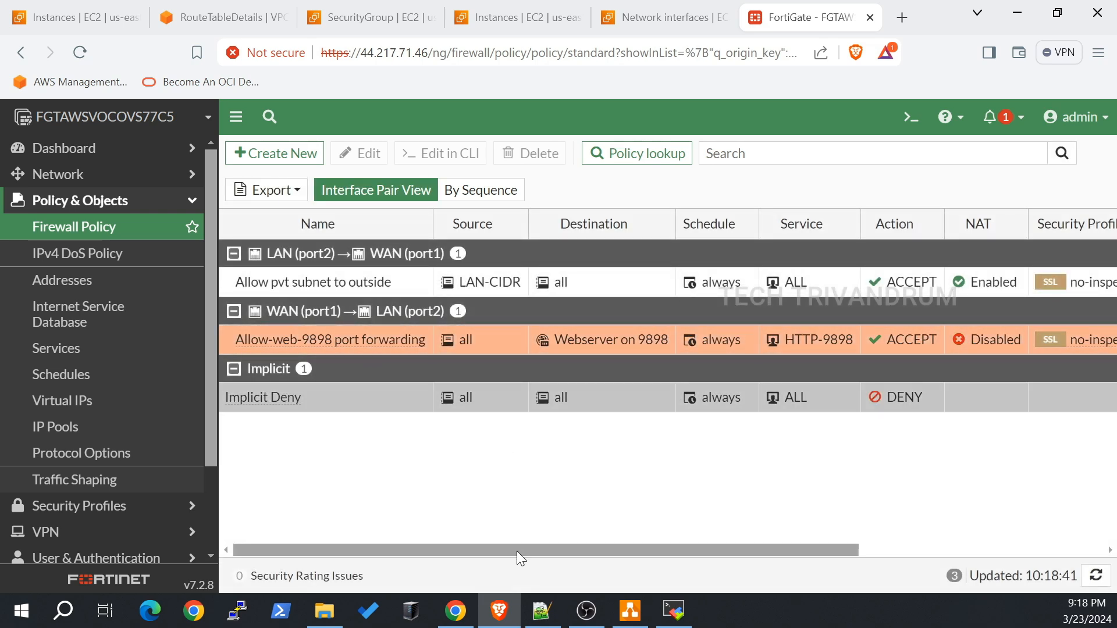
drag(517, 550, 450, 556)
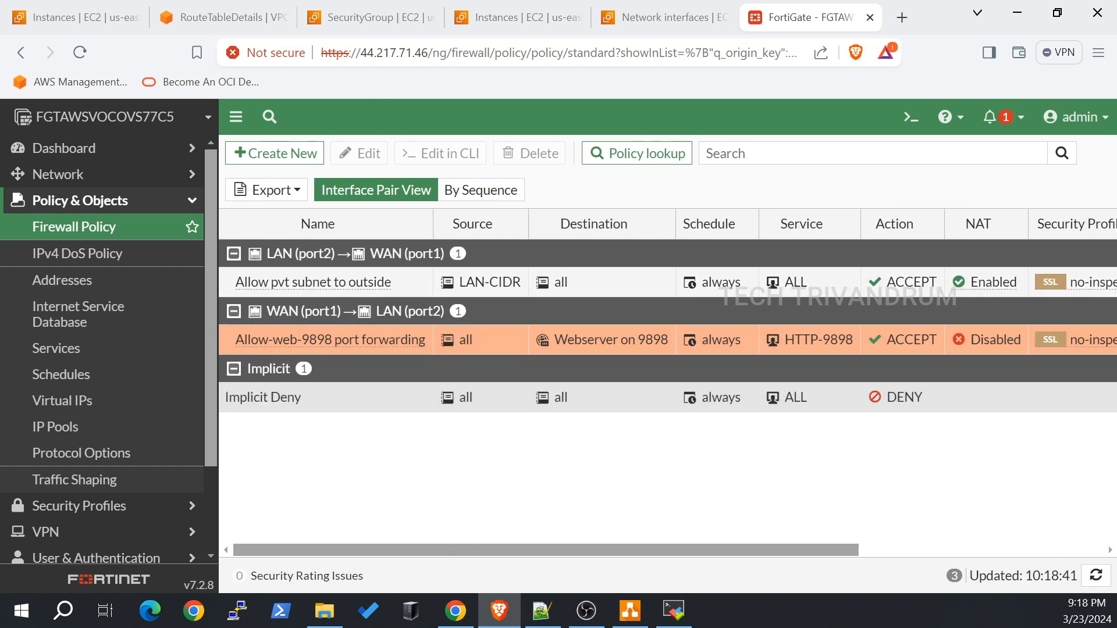
drag(360, 53, 422, 52)
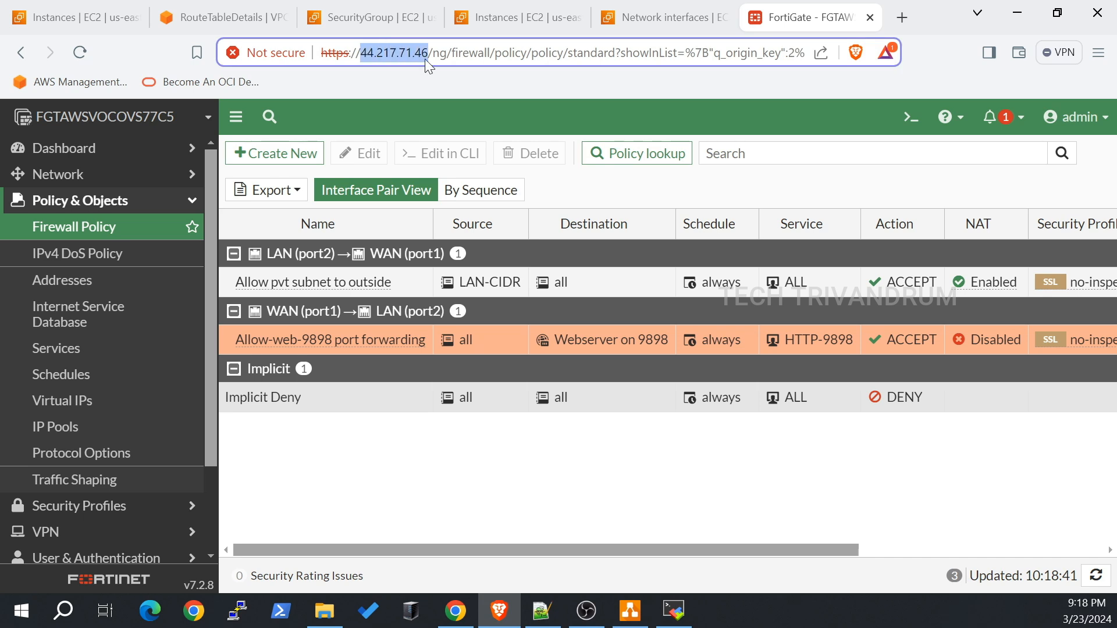
click(78, 16)
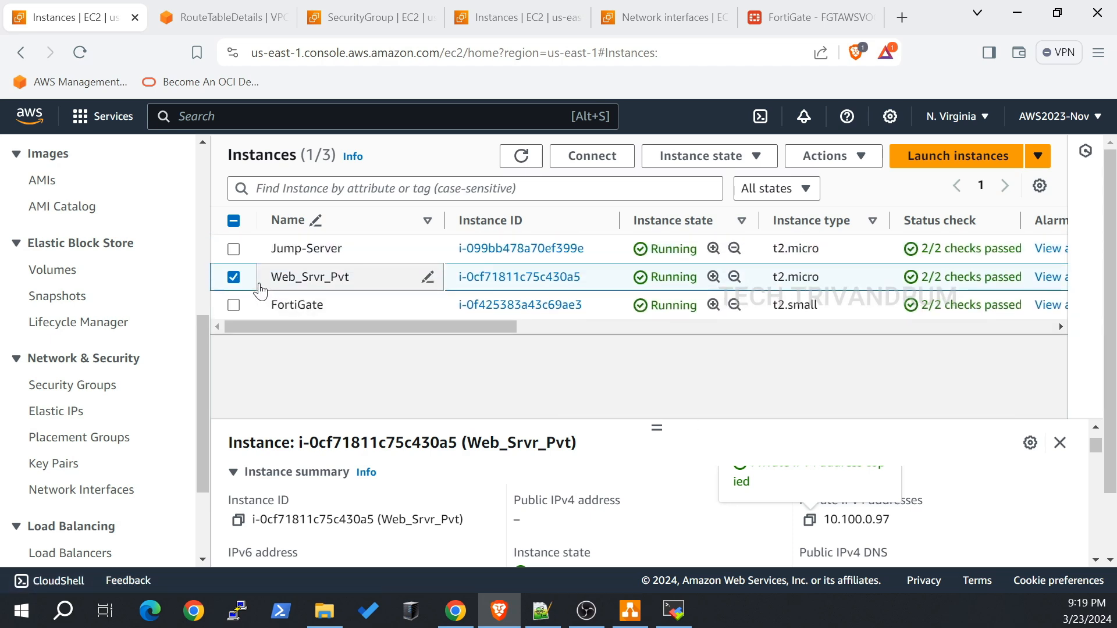
Step: Select the FortiGate instance, copy its public IPv4 44.217.71.46, and start a new tab
click(233, 279)
click(234, 305)
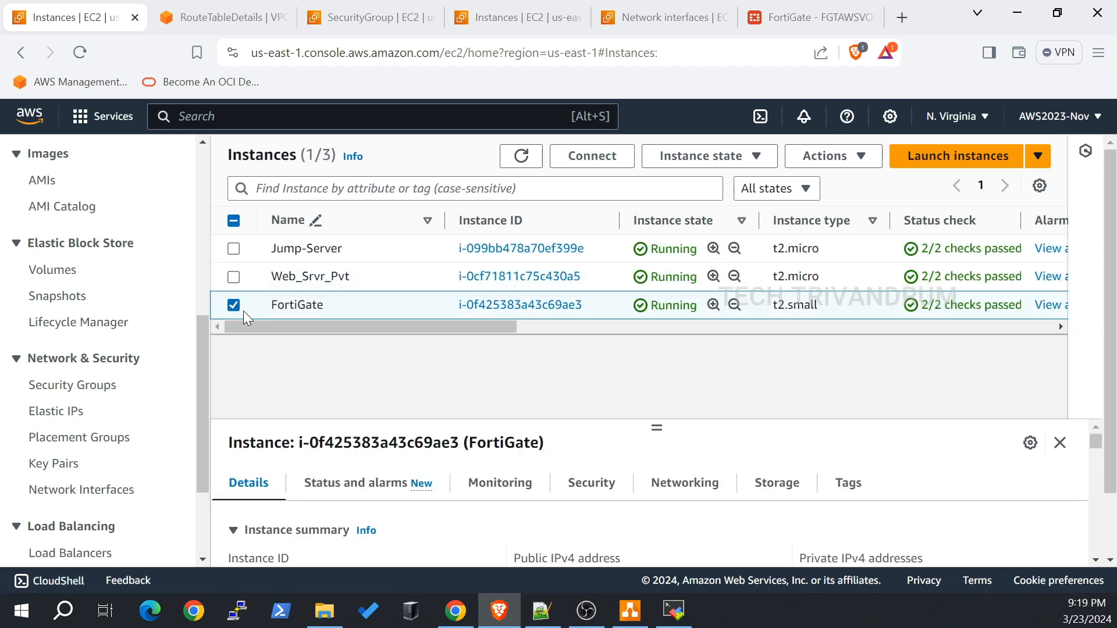
scroll(550, 384, down, 1)
scroll(676, 493, down, 2)
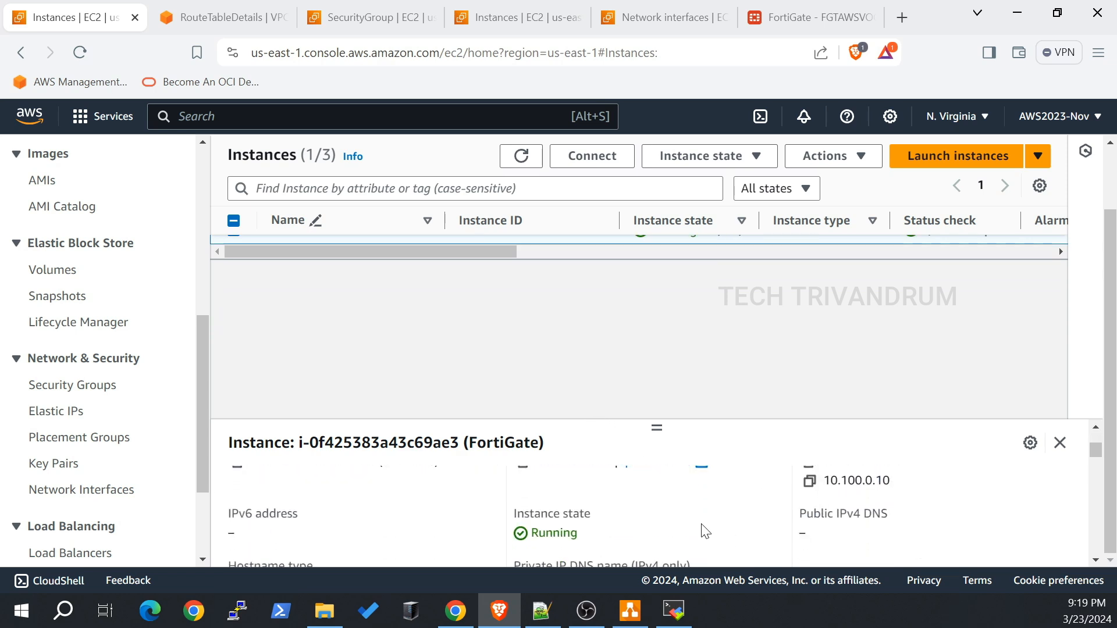
scroll(703, 529, up, 2)
click(525, 550)
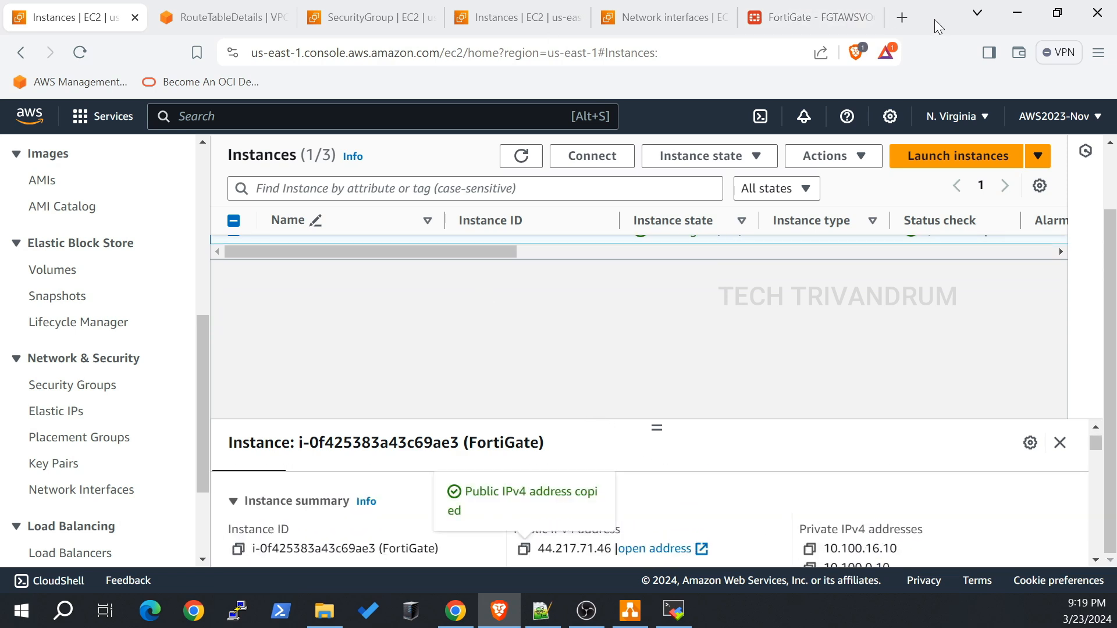
click(902, 17)
click(1099, 52)
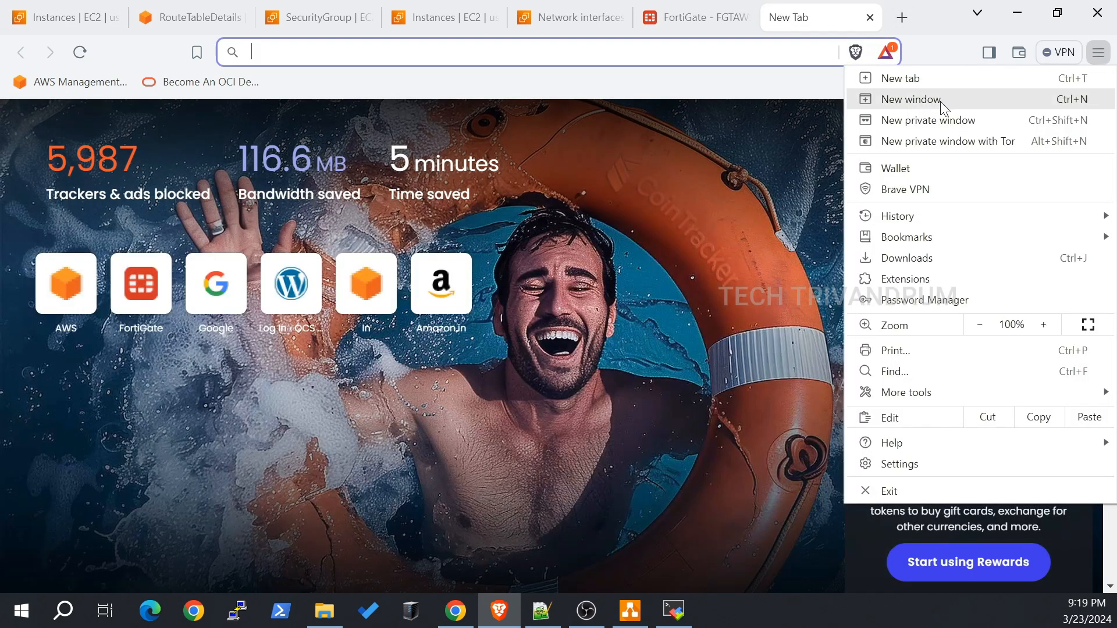
Step: Load 44.217.71.46:9898 in a new private window to test the port forward
click(938, 118)
key(ctrl+v)
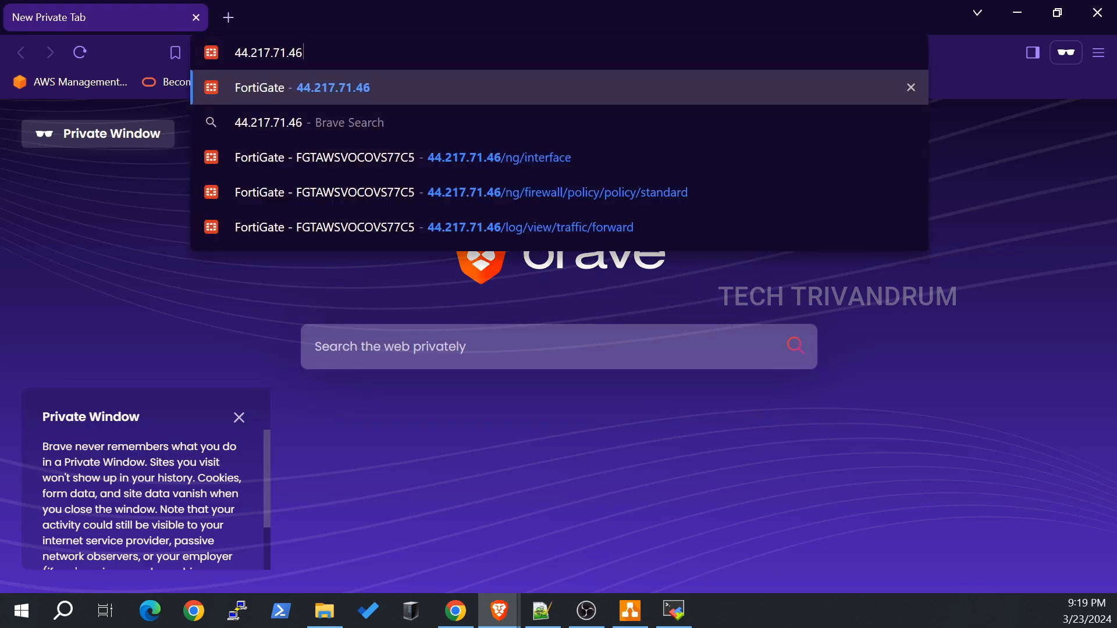
text(:9898)
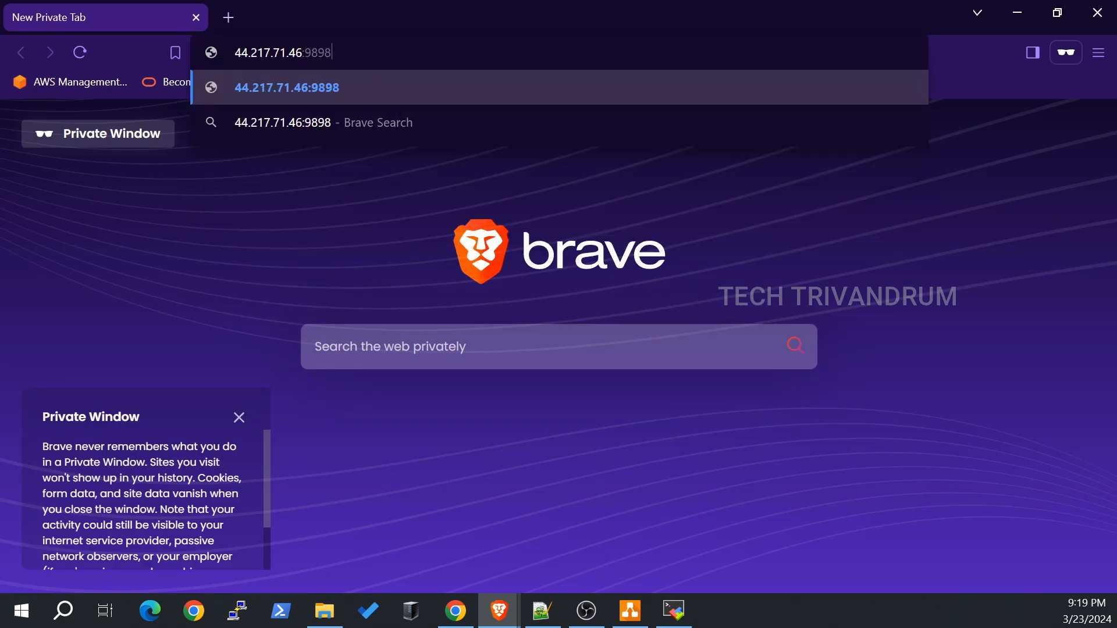
key(Return)
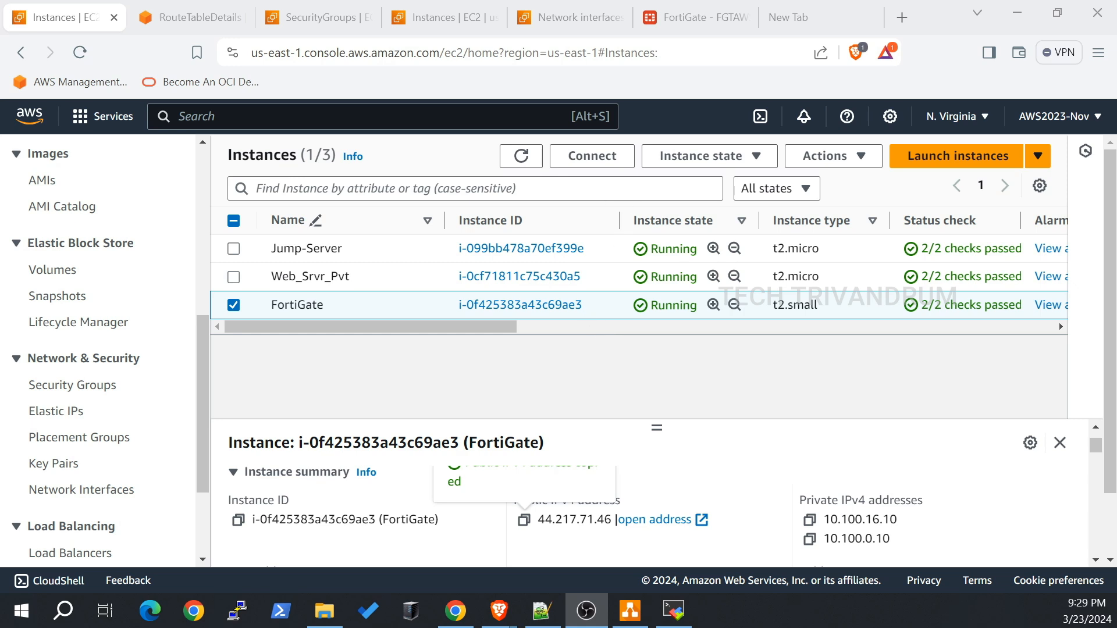
Step: Look over the 7 AWS security groups, then switch to the draw.io diagram
click(322, 20)
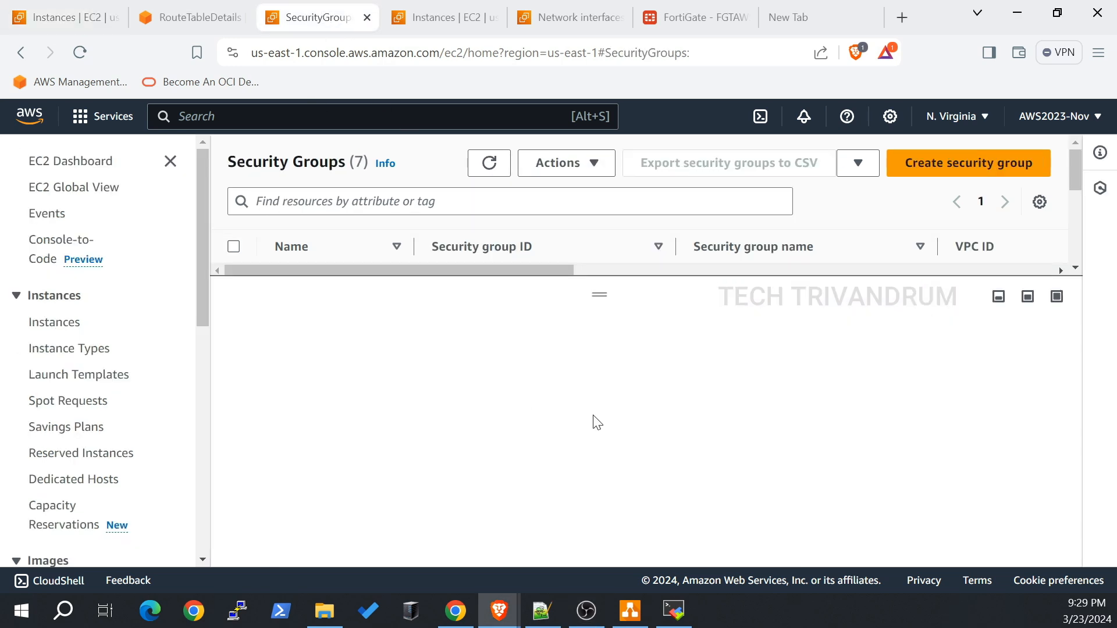
drag(601, 512, 603, 520)
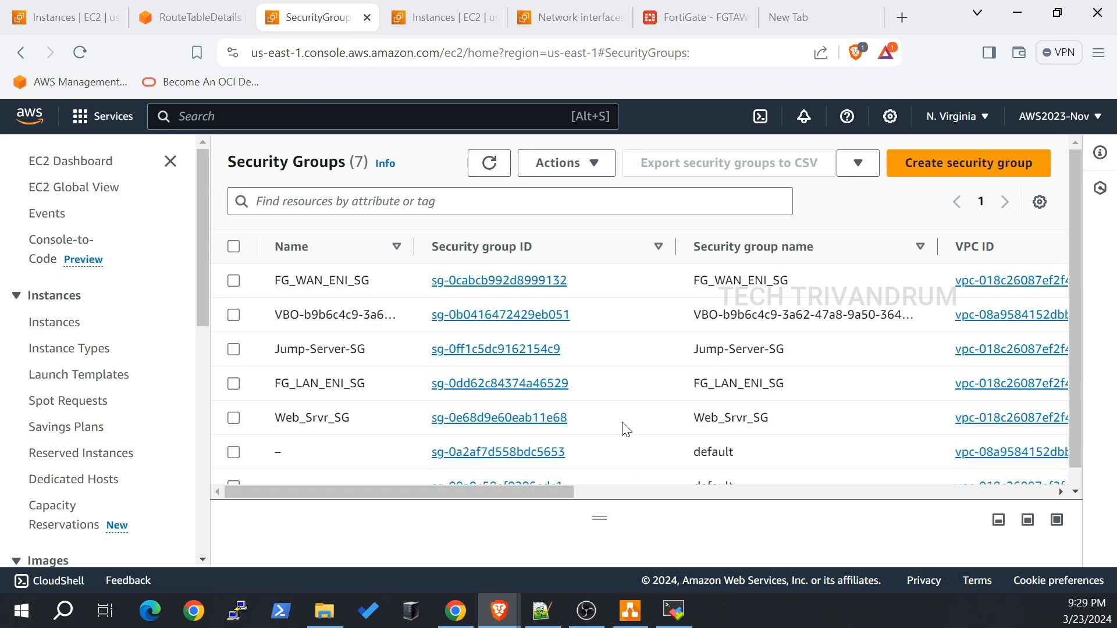
key(alt+Tab)
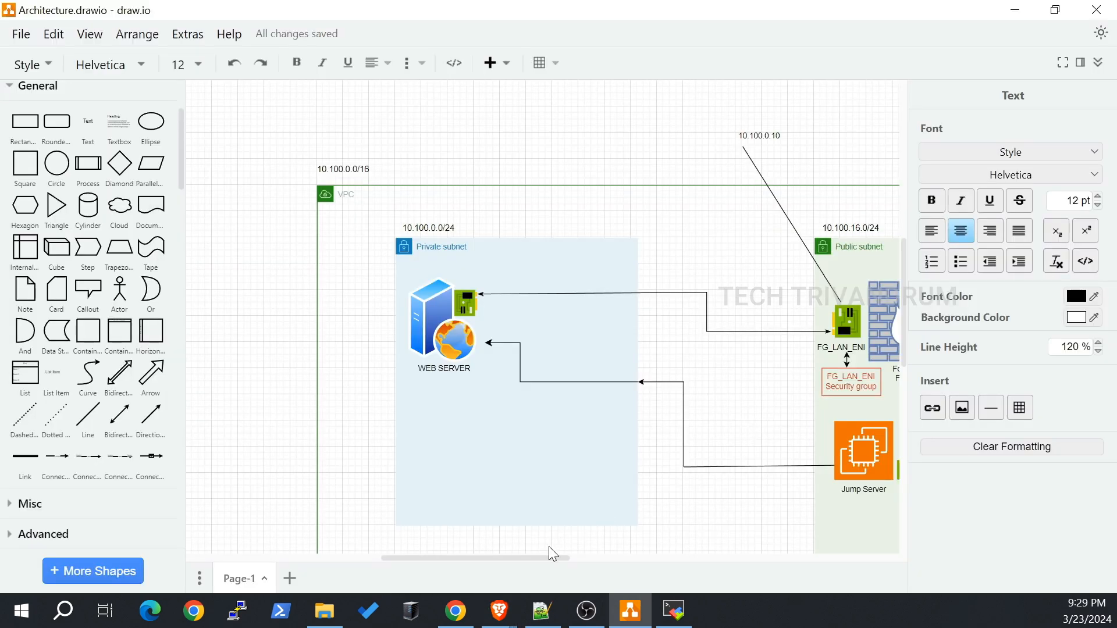
Step: Check the public subnet's FG_WAN_ENI addresses 10.100.16.10 and 44.217.71.46, then return to Security Groups
drag(547, 559, 672, 557)
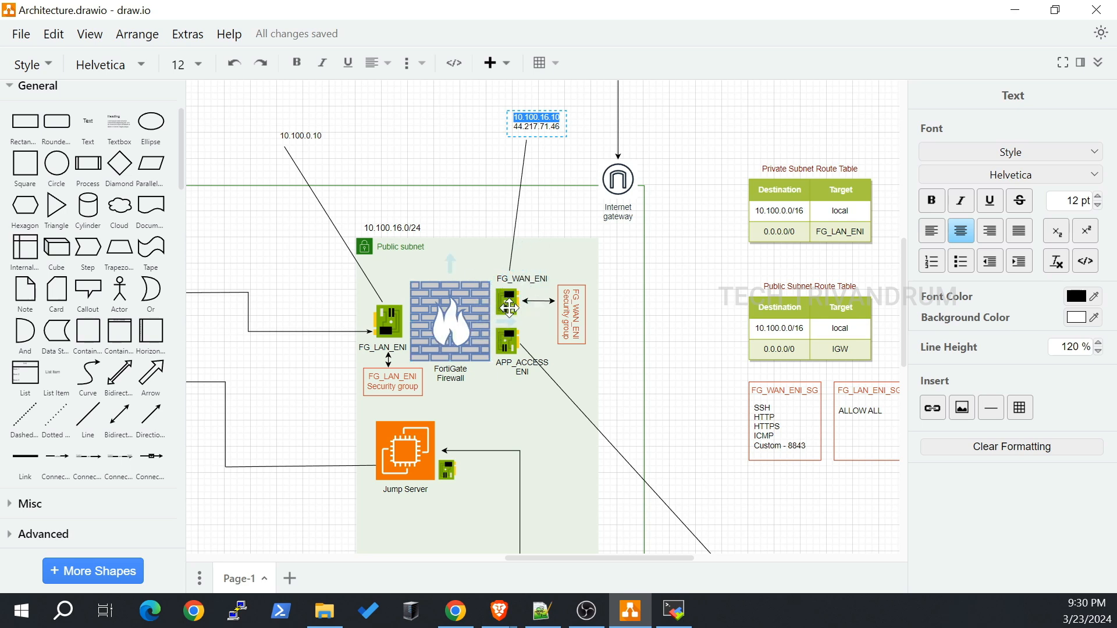
mouse_move(595, 125)
mouse_move(500, 611)
click(444, 569)
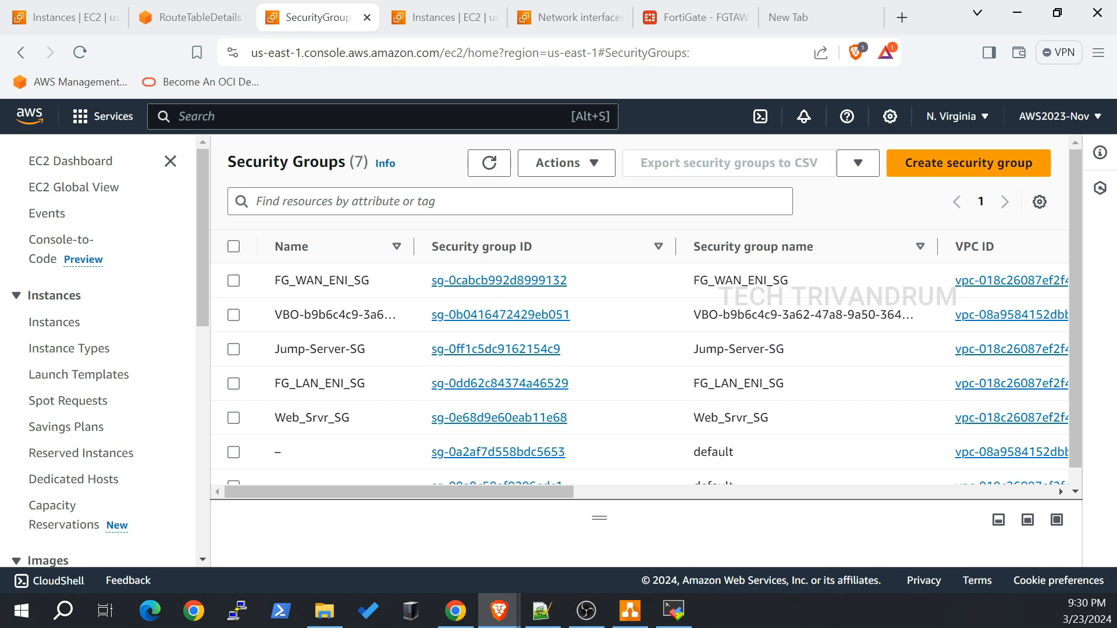
Step: Select FG_WAN_ENI_SG and start editing its inbound rules
click(233, 280)
scroll(582, 407, down, 1)
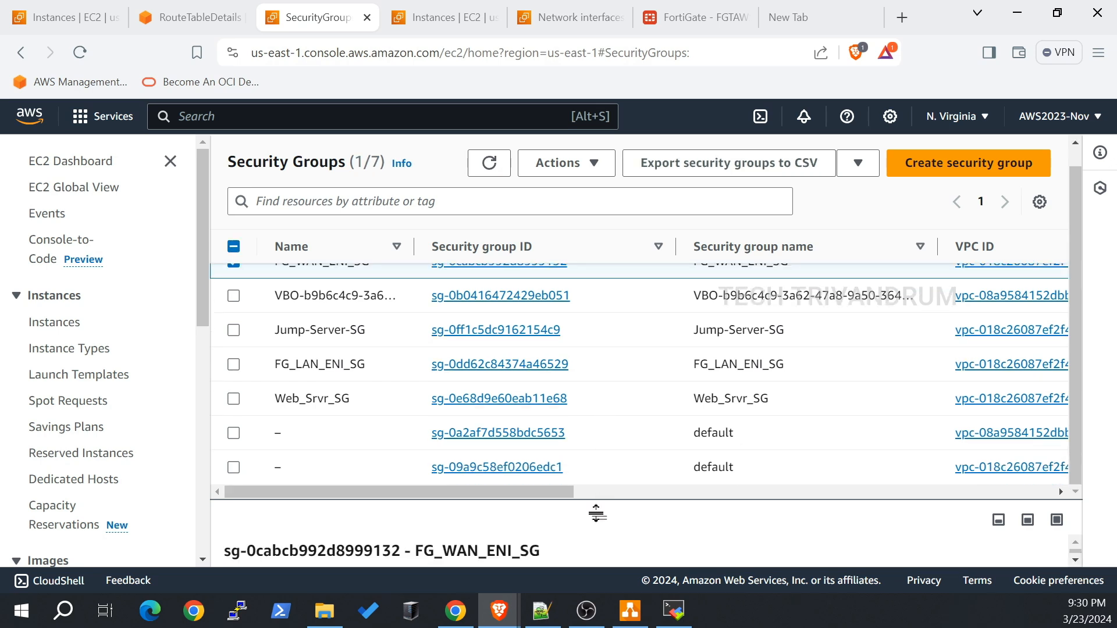
drag(596, 513, 591, 356)
scroll(717, 461, down, 2)
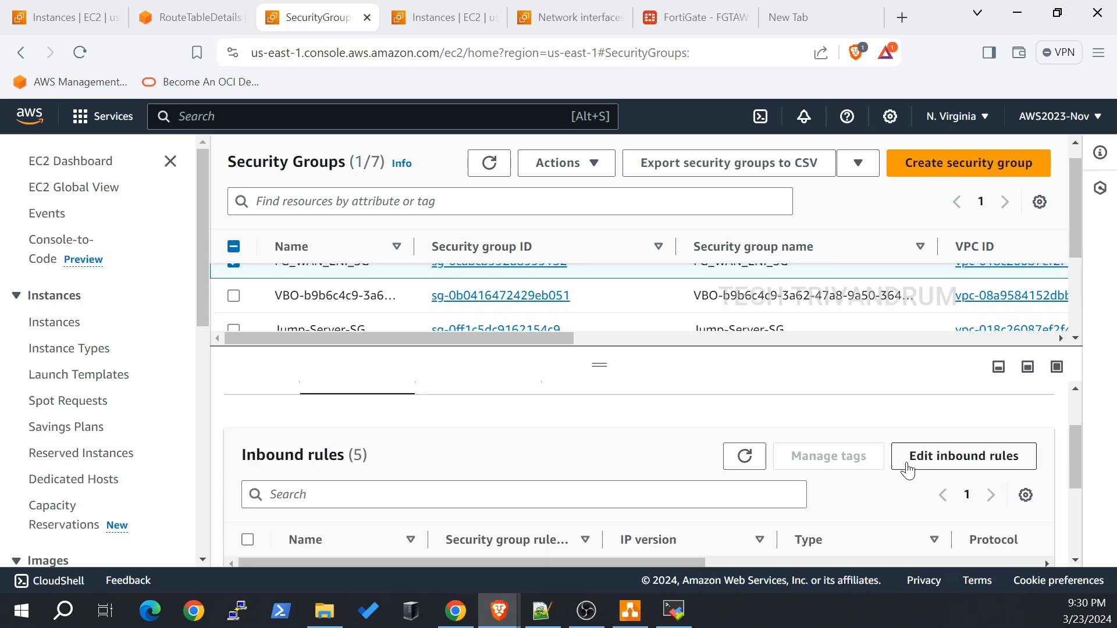
click(907, 465)
Step: Add and save a Custom TCP inbound rule for port 9898 from 0.0.0.0/0
scroll(570, 308, down, 5)
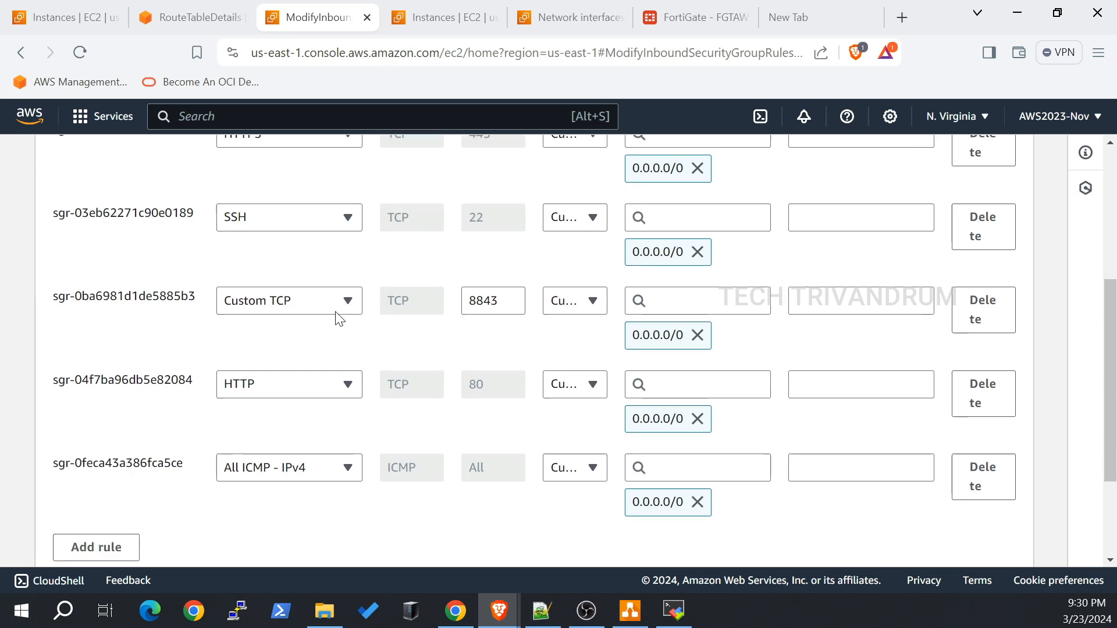
scroll(339, 319, down, 3)
click(125, 392)
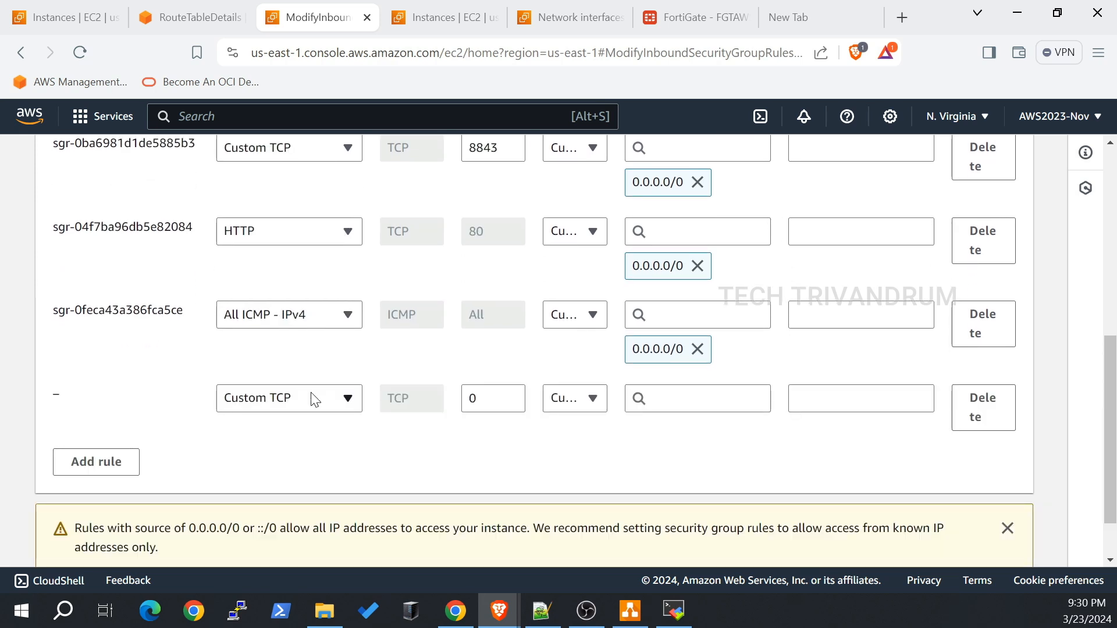
click(492, 399)
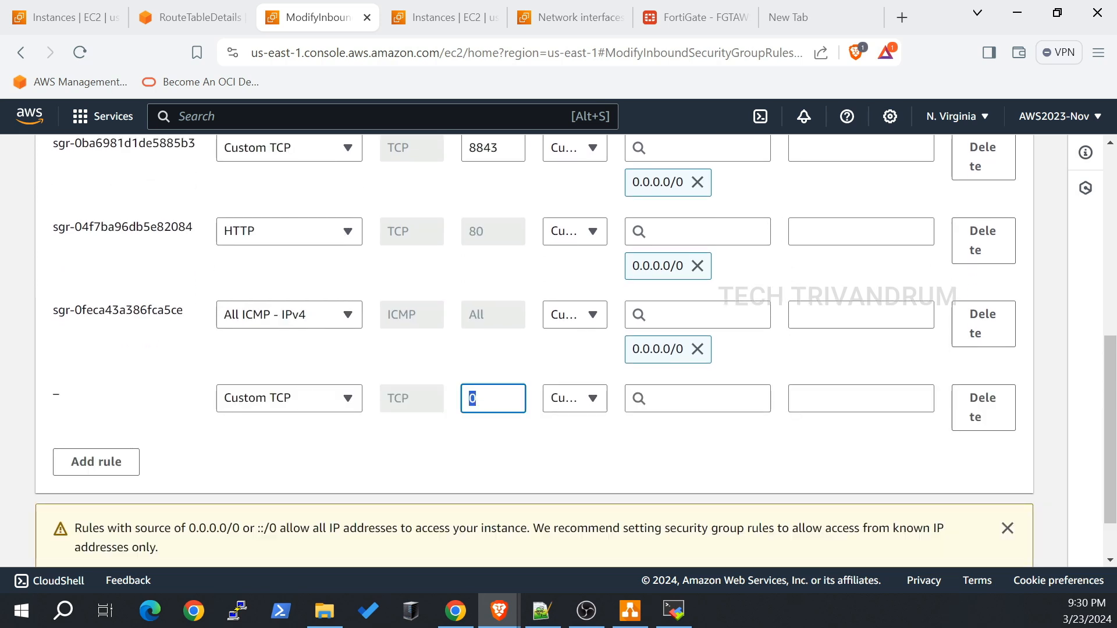
text(9898)
click(568, 398)
click(589, 314)
scroll(735, 432, down, 2)
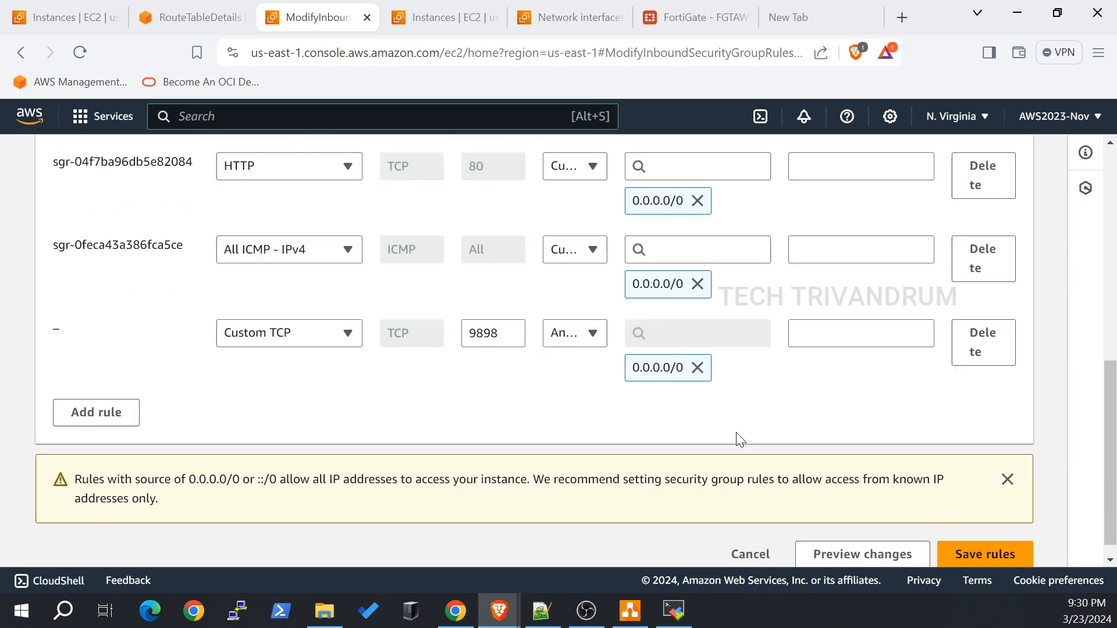
click(990, 533)
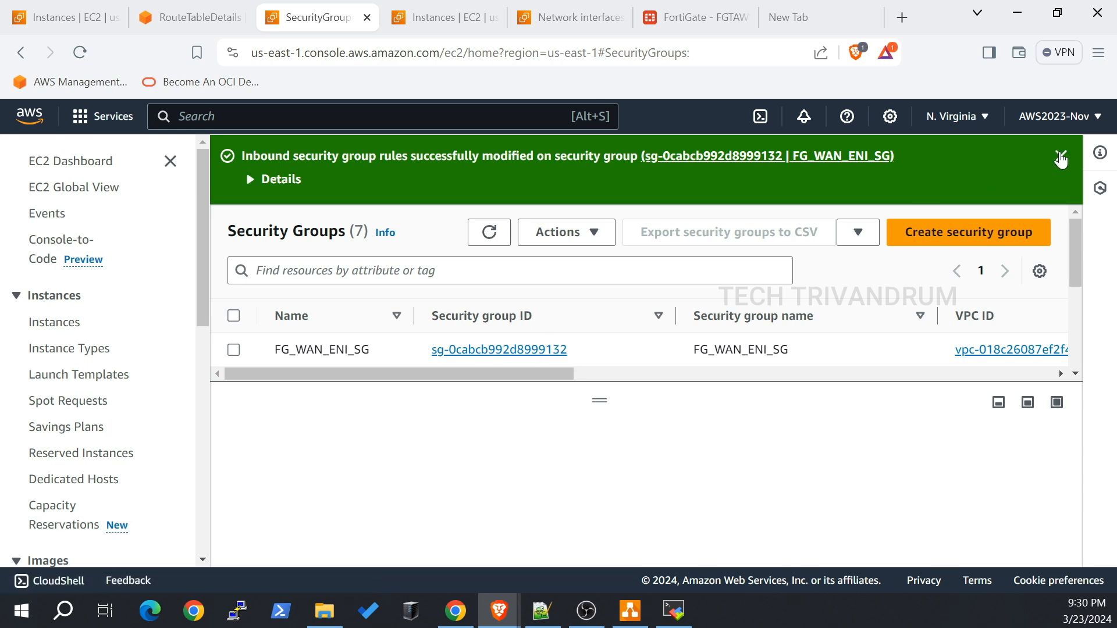
click(1059, 156)
Step: Reload 44.217.71.46:9898 in the private window, now showing the Apache2 Ubuntu Default Page
mouse_move(494, 621)
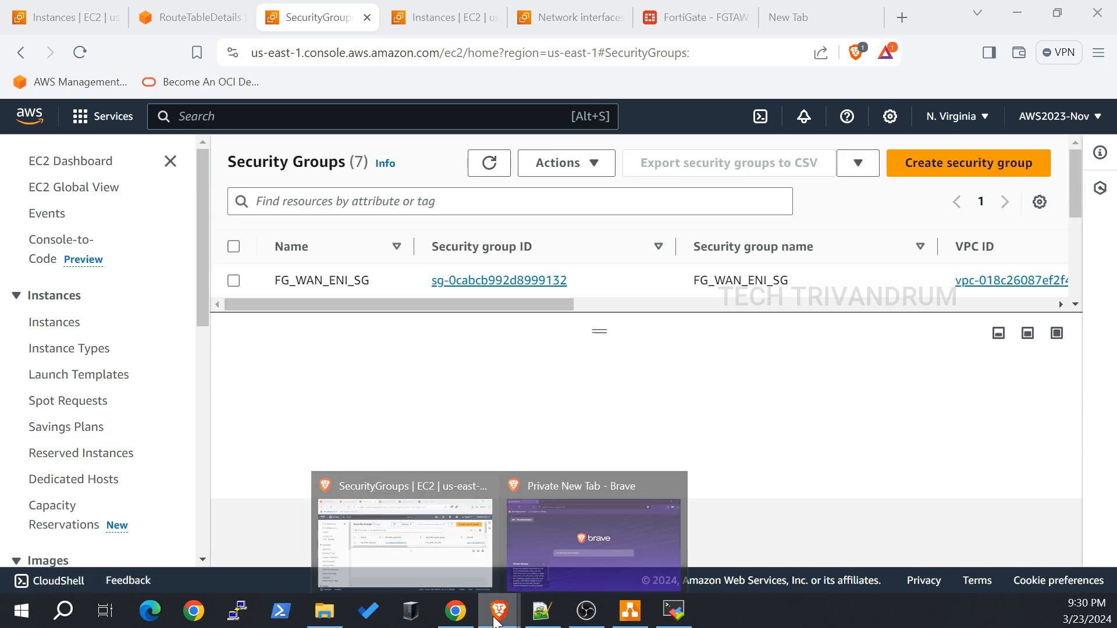
click(550, 553)
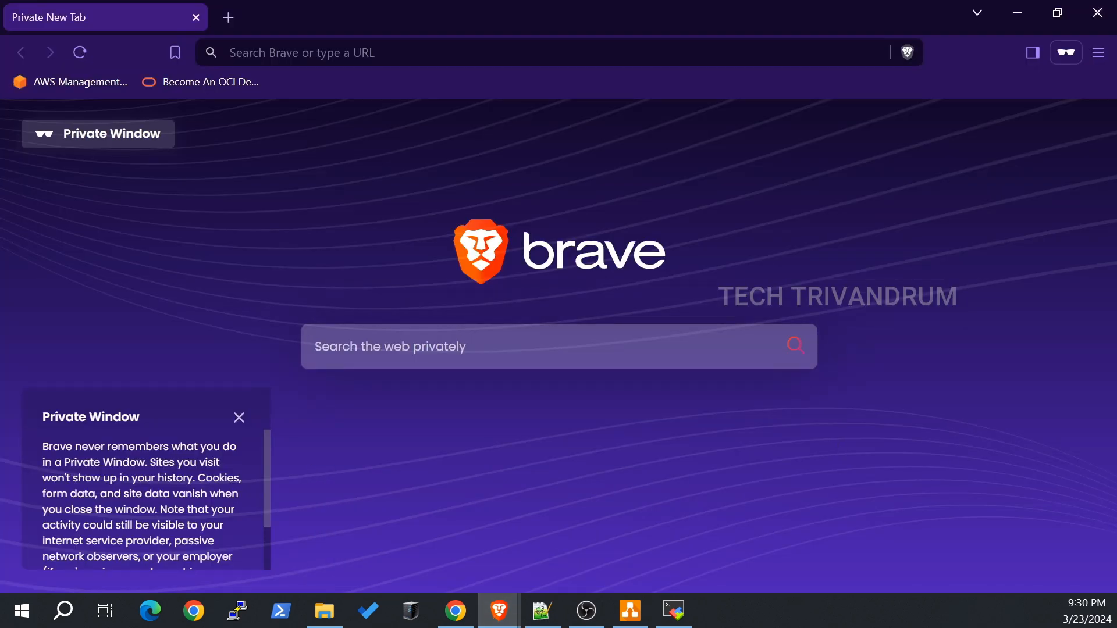
key(alt+Tab)
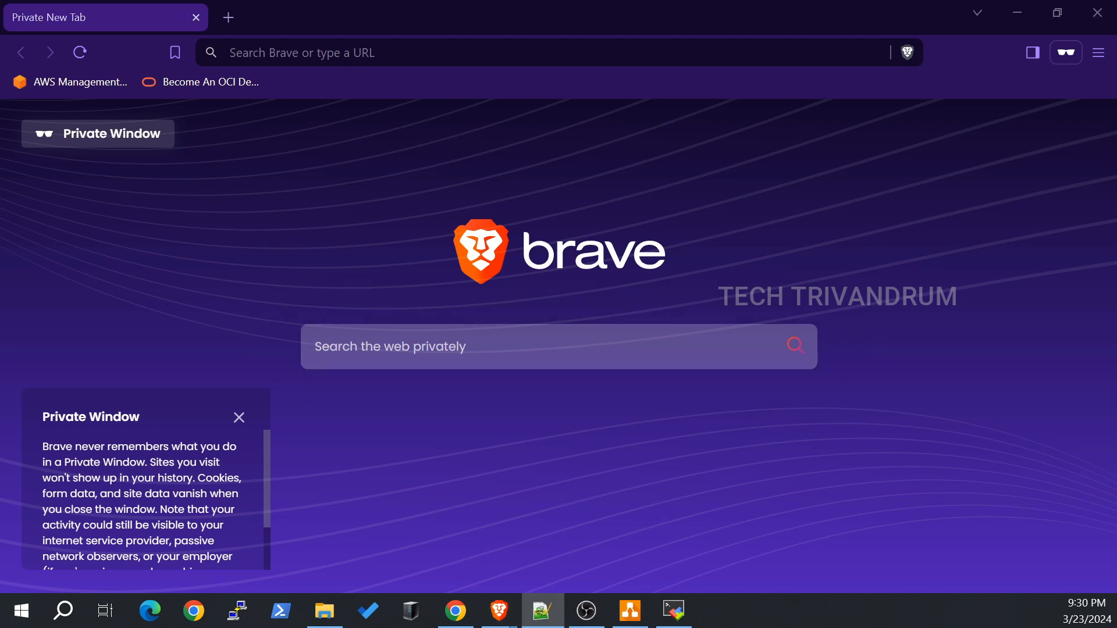
key(alt+Tab)
key(ctrl+v)
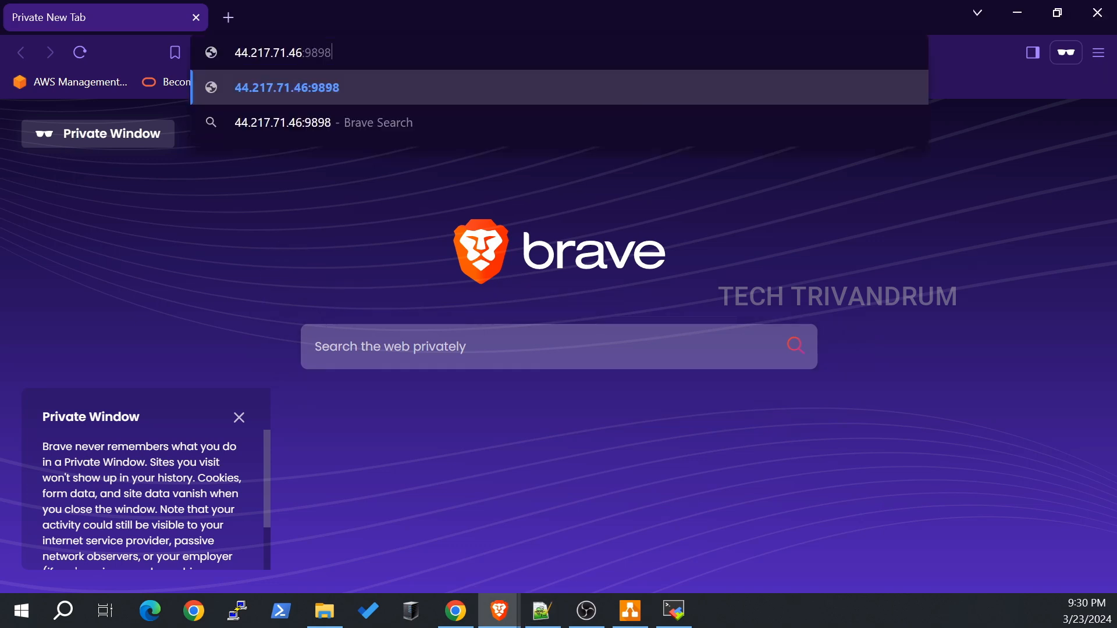
key(Return)
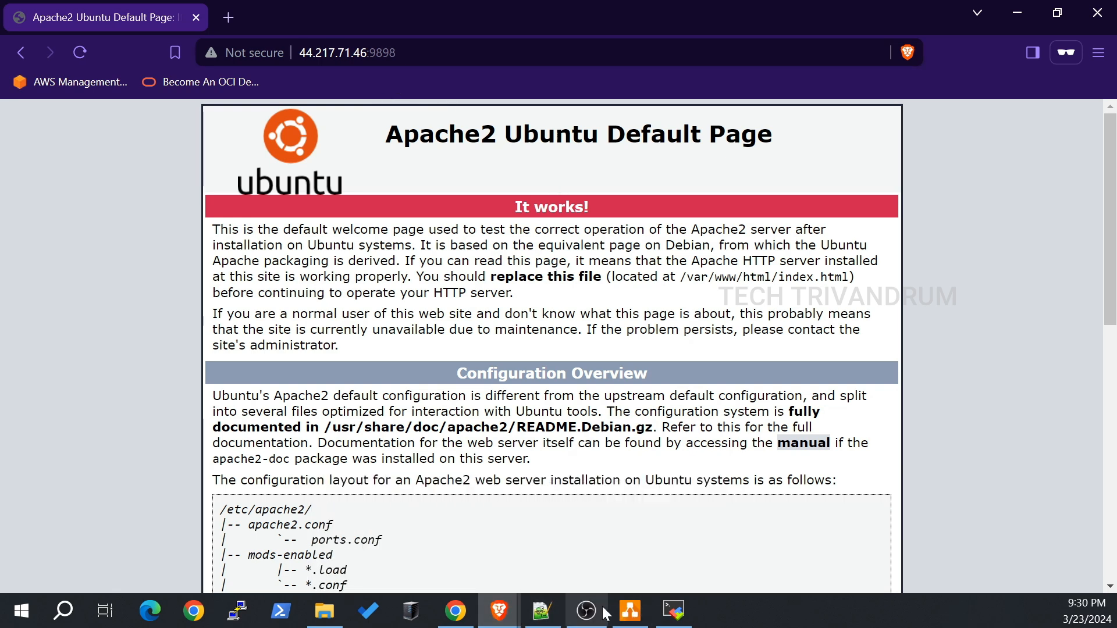
Step: Return to the Architecture.drawio diagram and select the FortiGate firewall shape
mouse_move(498, 618)
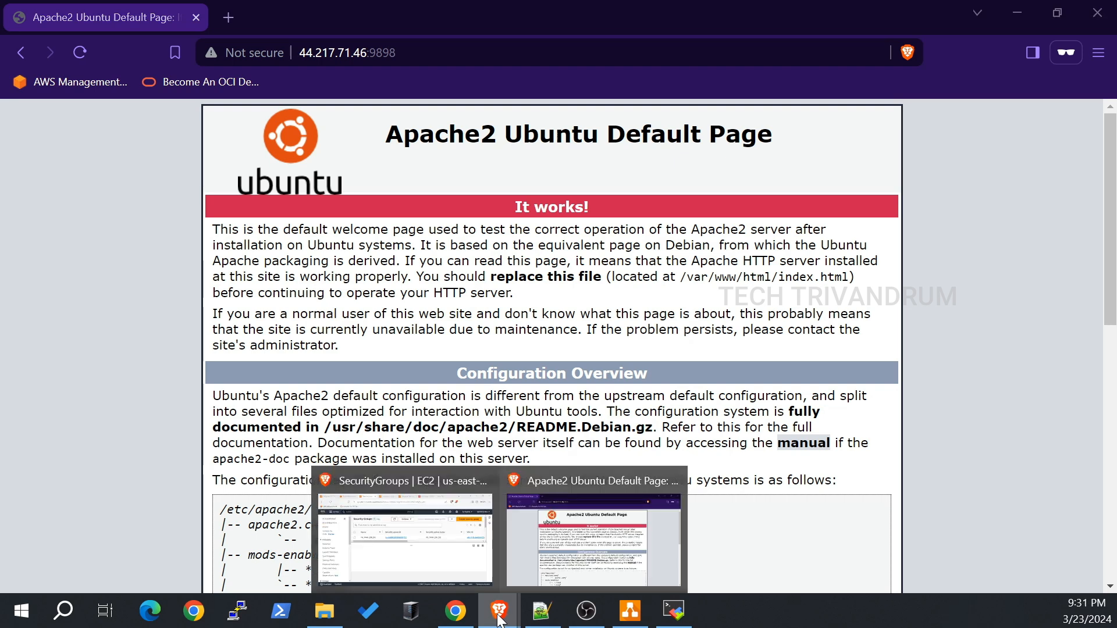
click(630, 610)
click(424, 338)
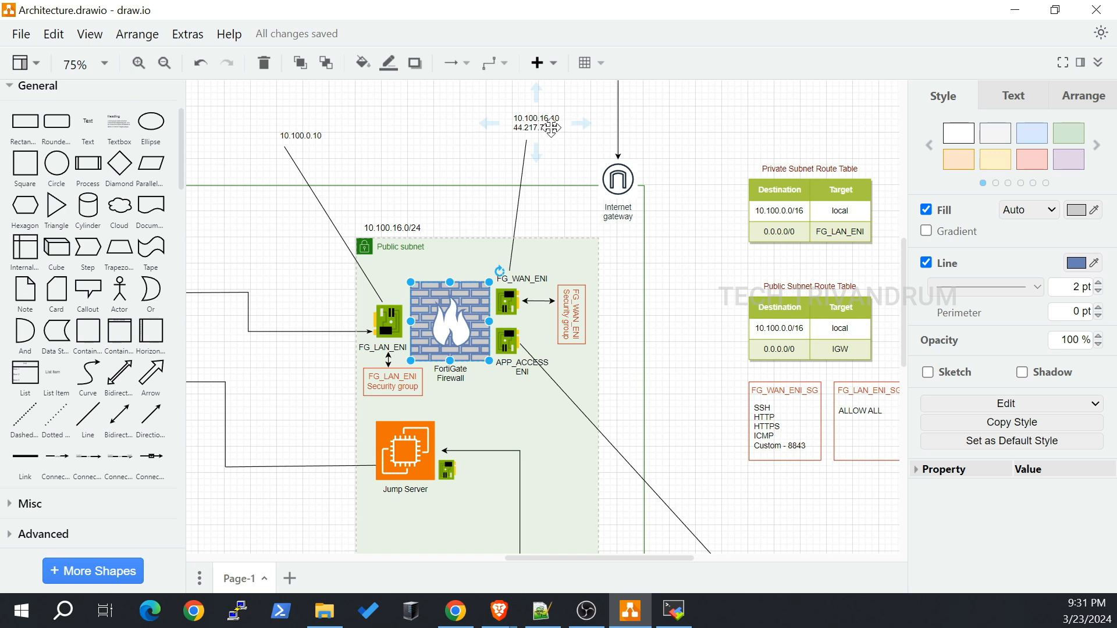
drag(642, 571, 486, 570)
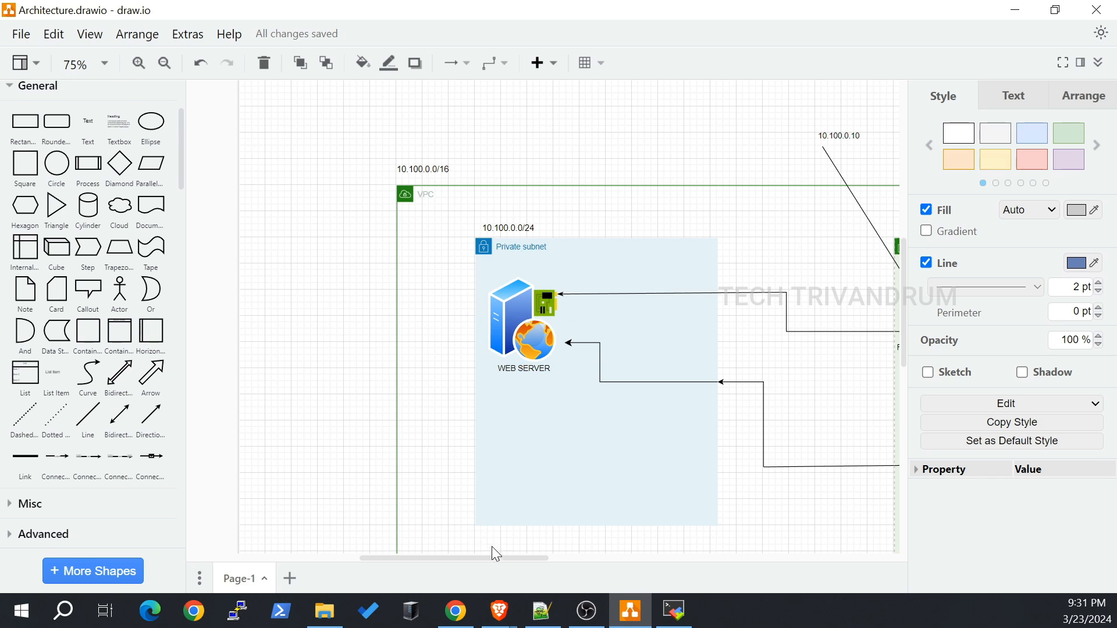
drag(497, 560, 568, 560)
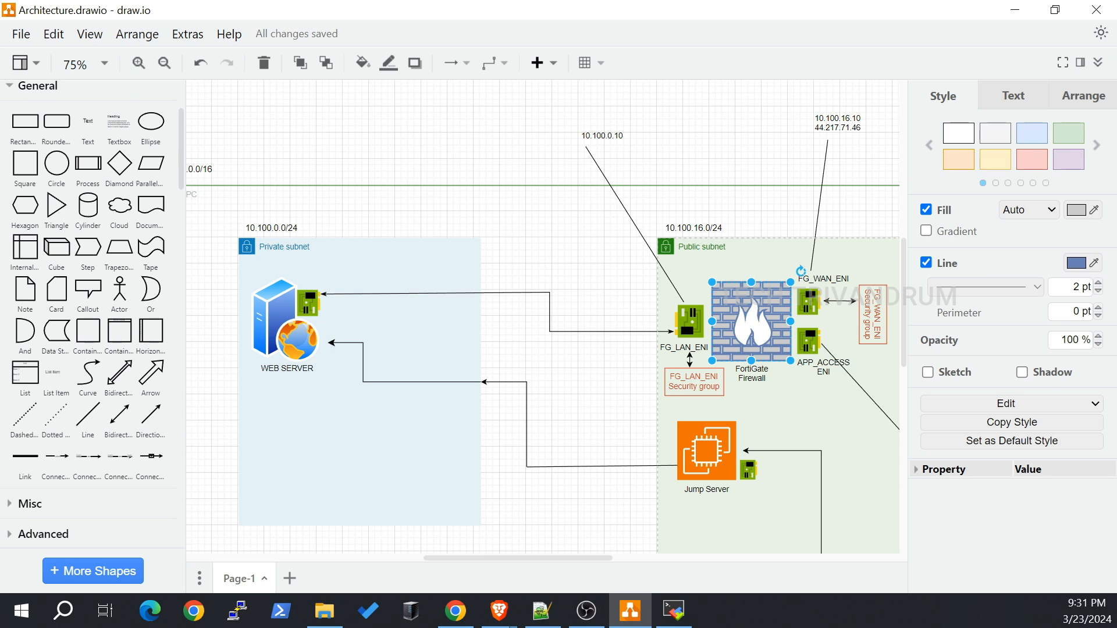
key(alt+Tab)
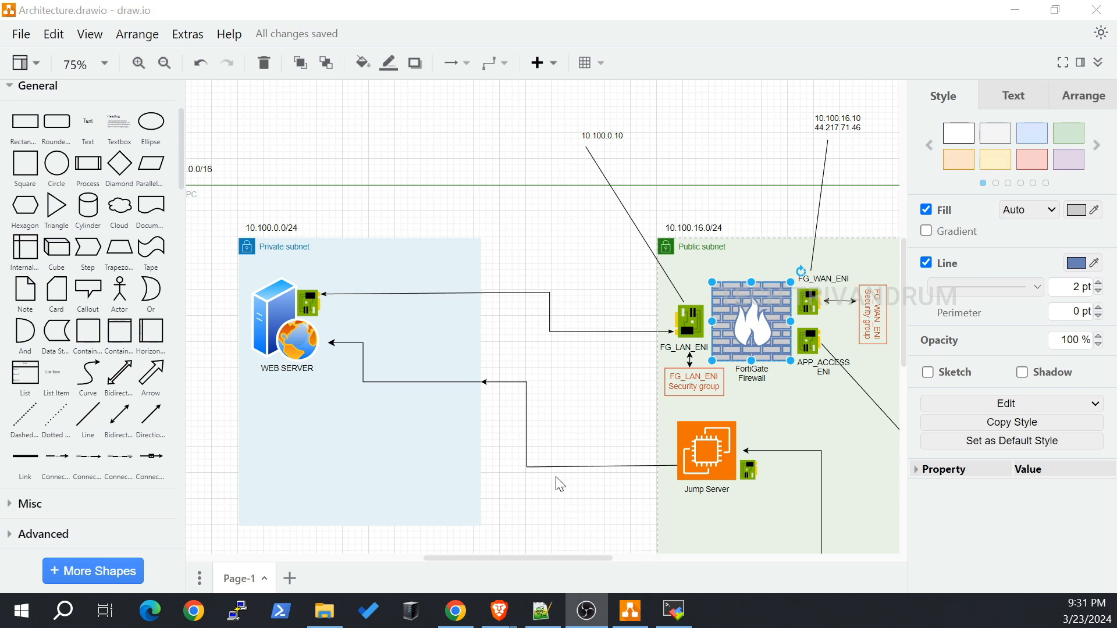
mouse_move(541, 557)
mouse_down()
mouse_move(653, 559)
mouse_move(529, 566)
mouse_move(614, 562)
mouse_up()
click(577, 434)
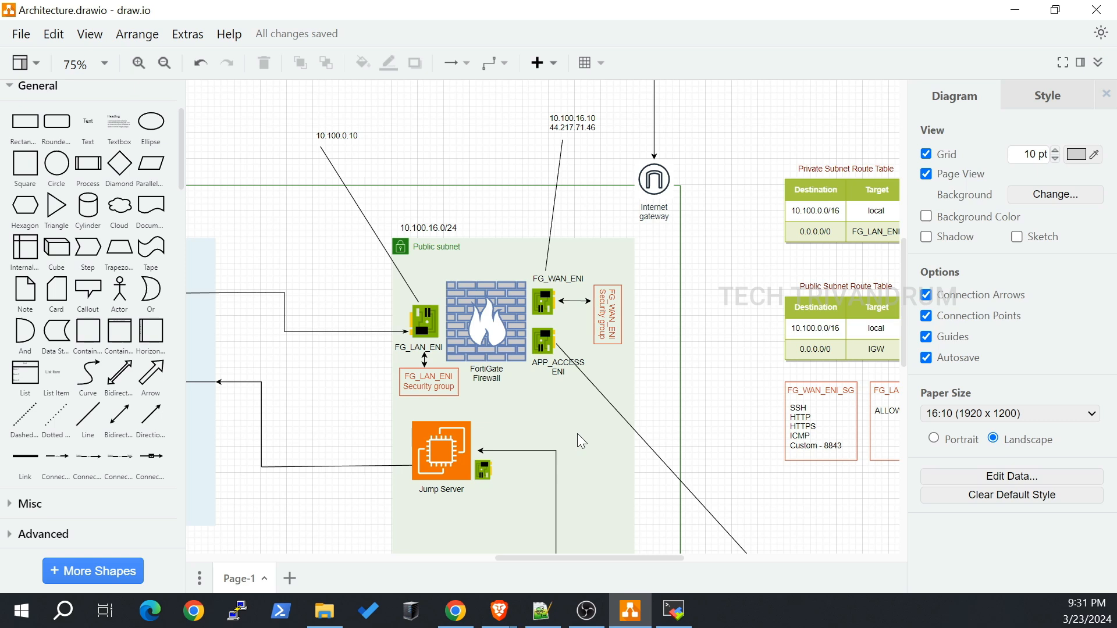
scroll(582, 384, up, 4)
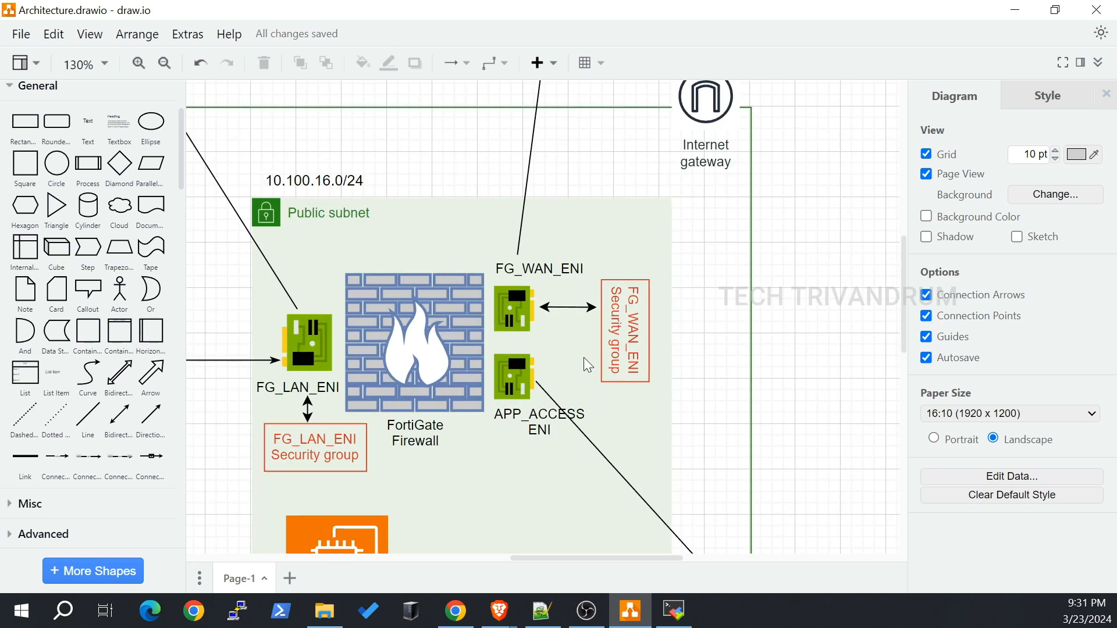
click(501, 373)
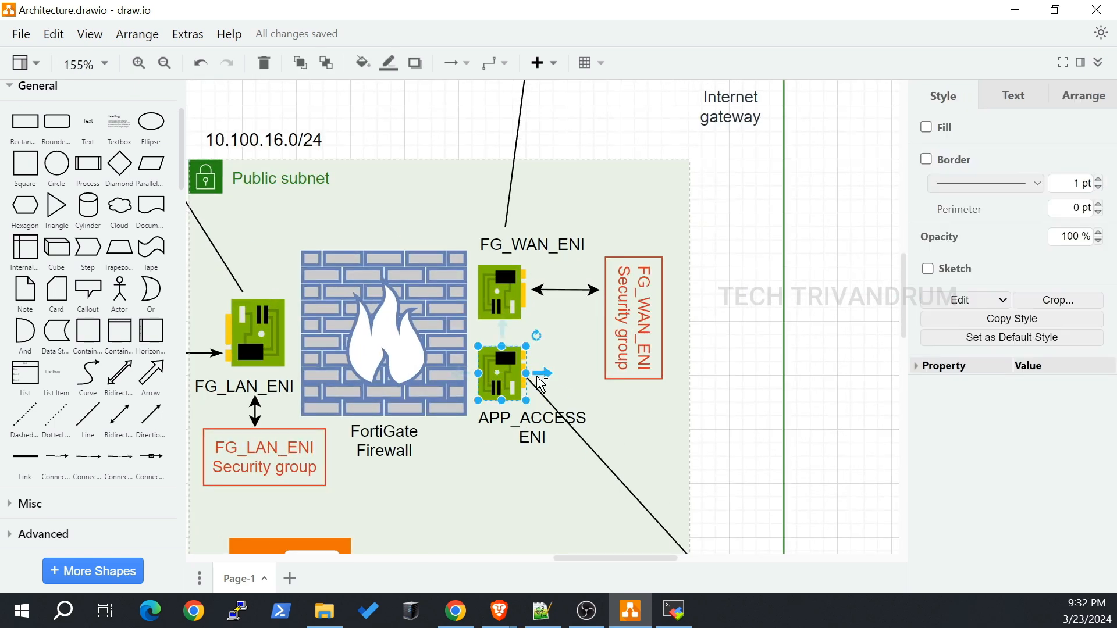
scroll(584, 384, down, 4)
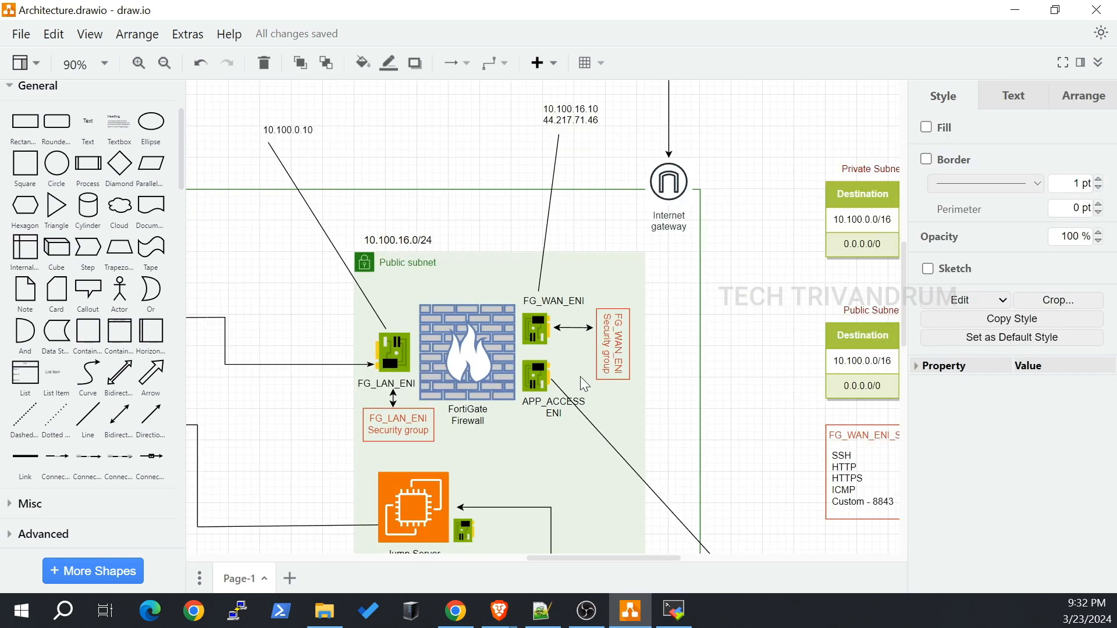
scroll(547, 454, up, 2)
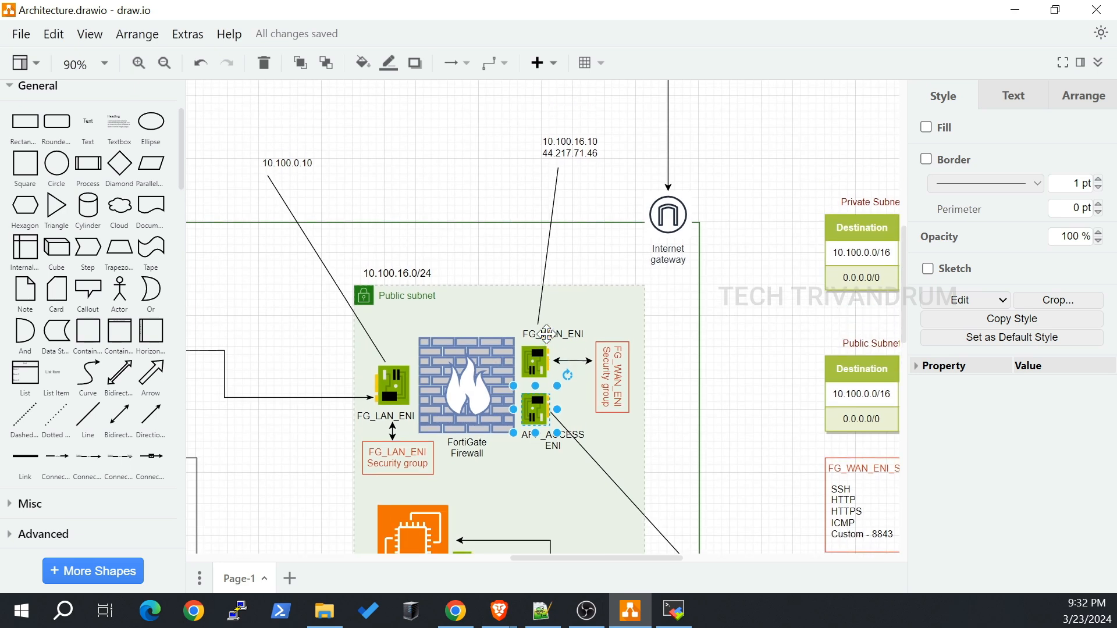
mouse_move(567, 556)
mouse_down()
mouse_move(557, 557)
mouse_move(571, 557)
mouse_up()
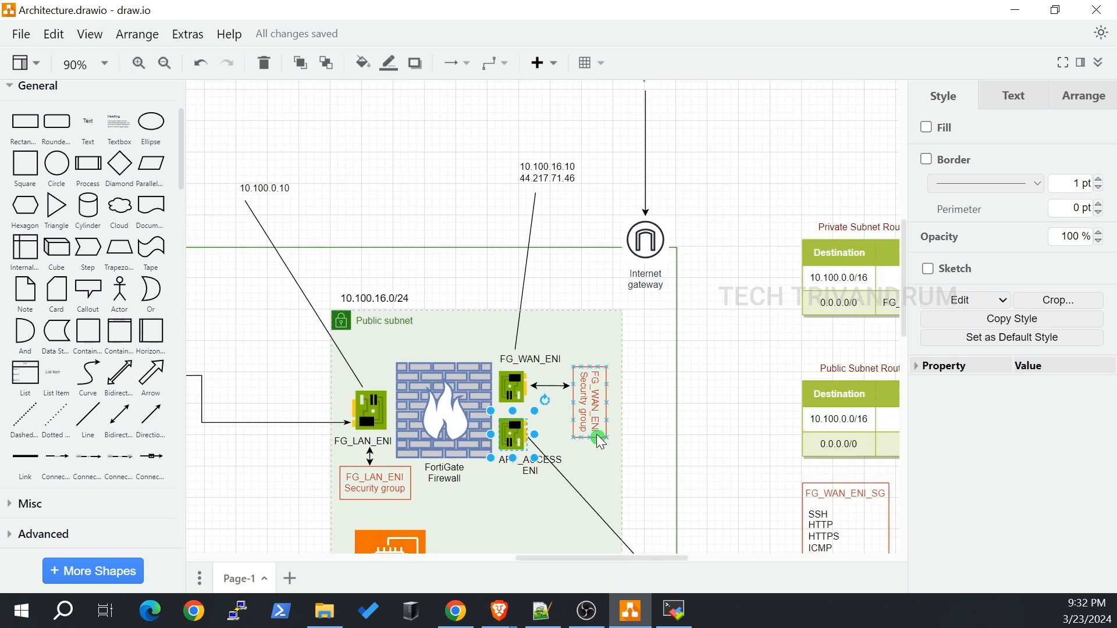
click(428, 401)
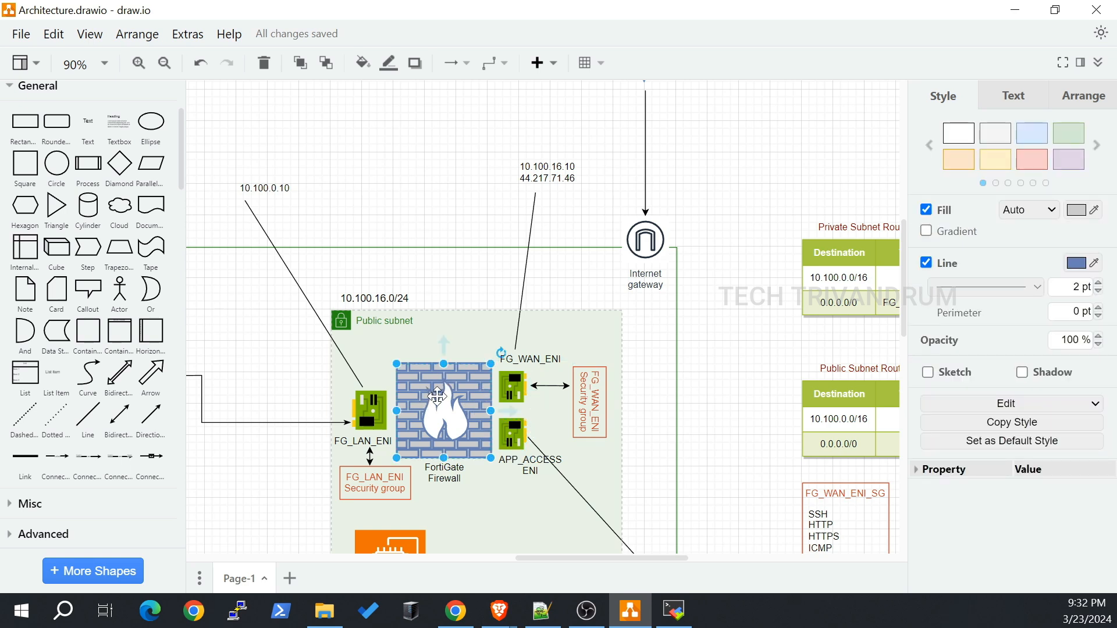
click(513, 394)
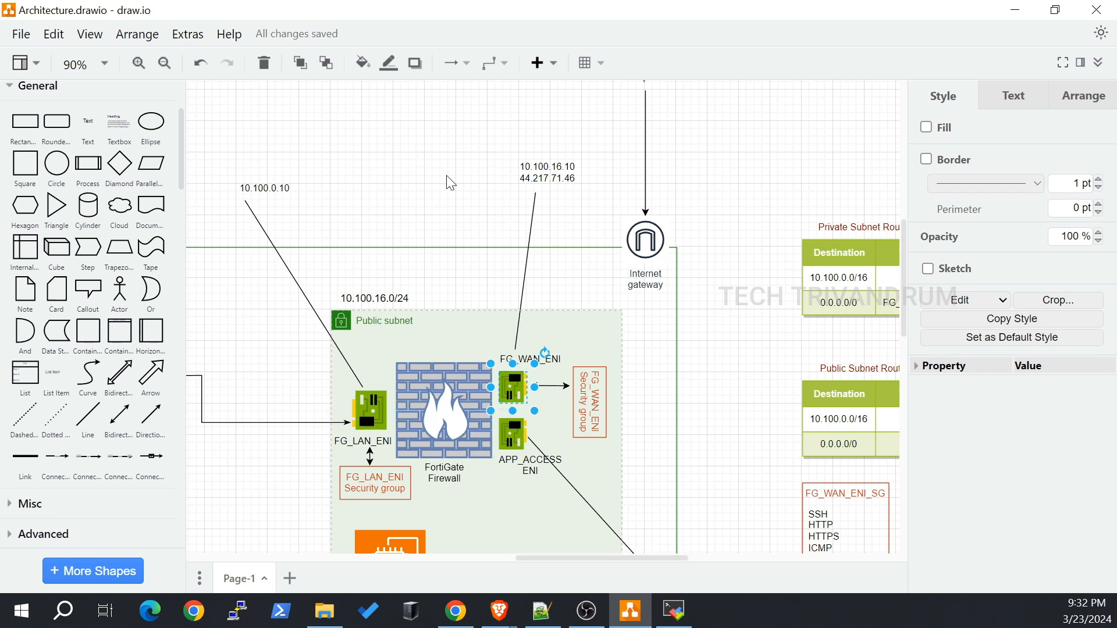
scroll(564, 441, down, 3)
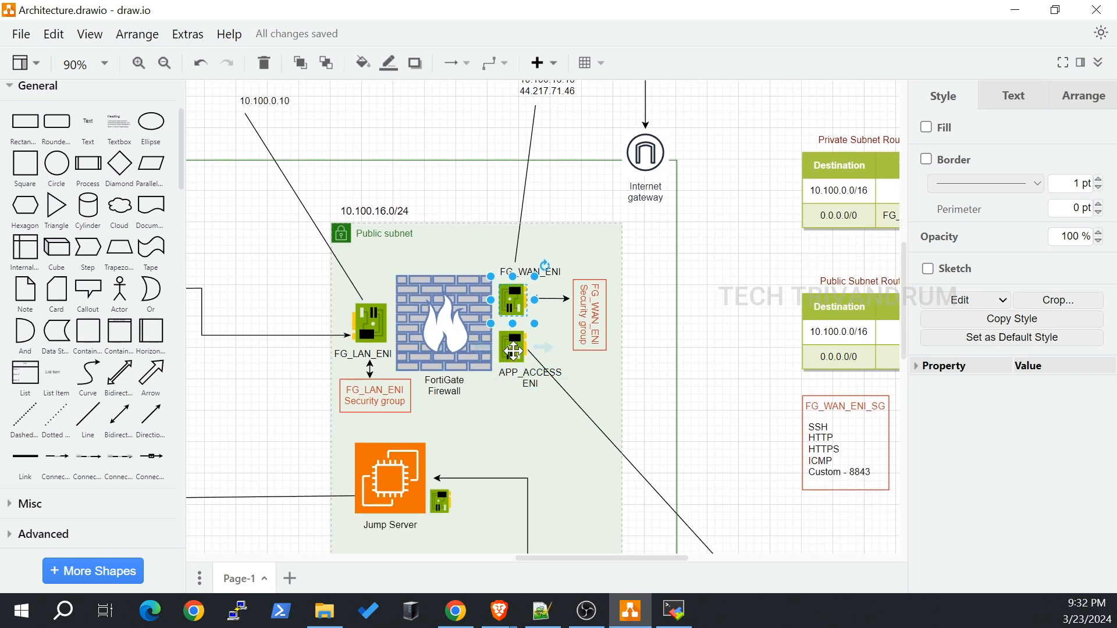
click(514, 350)
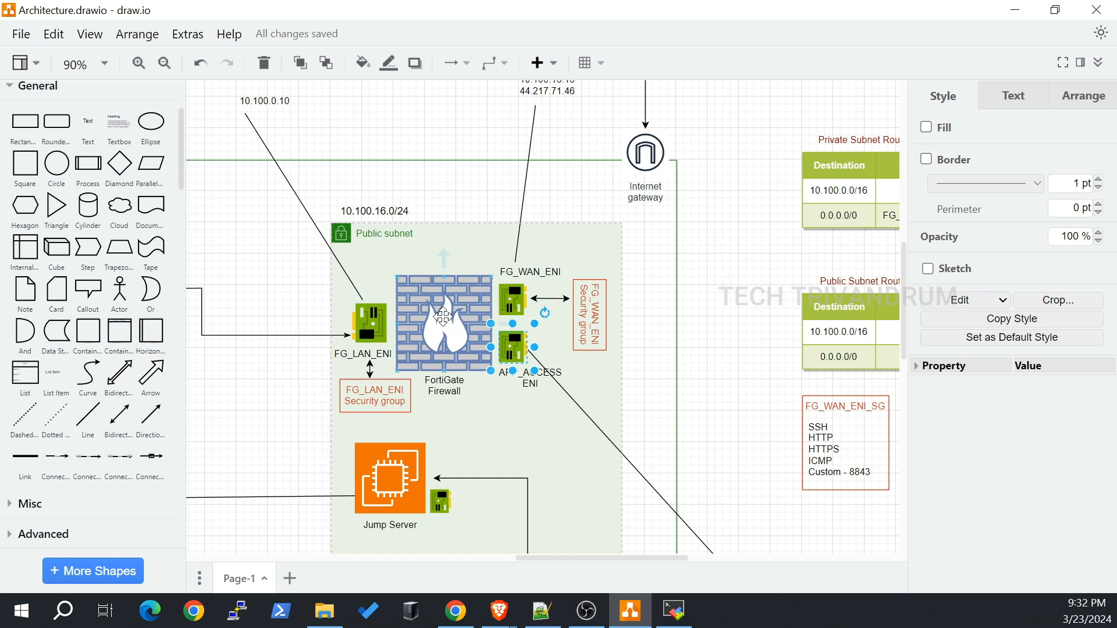
click(513, 297)
scroll(514, 297, up, 2)
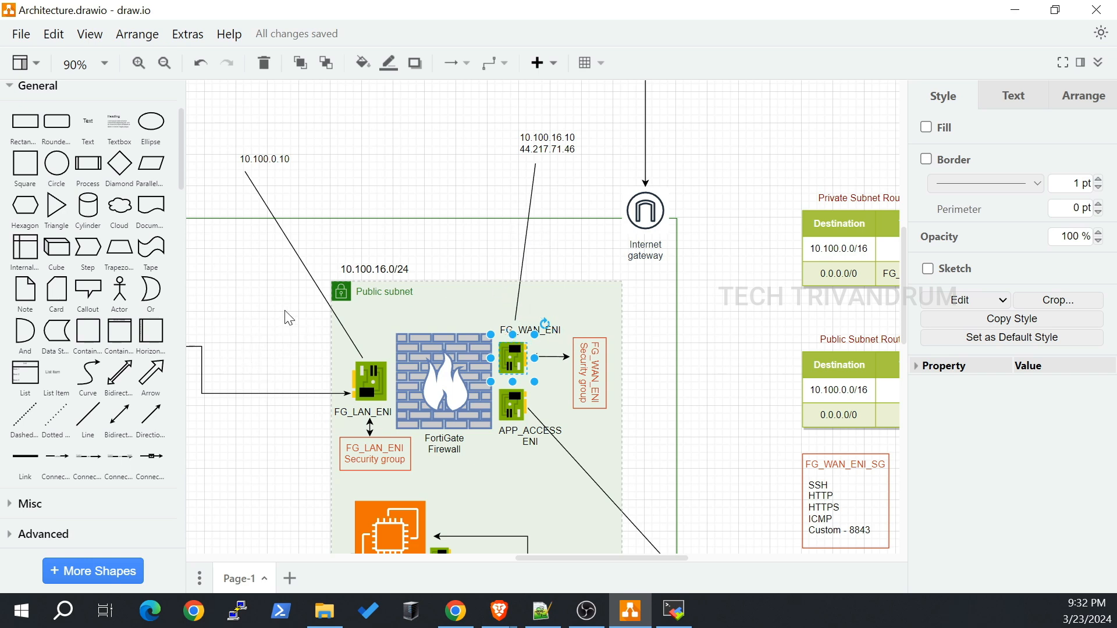
scroll(436, 314, down, 3)
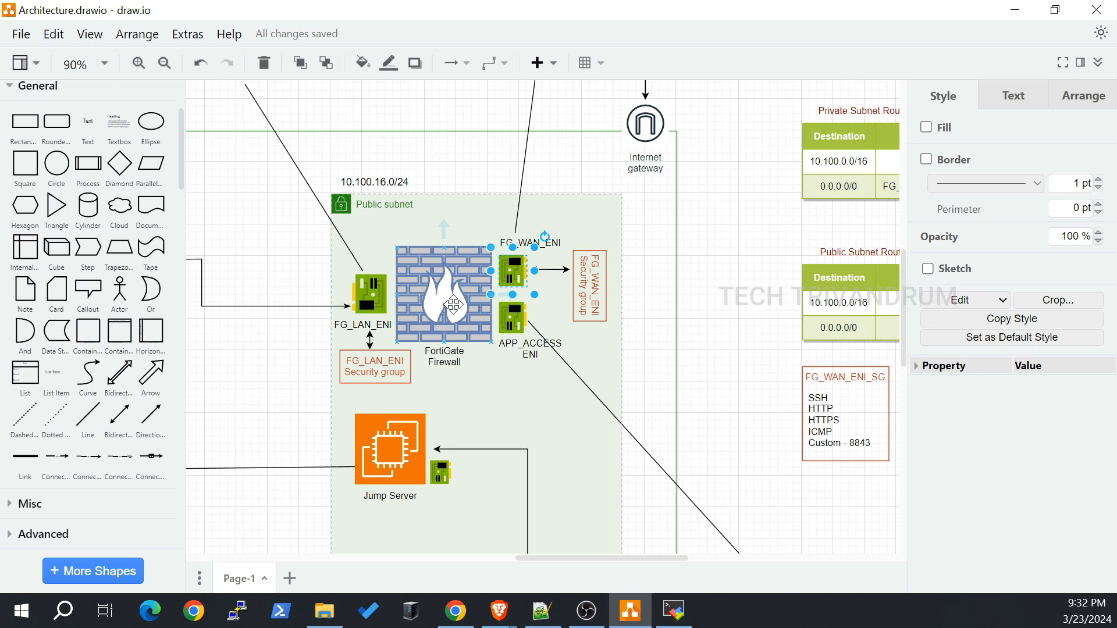
click(515, 321)
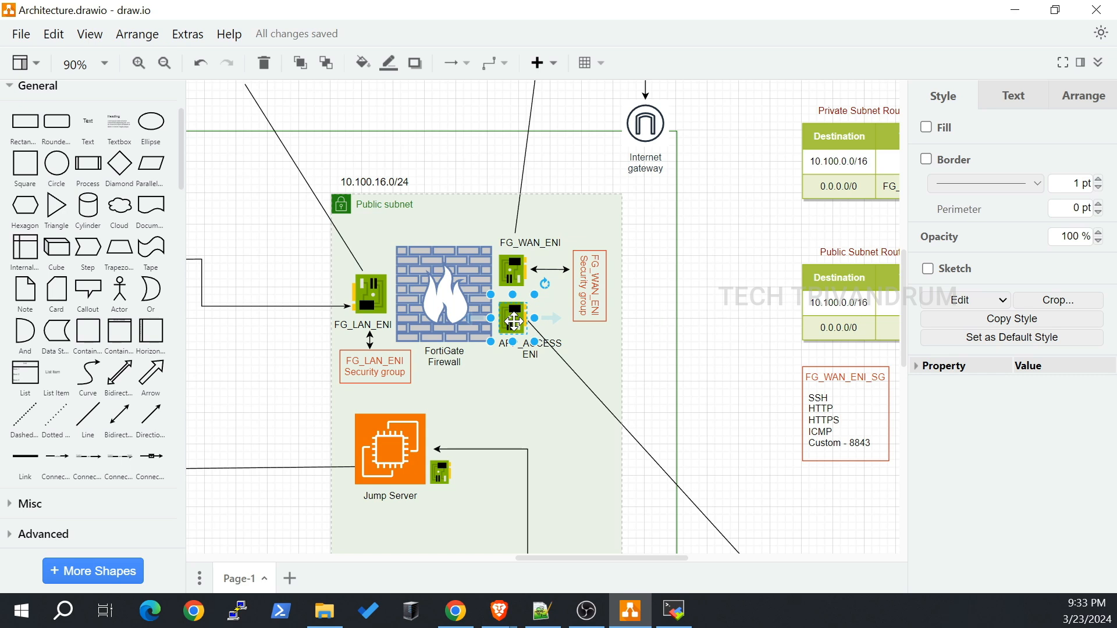
scroll(658, 379, down, 3)
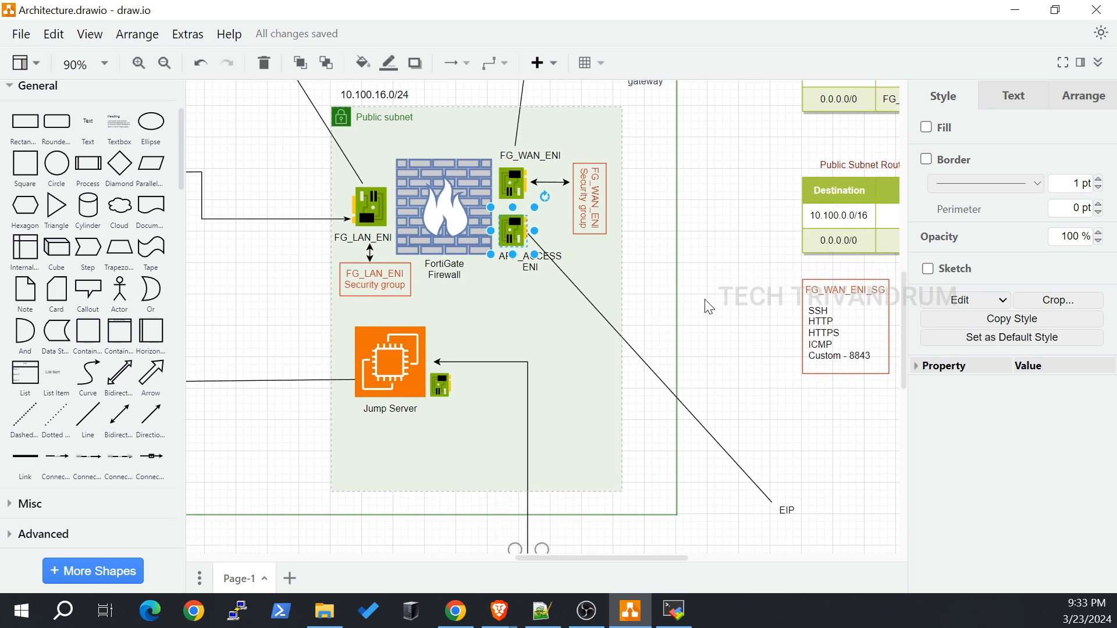
scroll(688, 297, up, 2)
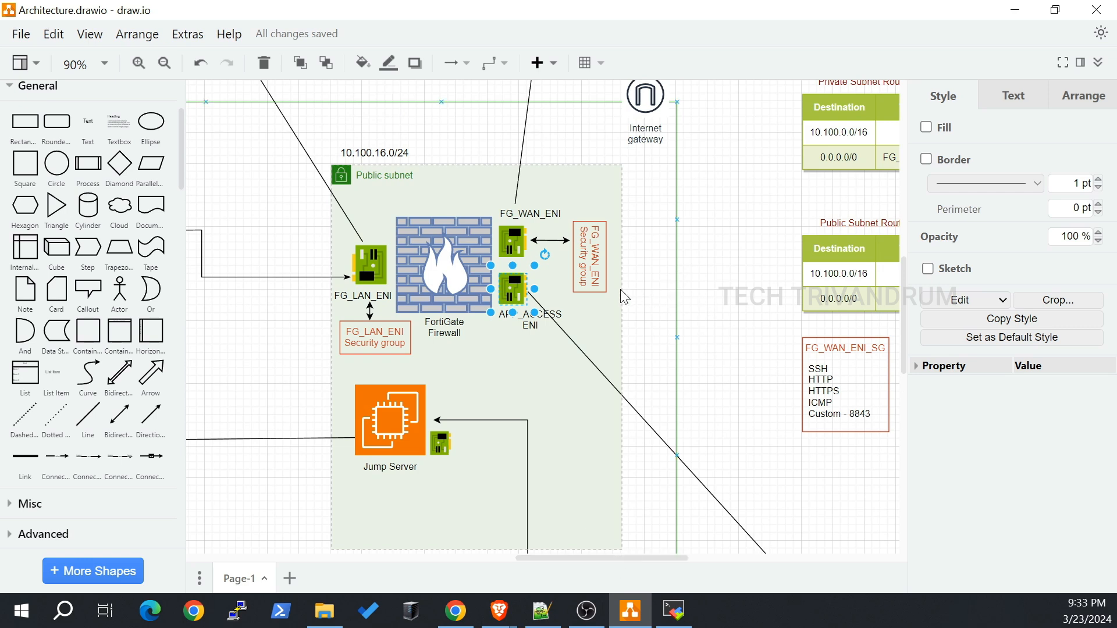
scroll(620, 289, down, 3)
drag(616, 553, 581, 560)
scroll(547, 365, up, 2)
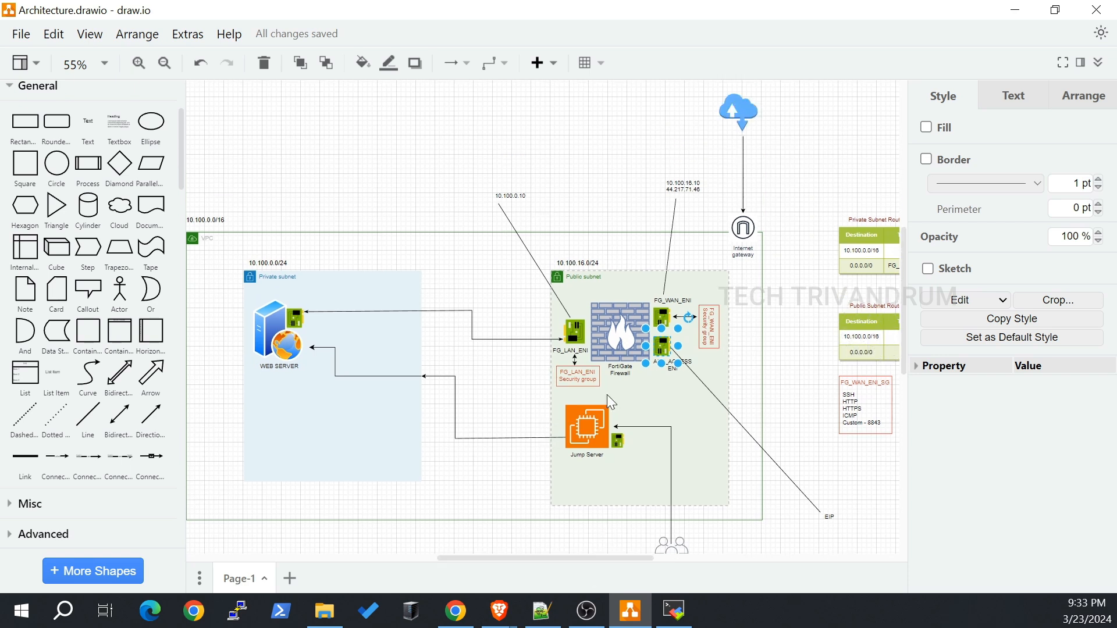
scroll(678, 325, up, 3)
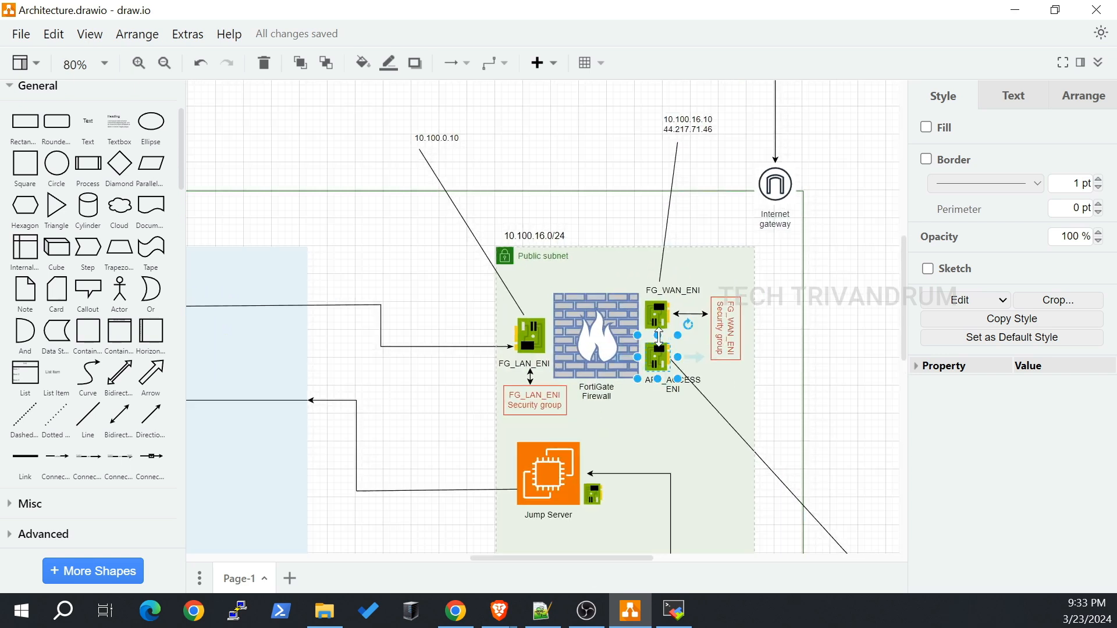
click(657, 345)
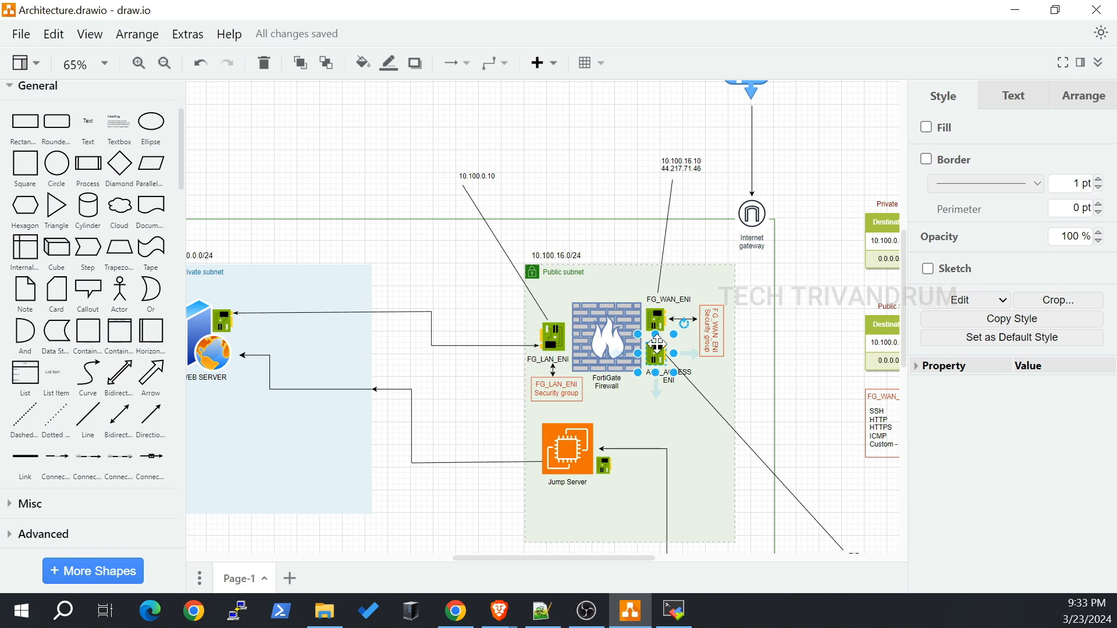